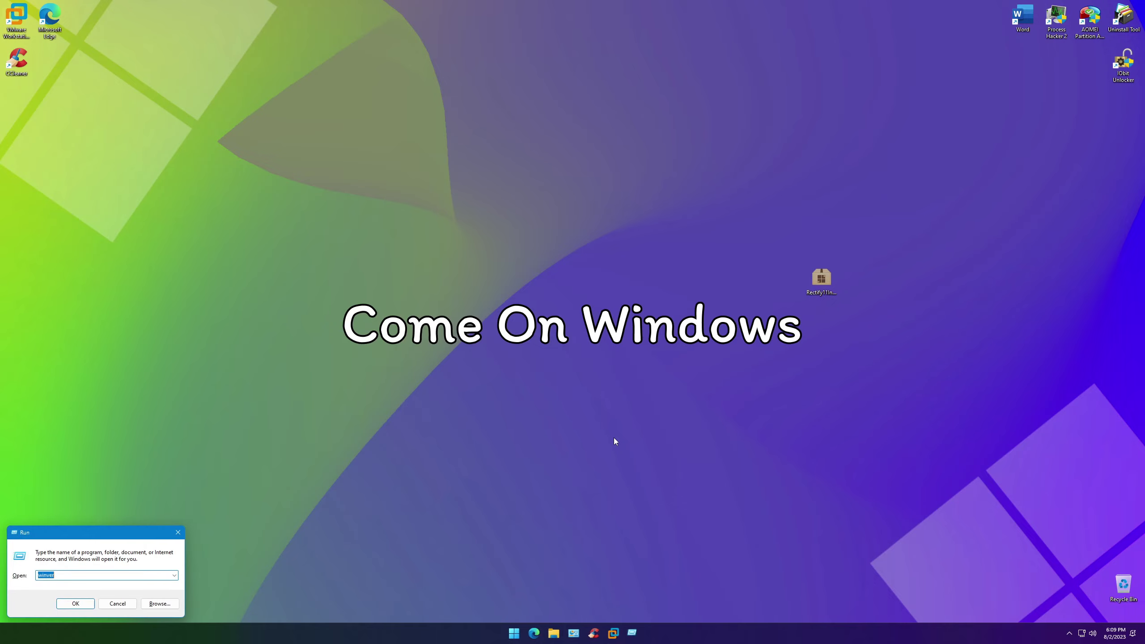
Step: Check the Windows edition and build in the About Windows dialog, and close it
key("Return")
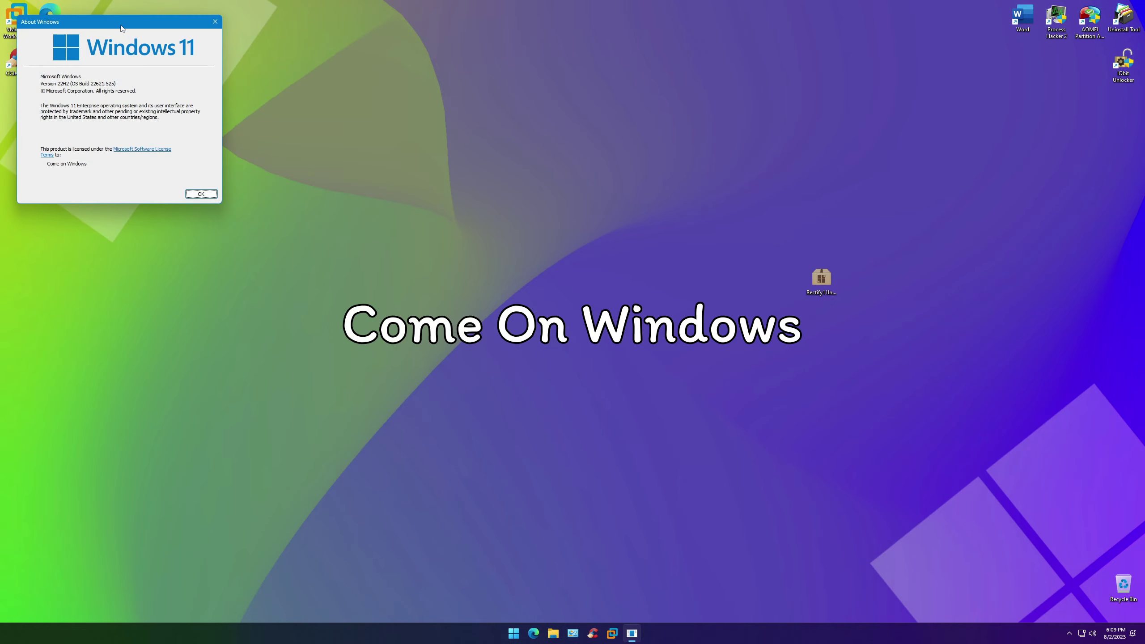
left_click_drag(144, 53, 482, 225)
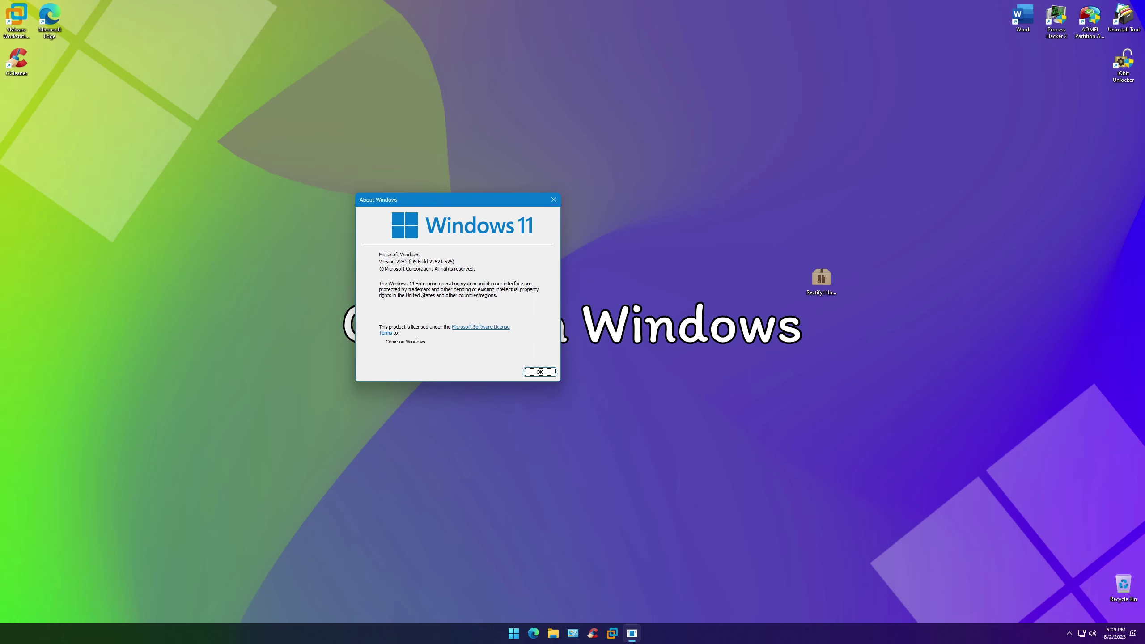
left_click(531, 373)
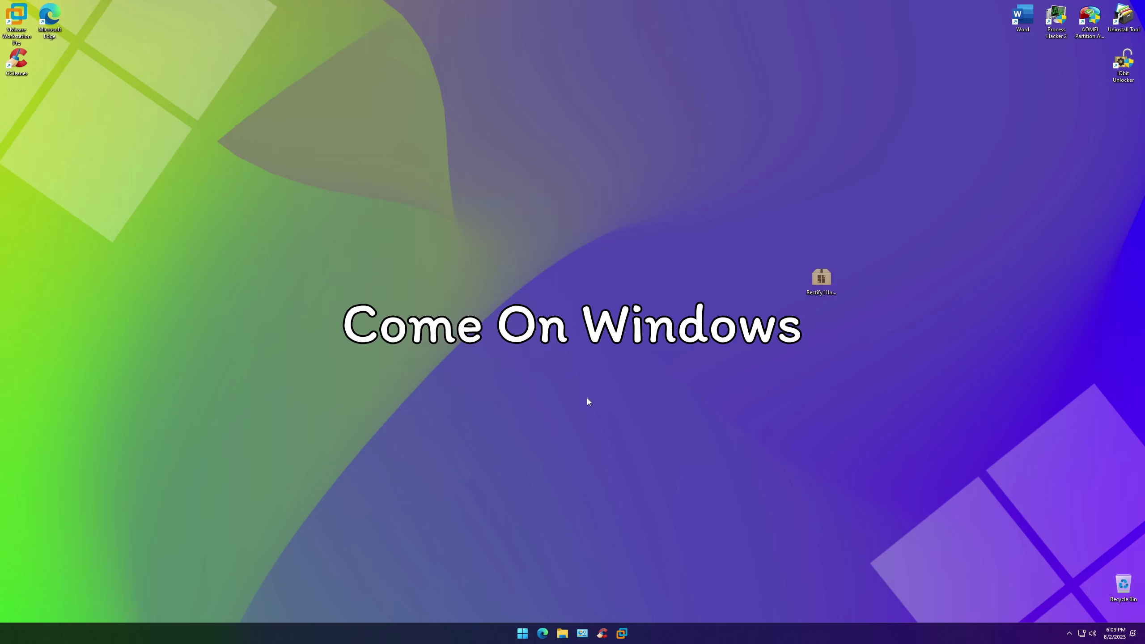
Step: Examine the file version and product version in the Rectify11 installer's file properties, and close them
right_click(832, 279)
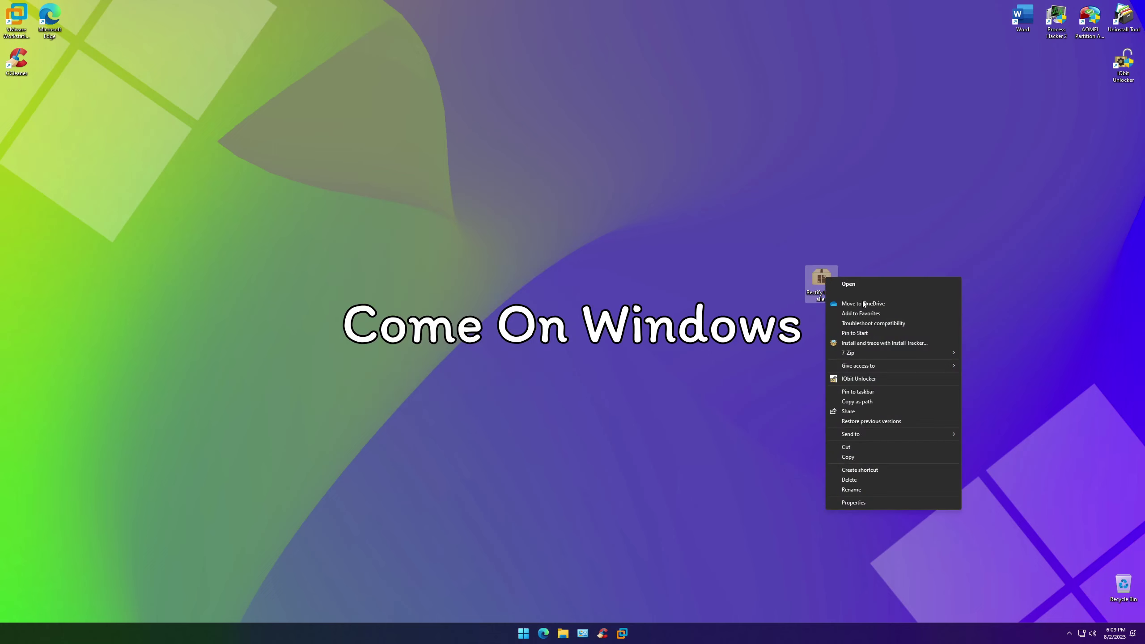
left_click(869, 501)
left_click(917, 298)
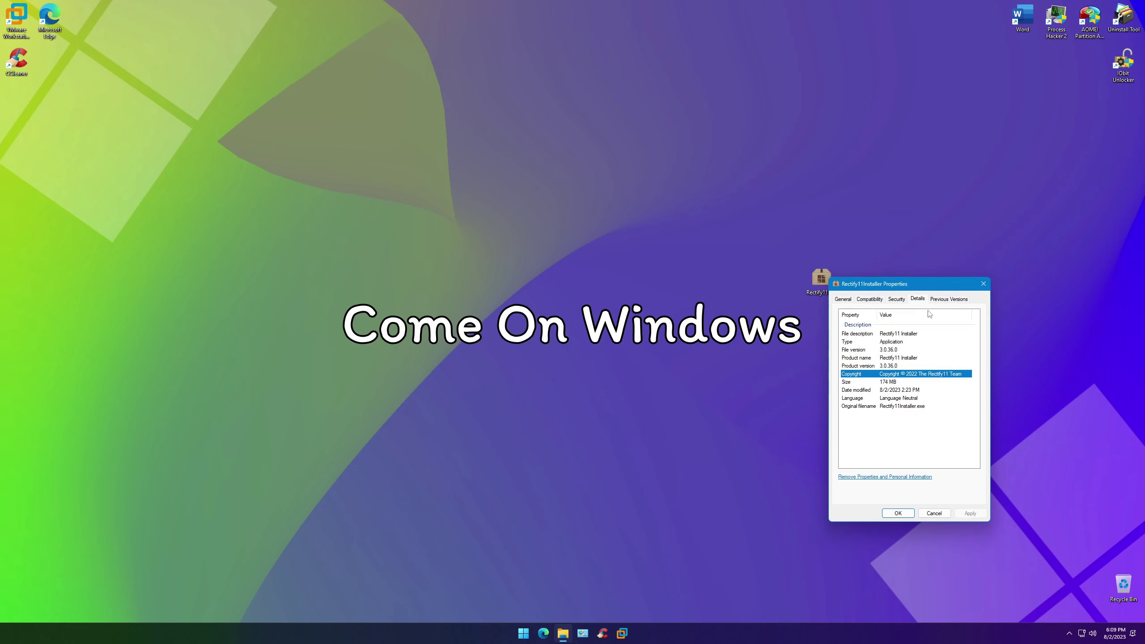
left_click(895, 366)
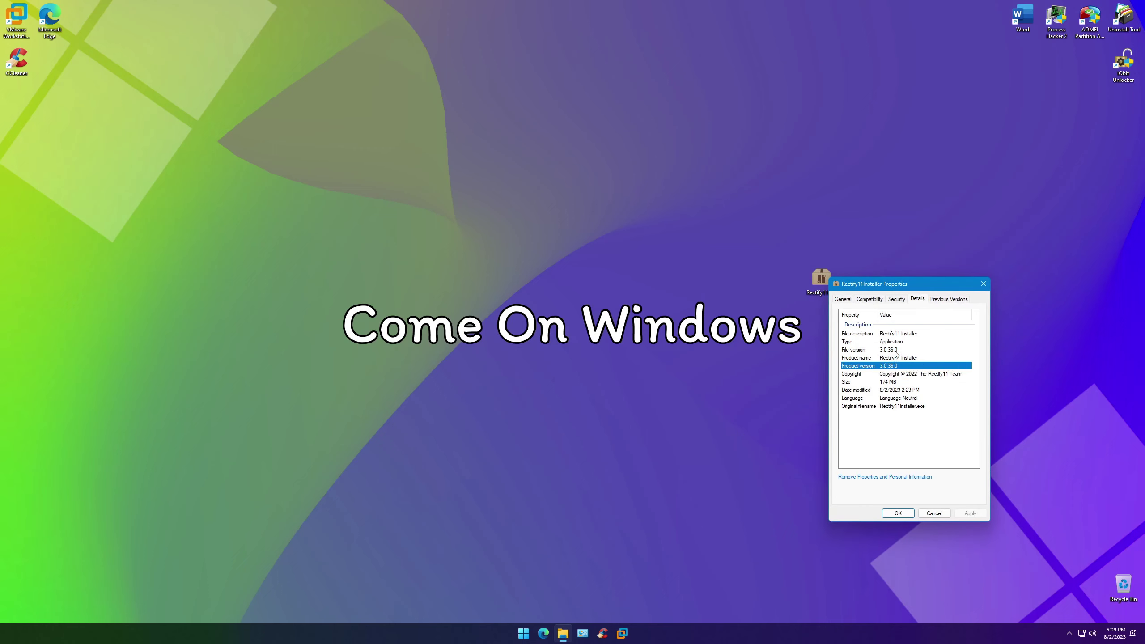
left_click(895, 351)
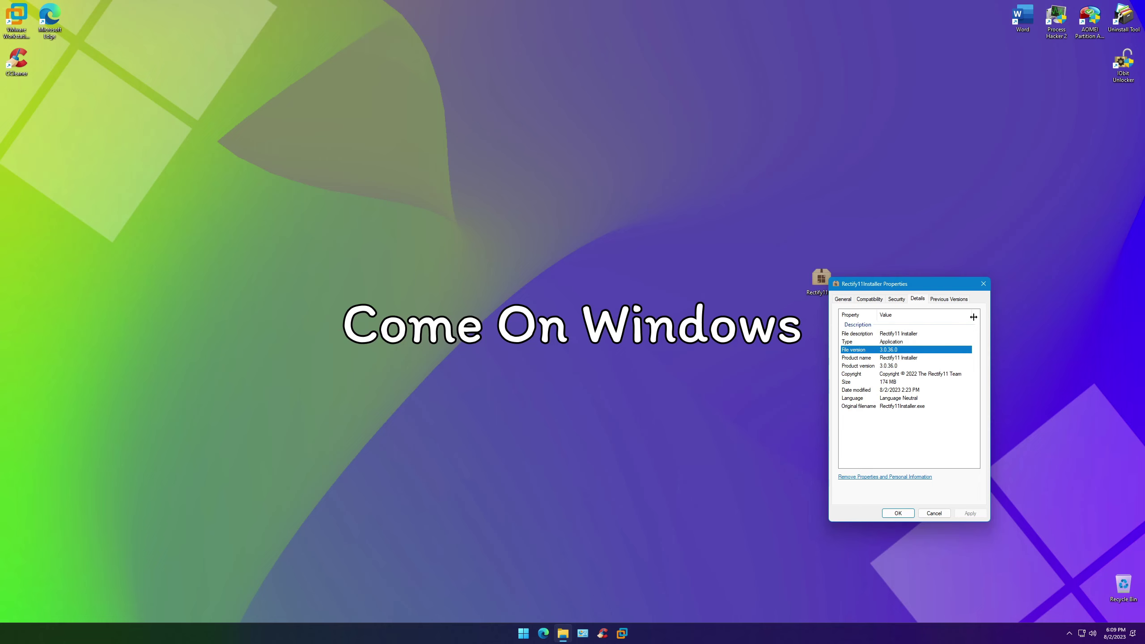
left_click(983, 283)
Step: Run the Rectify11 installer as administrator and allow it to make changes to the device
right_click(820, 279)
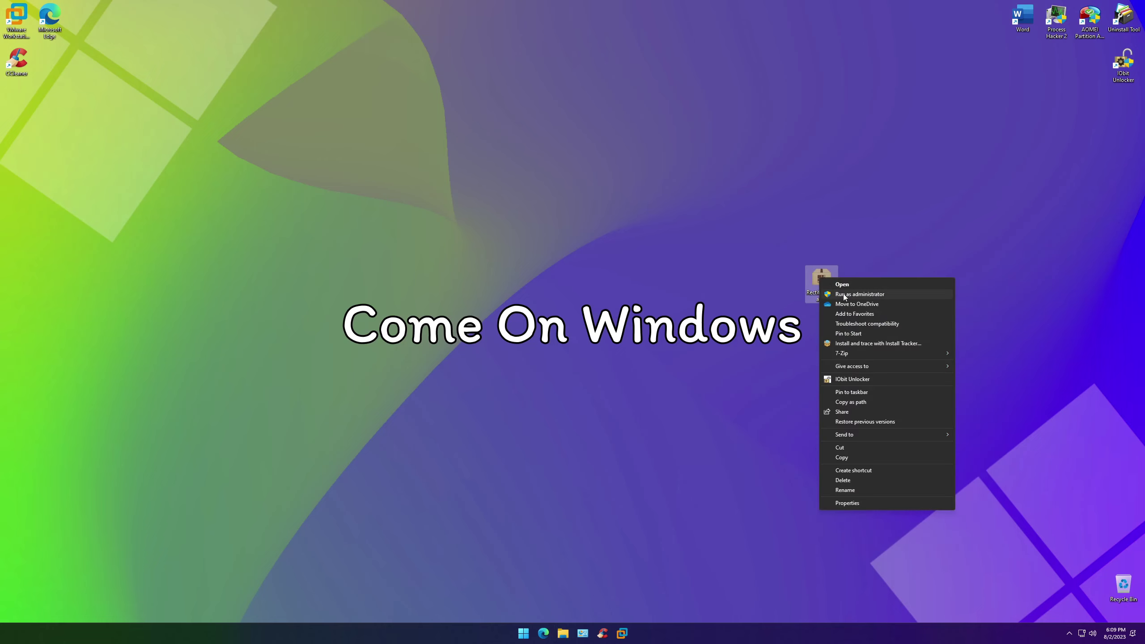
left_click(848, 294)
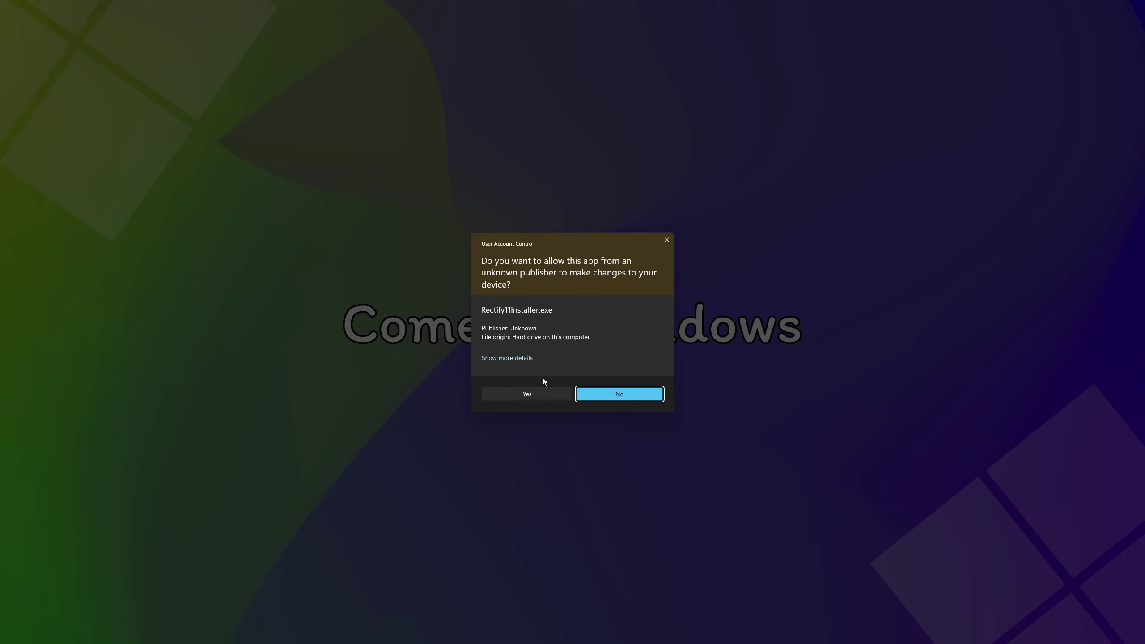
left_click(541, 395)
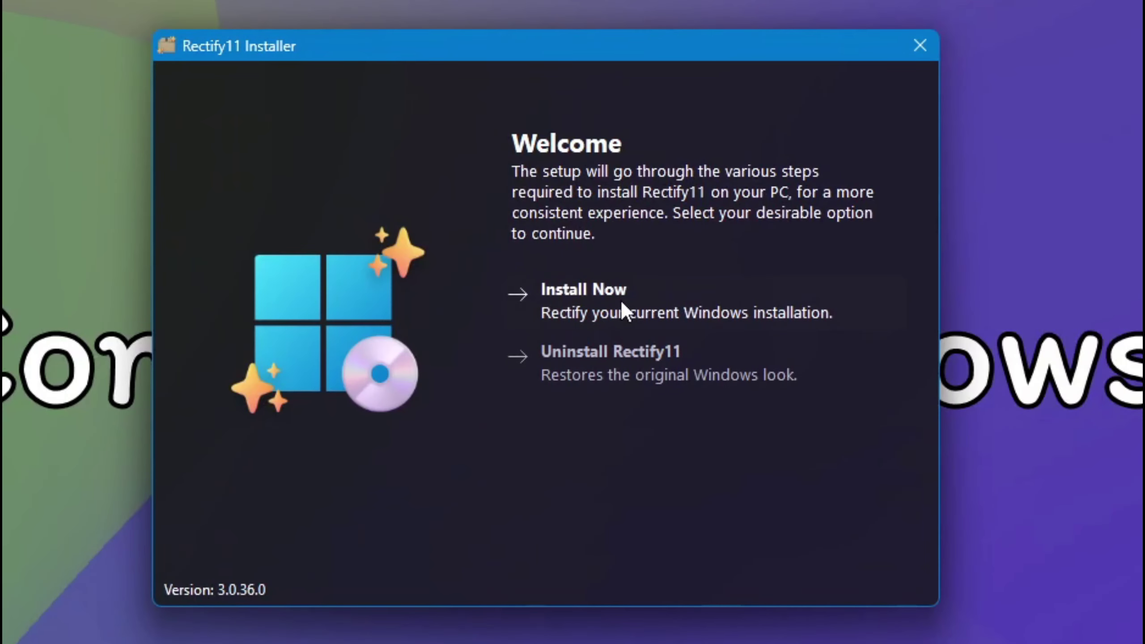
Step: Start a new Rectify11 installation, proceed past the incomplete software notice and accept the license agreement
left_click(620, 299)
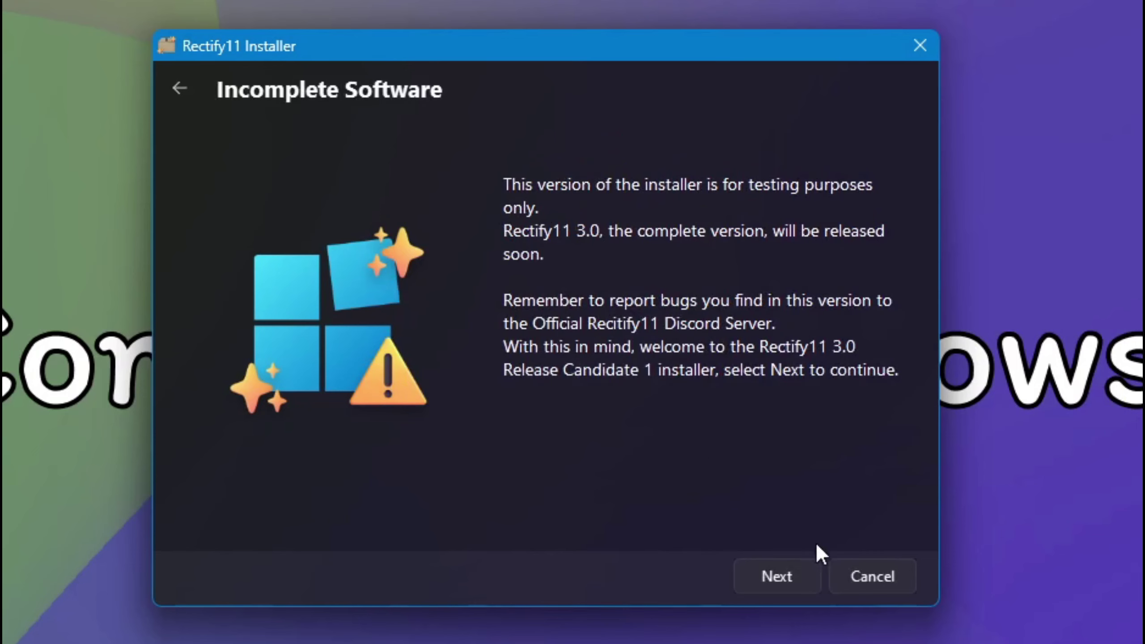
left_click(781, 584)
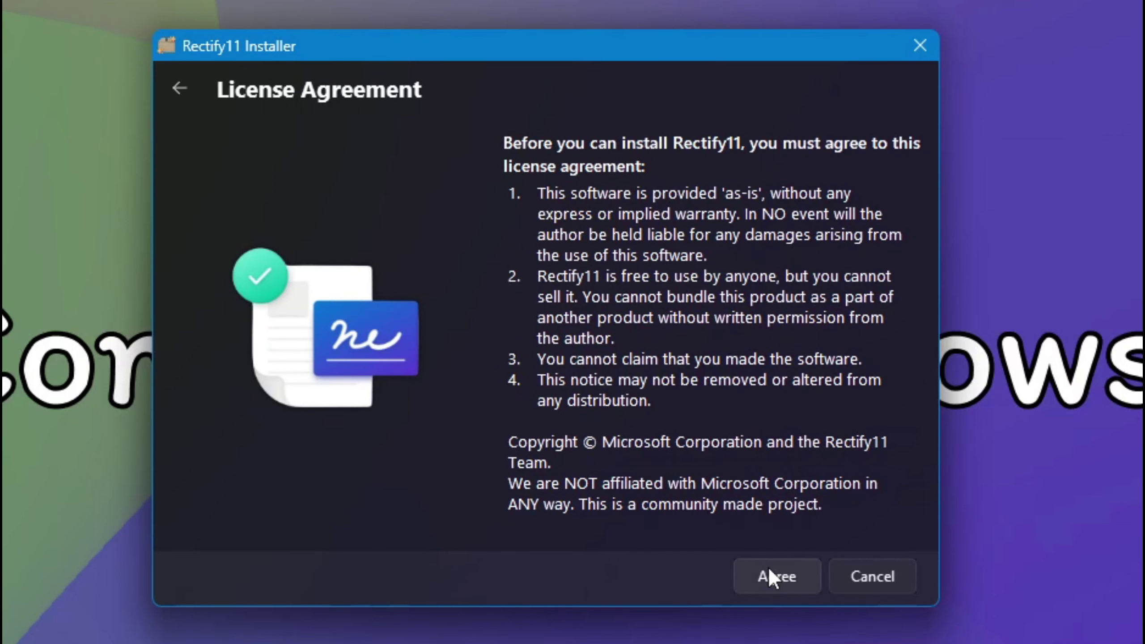
left_click(767, 569)
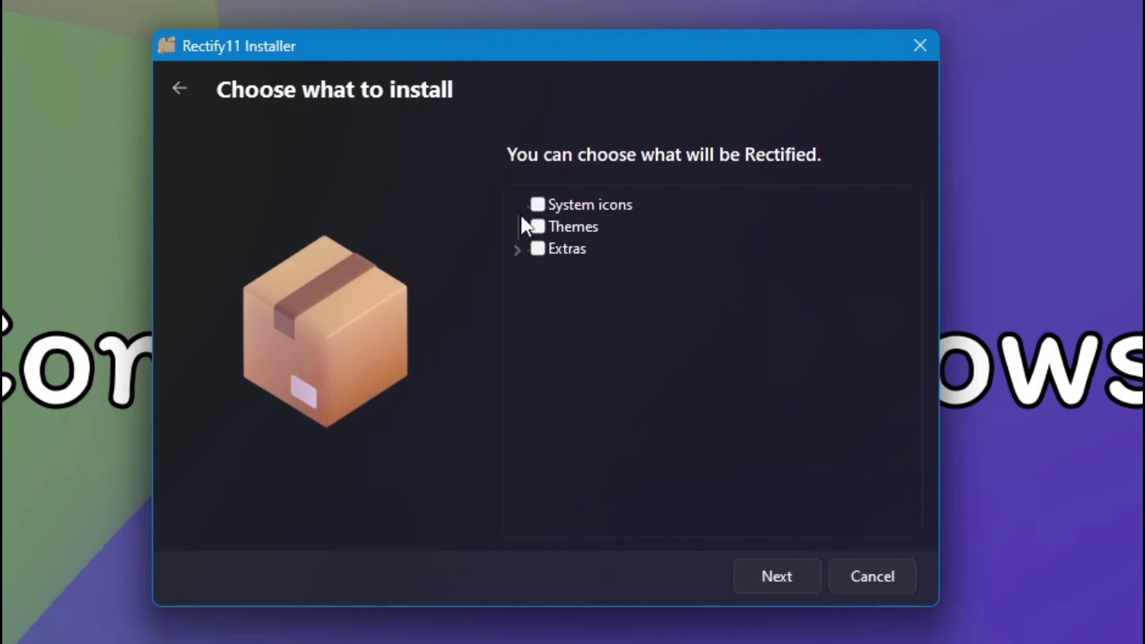
Step: Review the components under System icons and Extras, and choose System icons, Themes and Extras for installation
left_click(519, 206)
left_click(540, 225)
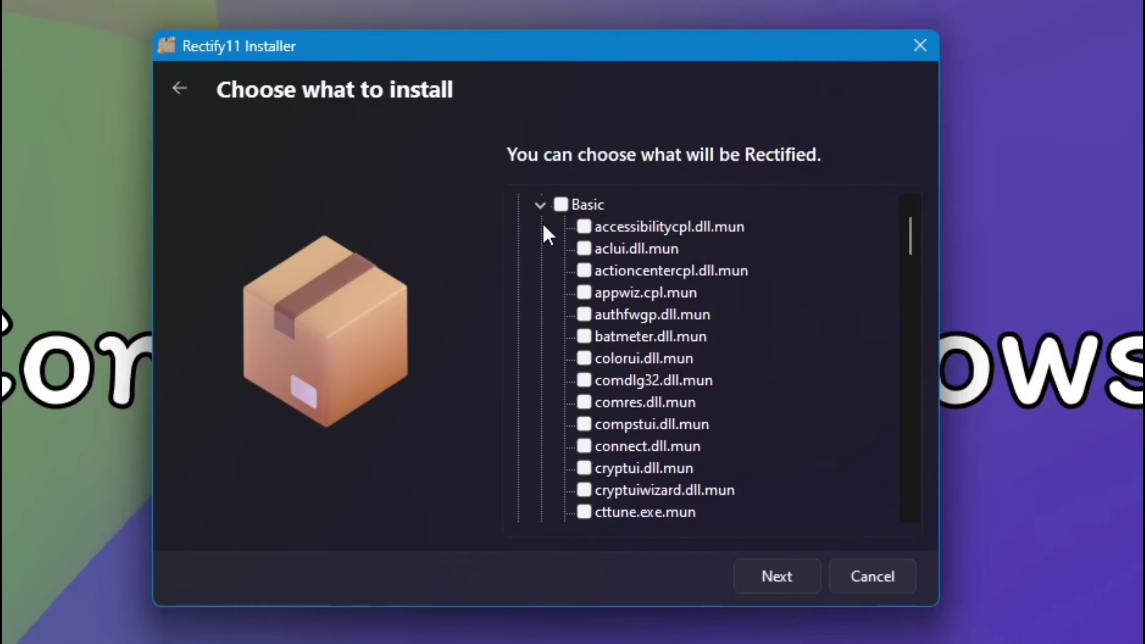
left_click(540, 206)
left_click(547, 241)
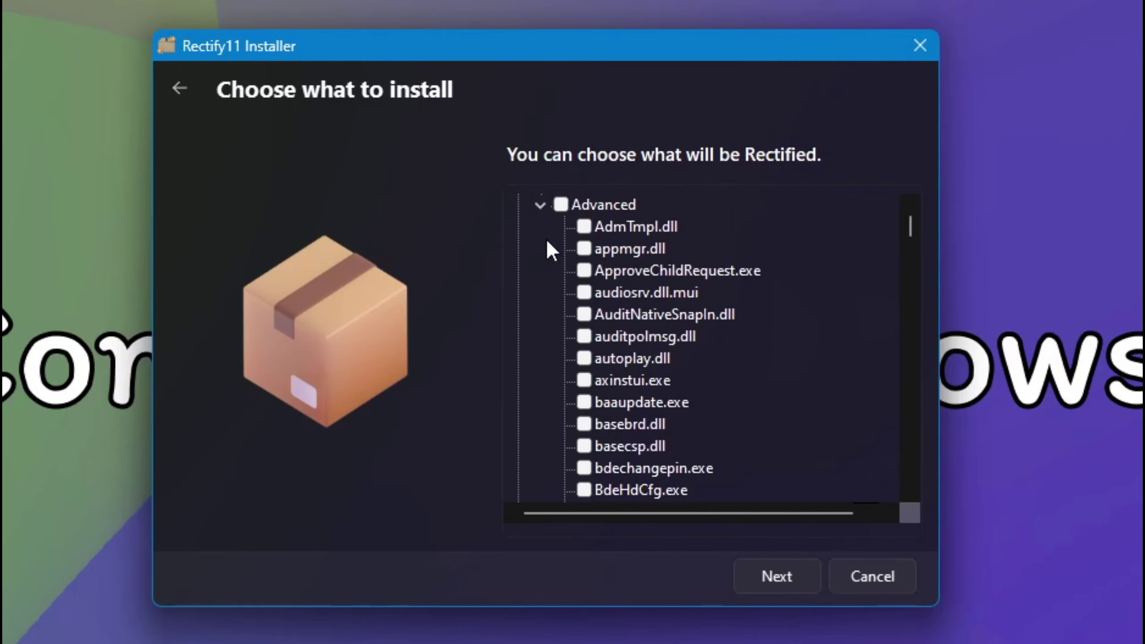
left_click(536, 208)
left_click(517, 293)
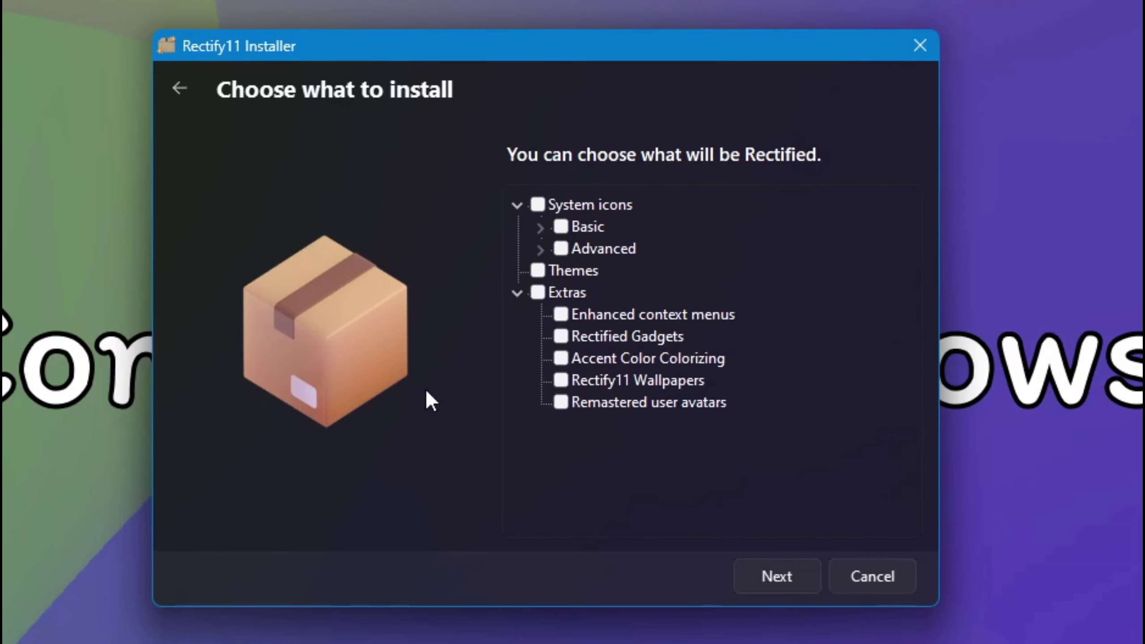
left_click(517, 293)
left_click(523, 205)
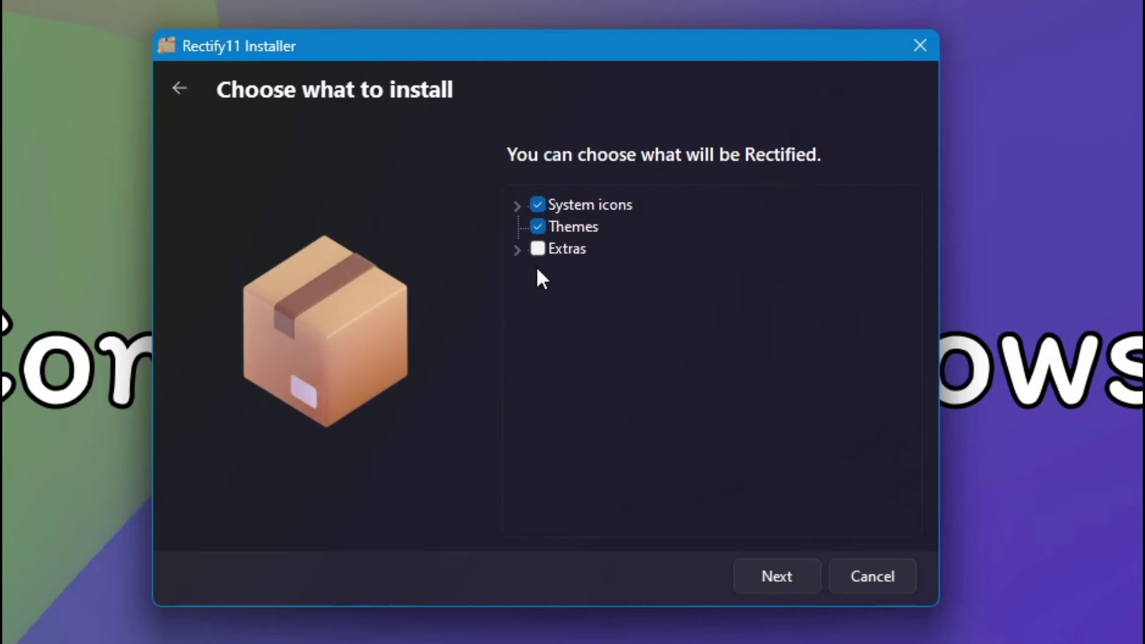
left_click(783, 569)
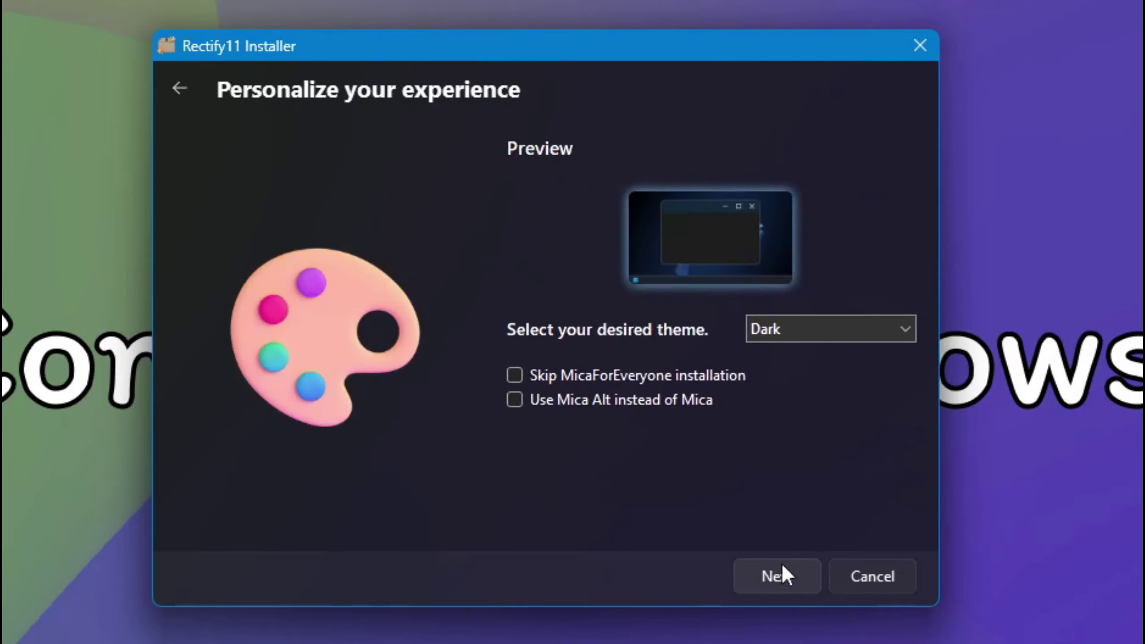
Step: Set the desired theme to Dark with Mica, try the MicaForEveryone and Mica Alt options, and proceed
left_click(778, 326)
left_click(789, 386)
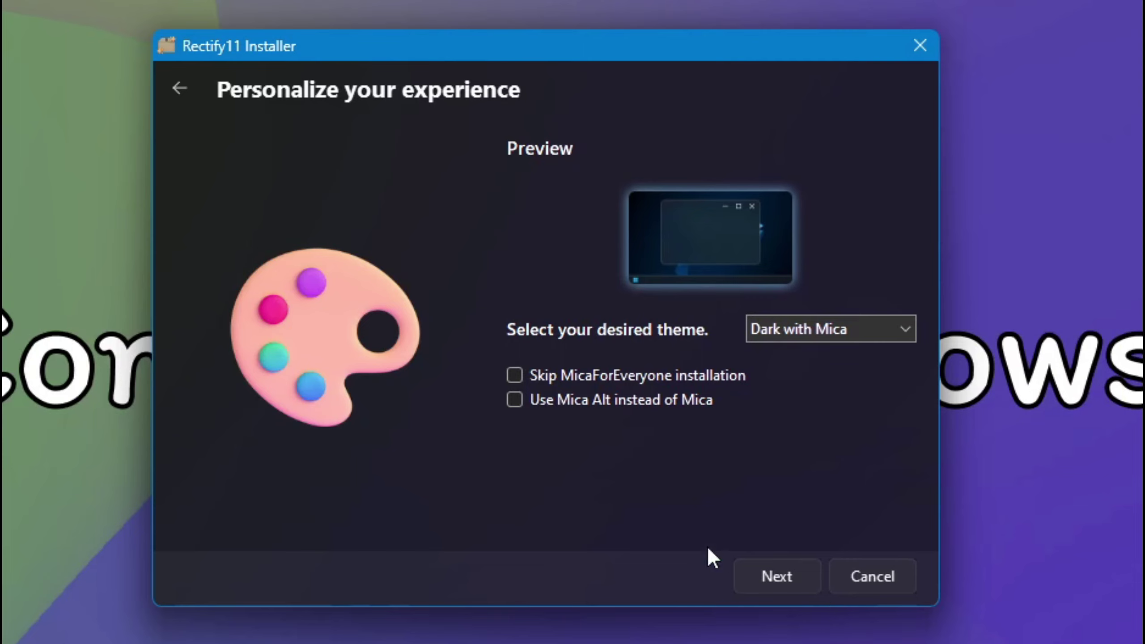
left_click(616, 399)
left_click(607, 377)
left_click(606, 377)
left_click(606, 400)
left_click(775, 582)
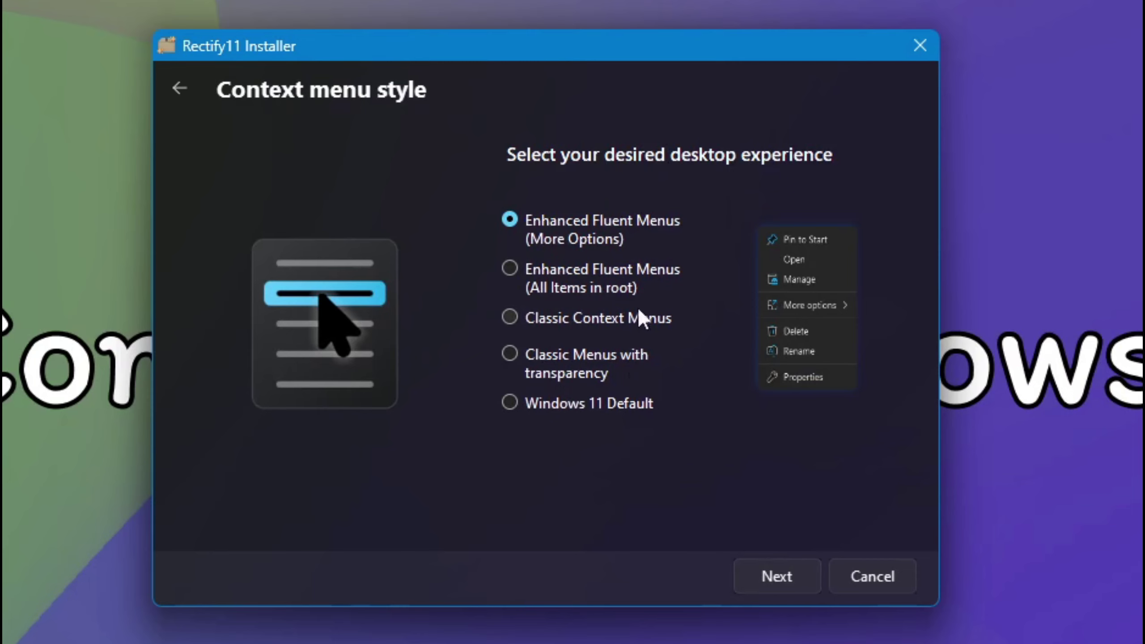
Step: Preview the available context menu styles and choose Enhanced Fluent Menus (All Items in root) for the installation
left_click(574, 269)
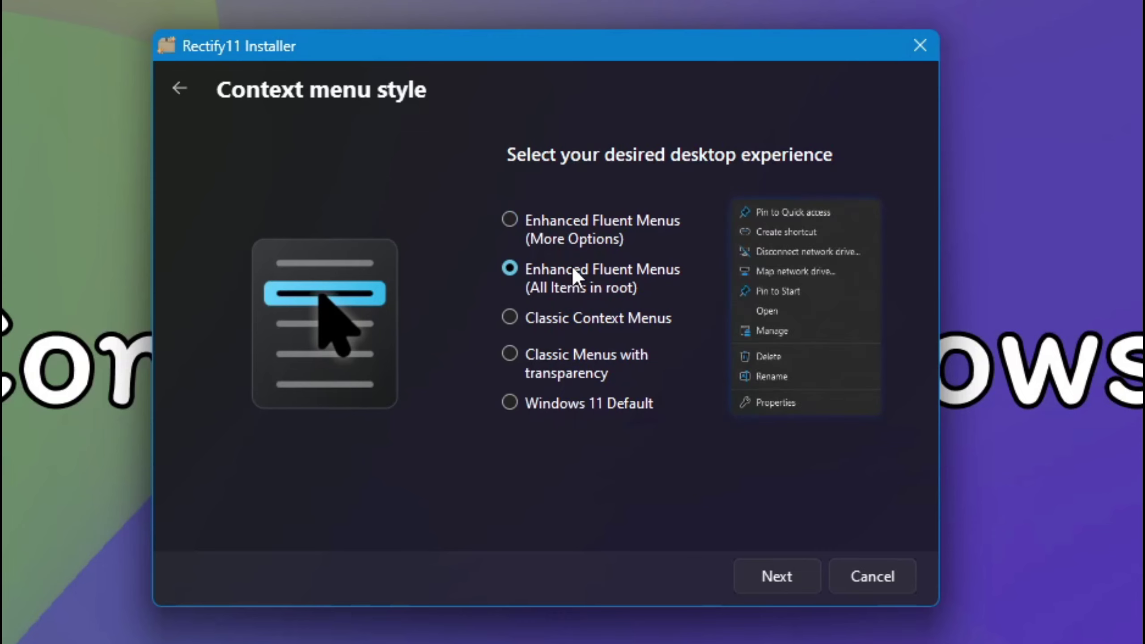
left_click(578, 311)
left_click(580, 352)
left_click(573, 405)
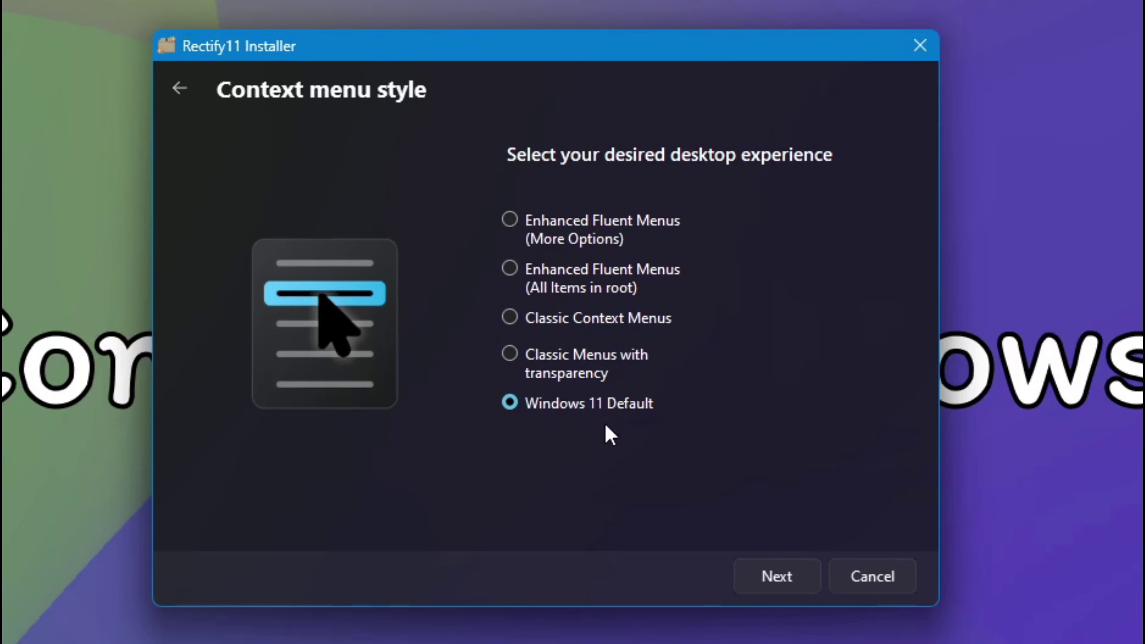
left_click(606, 277)
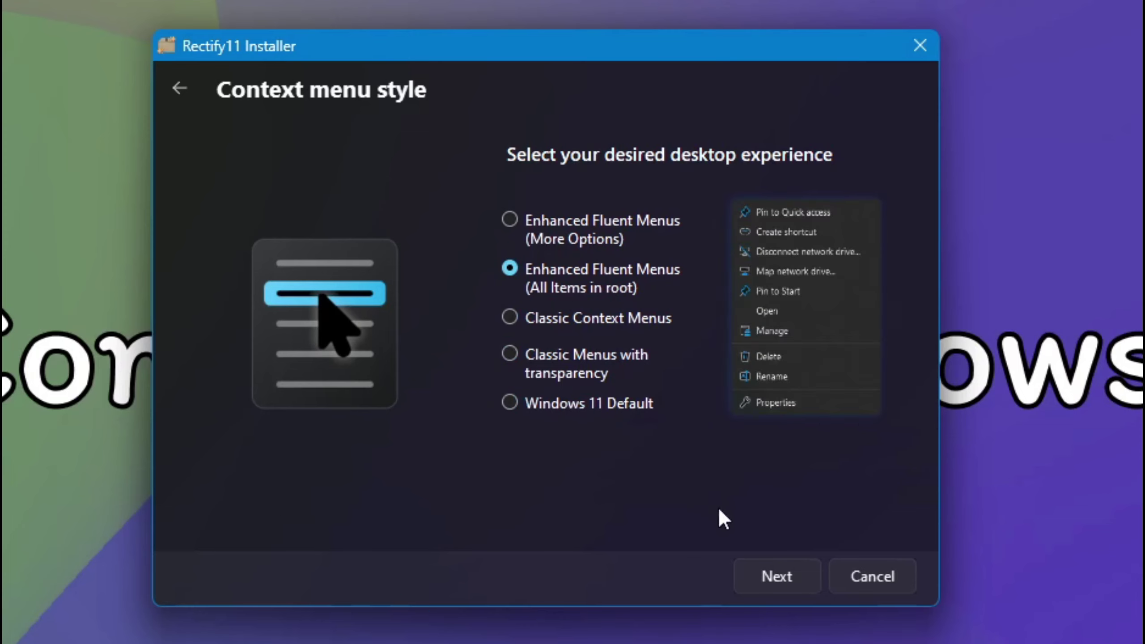
left_click(766, 577)
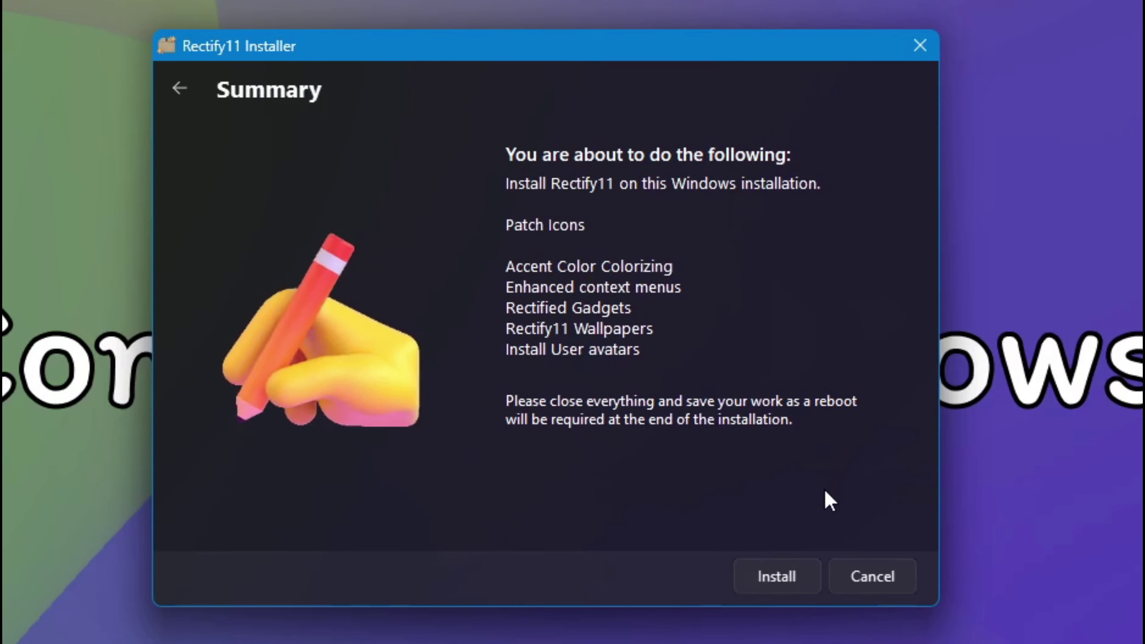
Step: Run the Rectify11 installation through its file replacement phase and restart the PC immediately to complete it
left_click(794, 577)
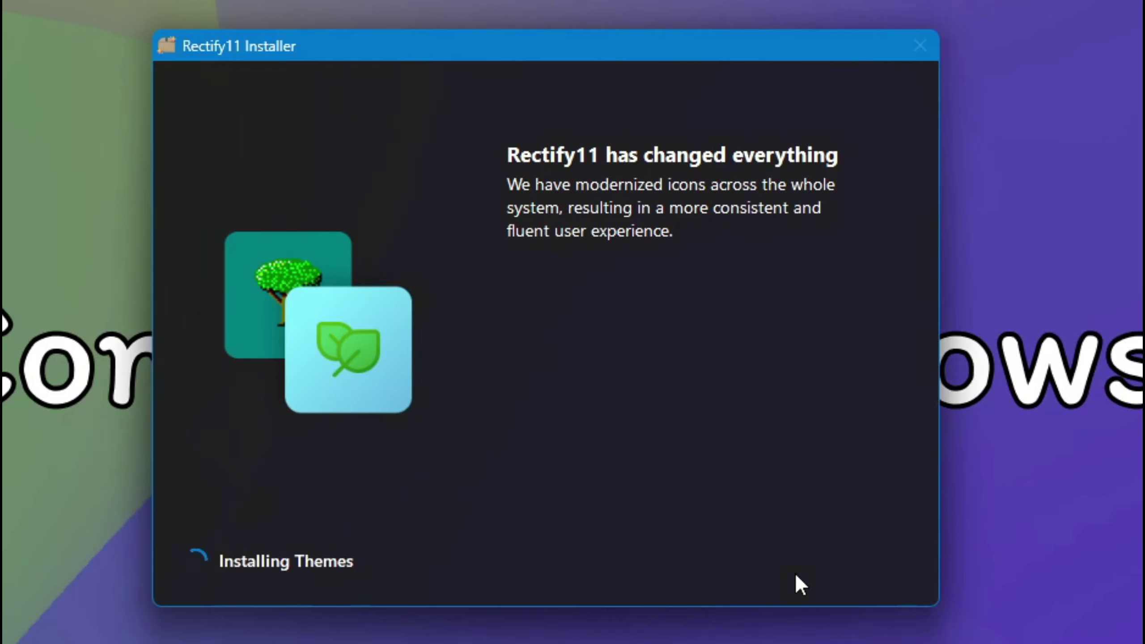
left_click(561, 426)
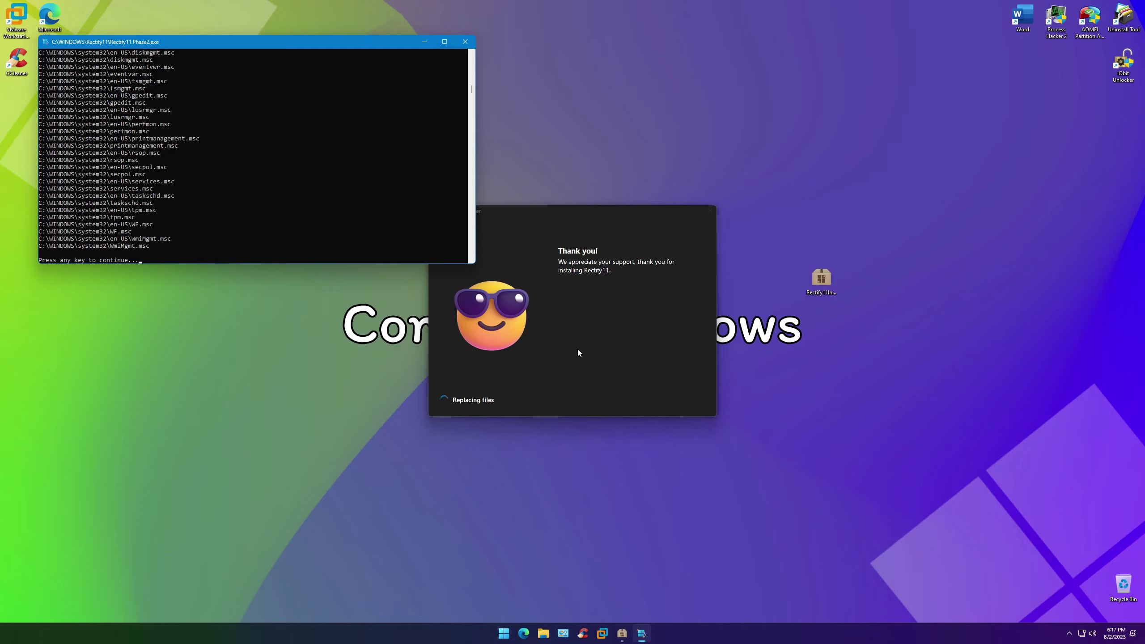
key("Return")
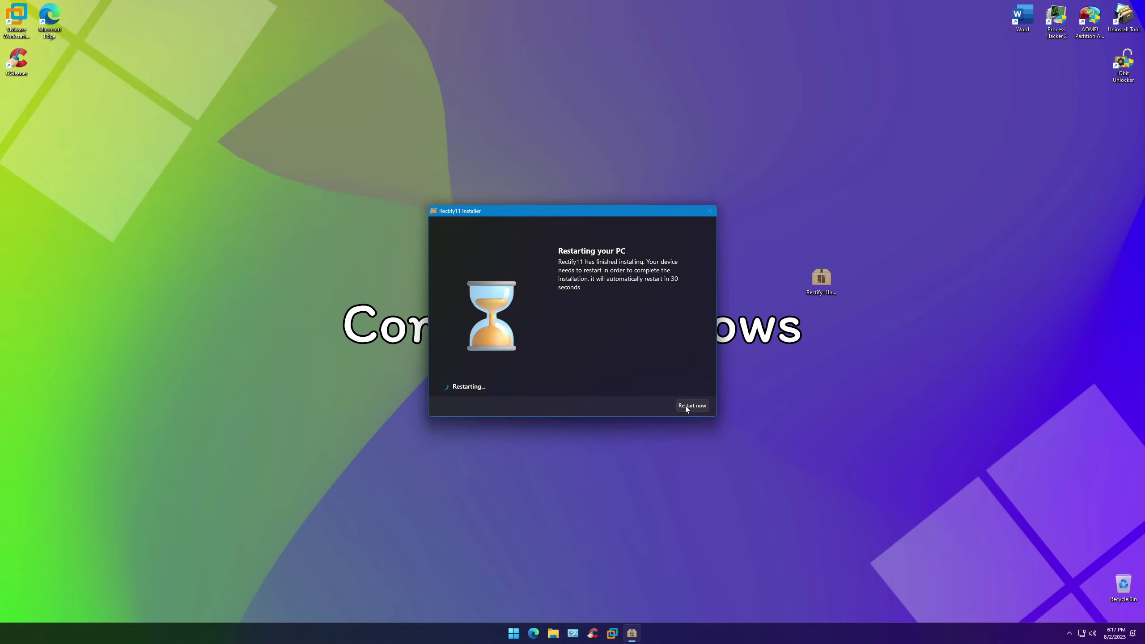
left_click(685, 406)
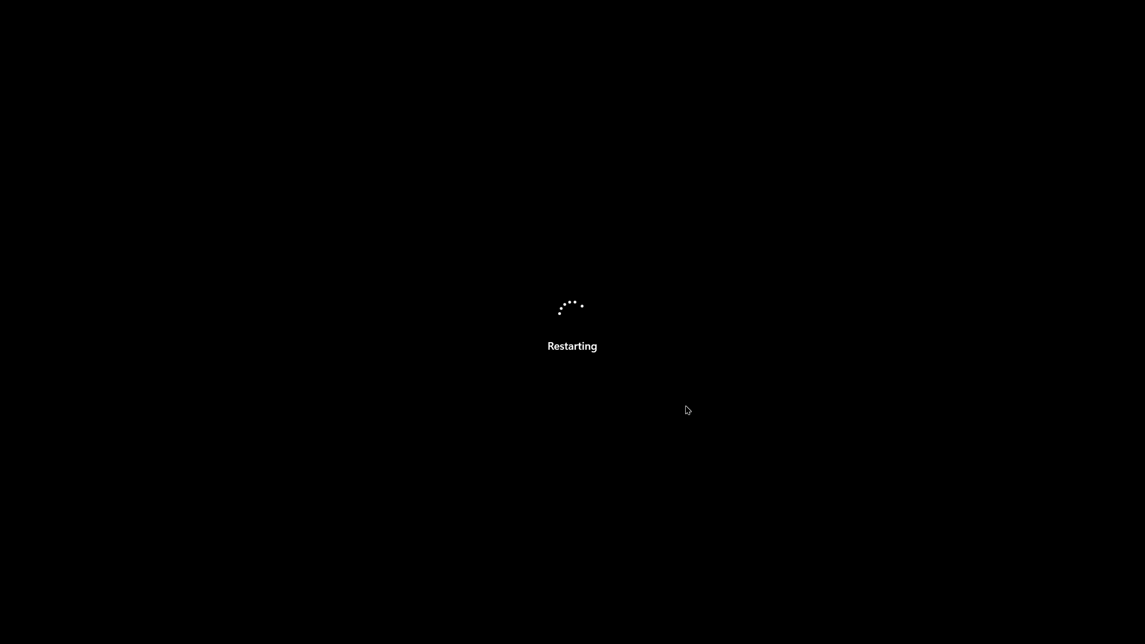
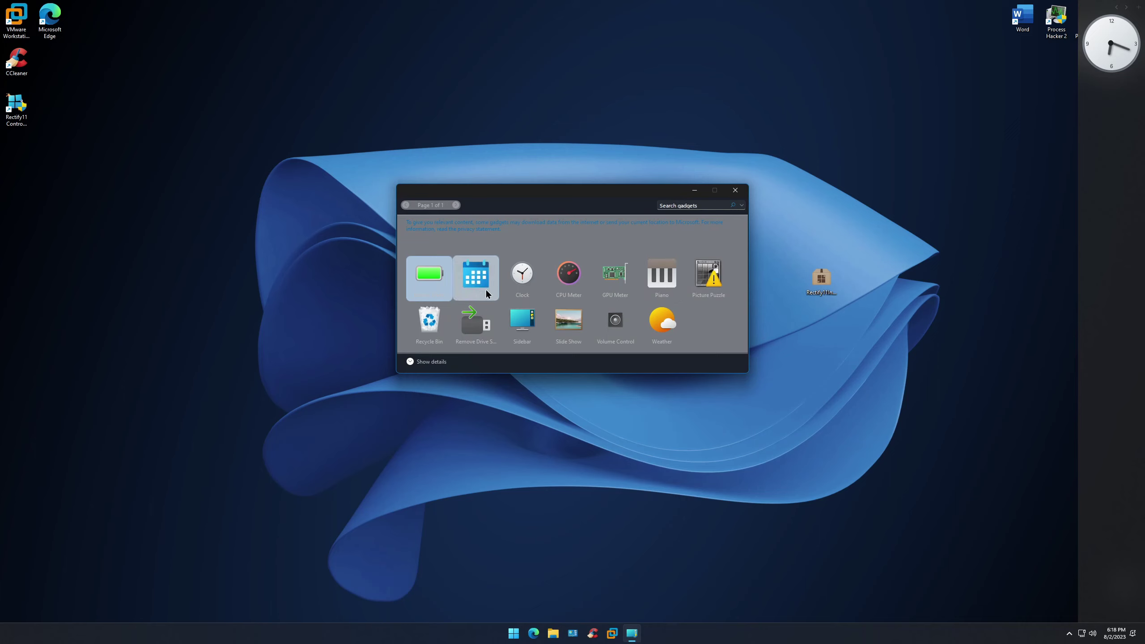
Step: Add the CPU Meter and GPU Meter gadgets to the desktop sidebar and close the gadget gallery
left_click_drag(564, 279, 1122, 100)
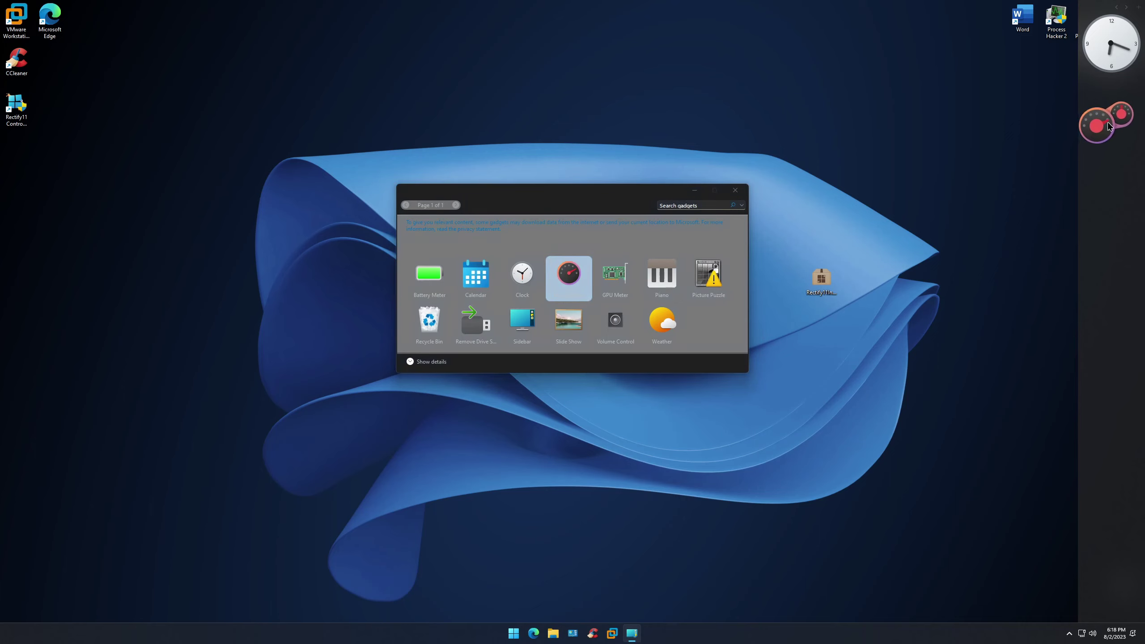
double_click(625, 277)
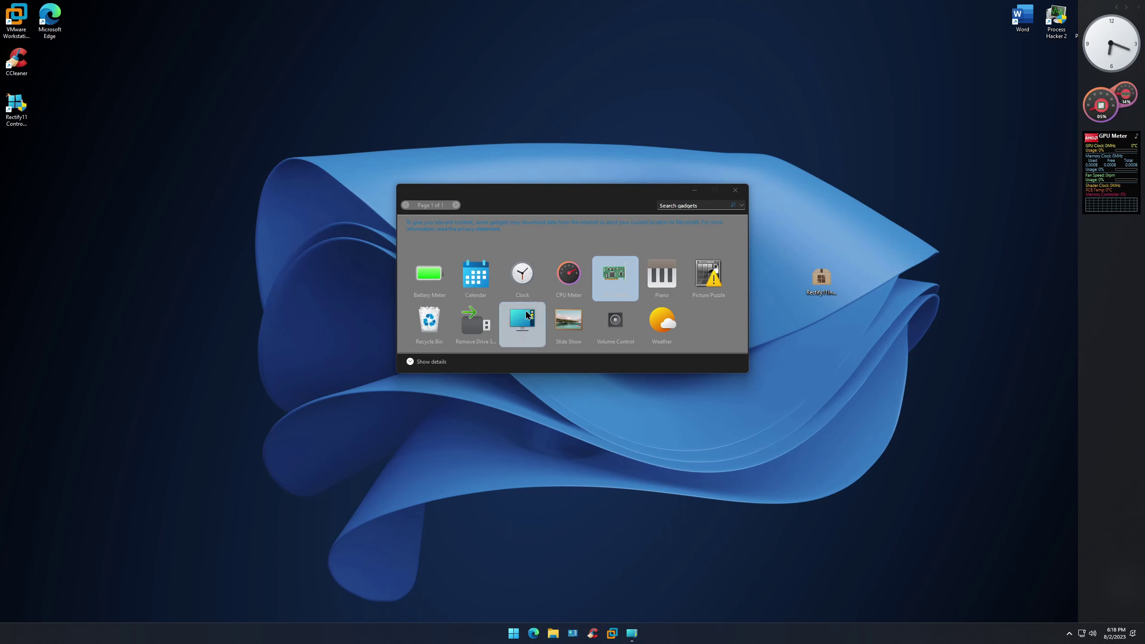
left_click(735, 190)
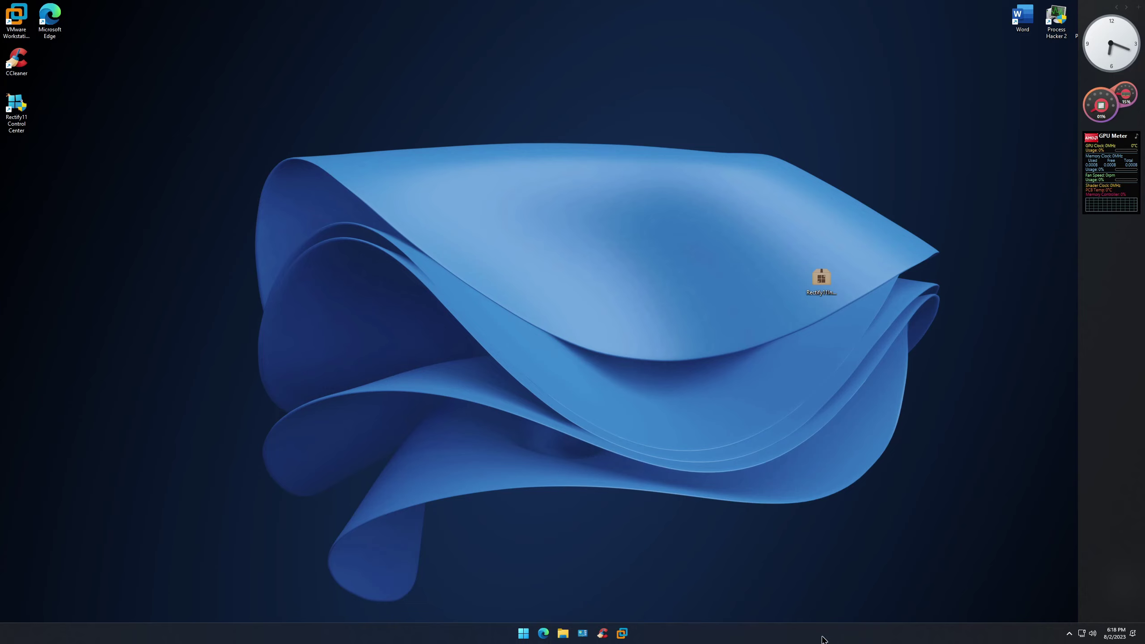
Step: Inspect the context menus of the desktop and the taskbar, and open Task Manager
right_click(756, 532)
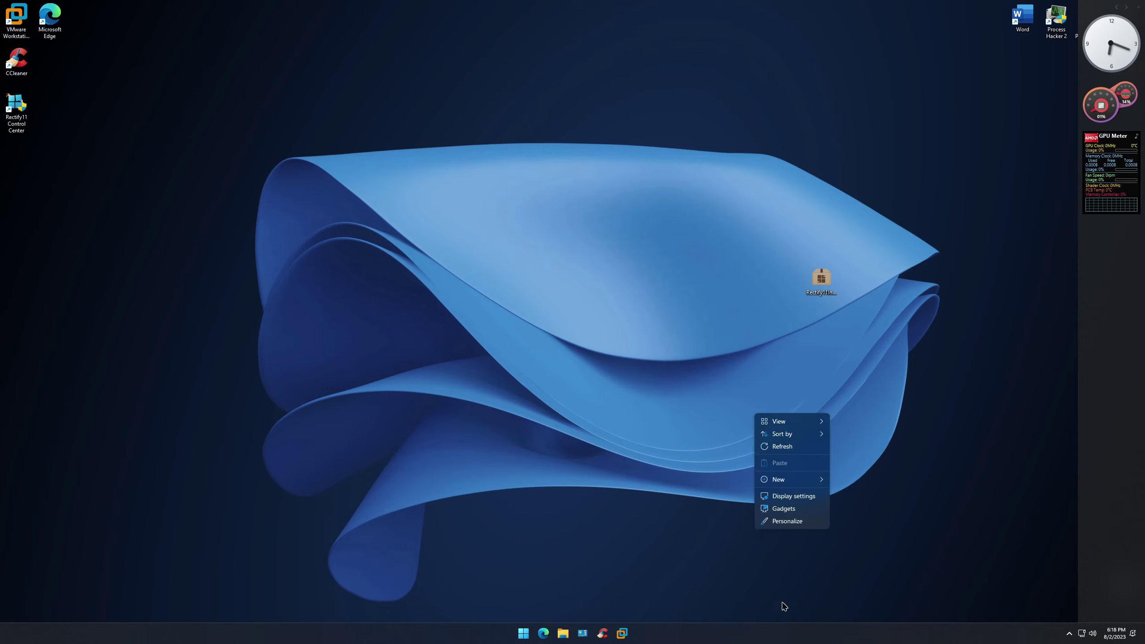
right_click(794, 632)
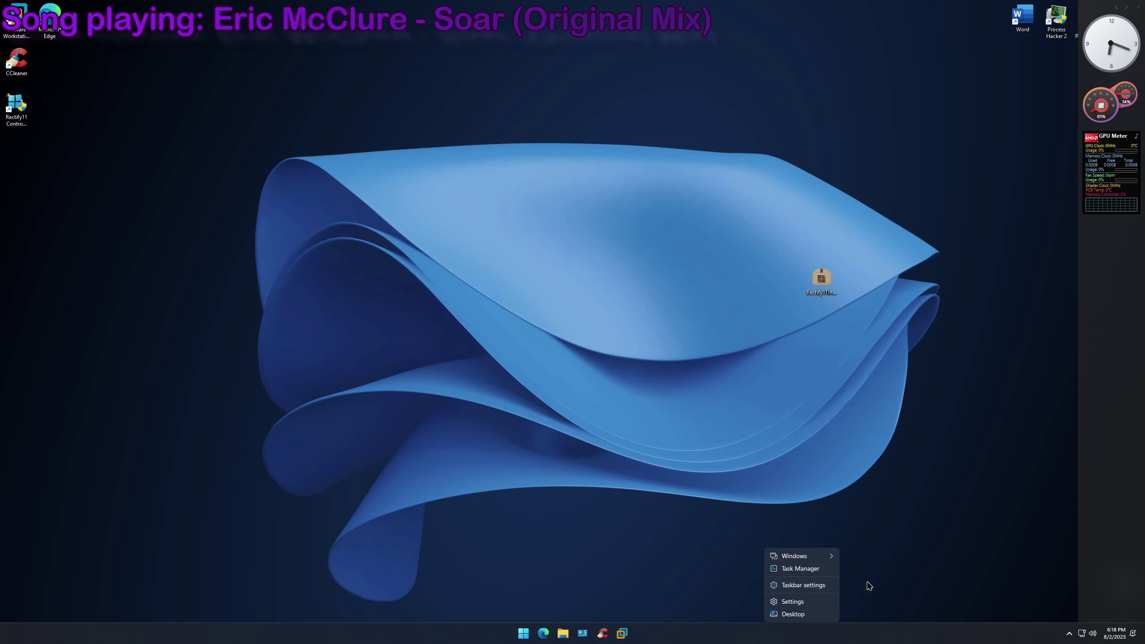
left_click(812, 569)
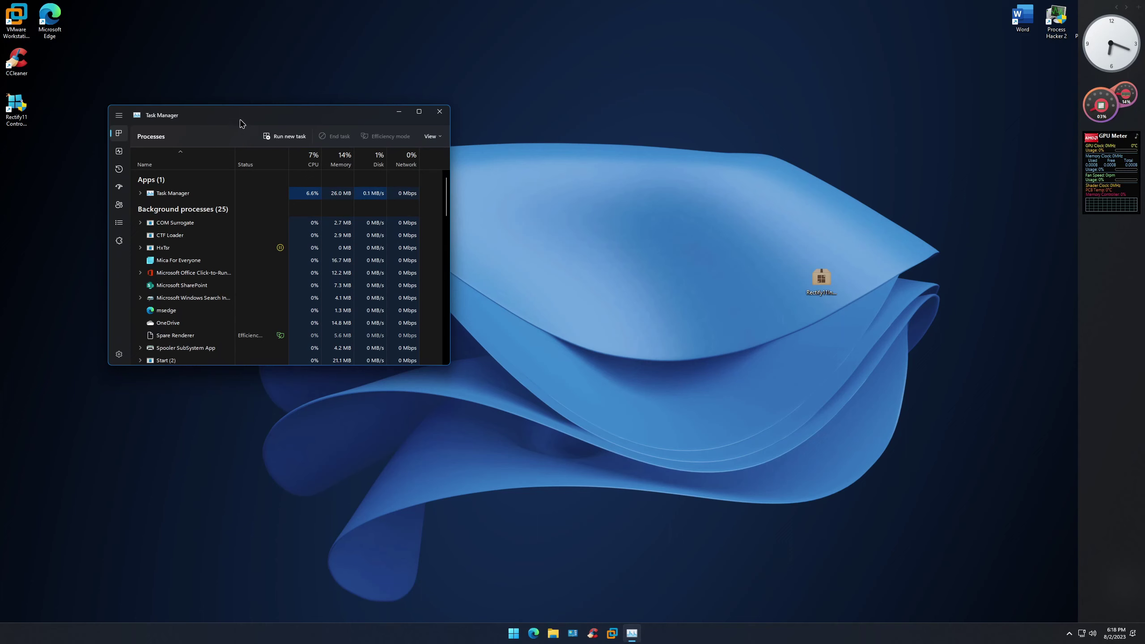
Step: Look through Task Manager's performance, processes and settings pages and close it
left_click_drag(243, 121, 508, 185)
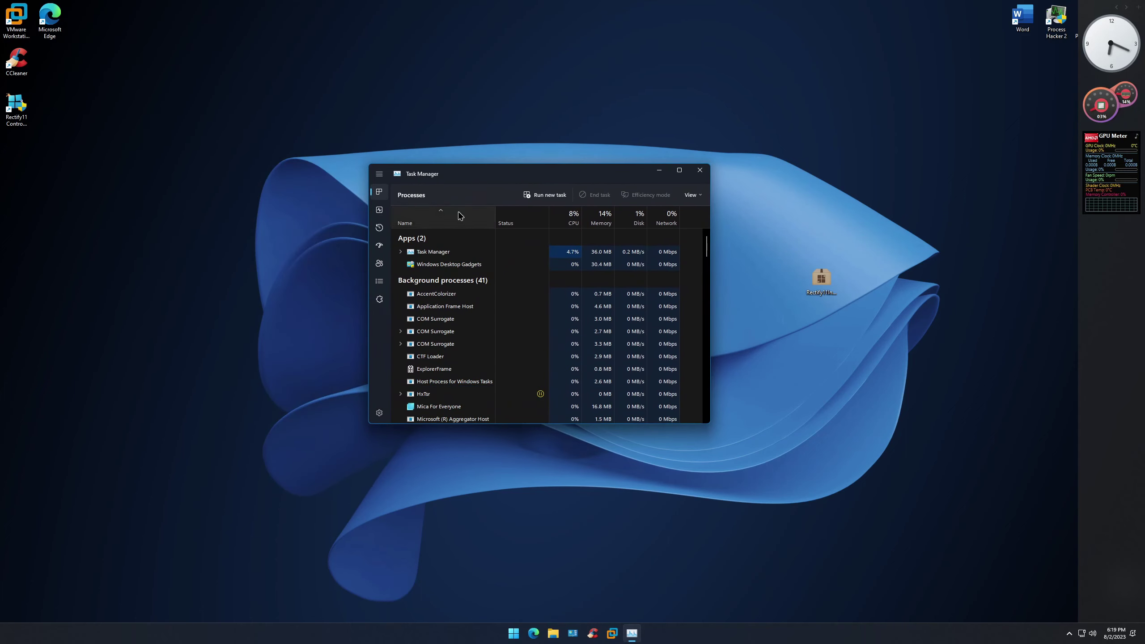
left_click(380, 210)
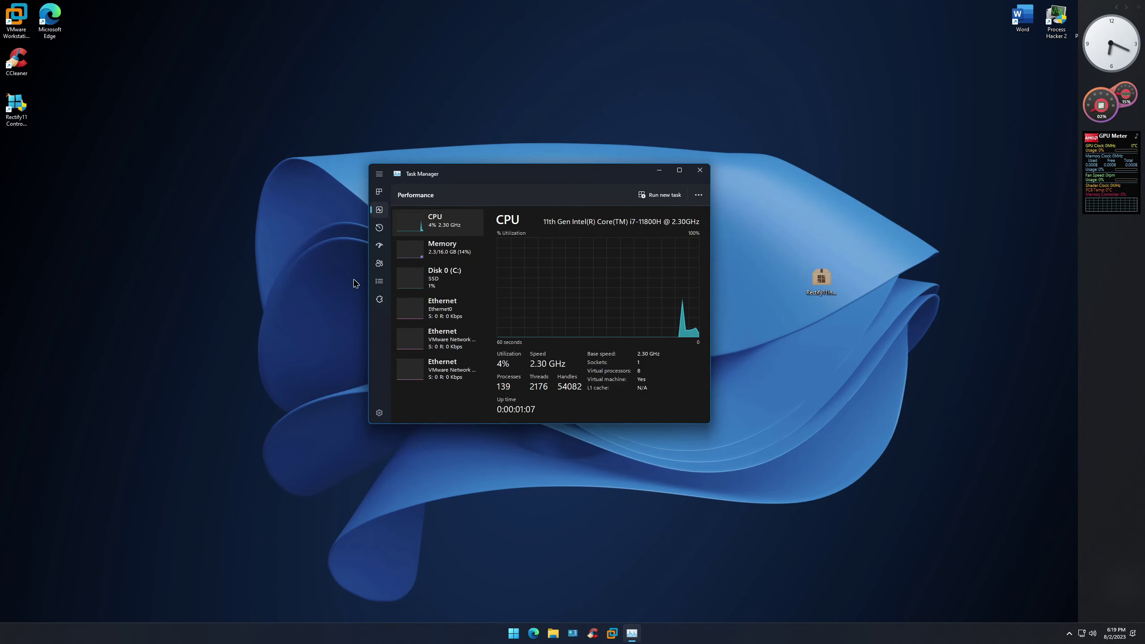
left_click(379, 192)
scroll(518, 316, "down", 2)
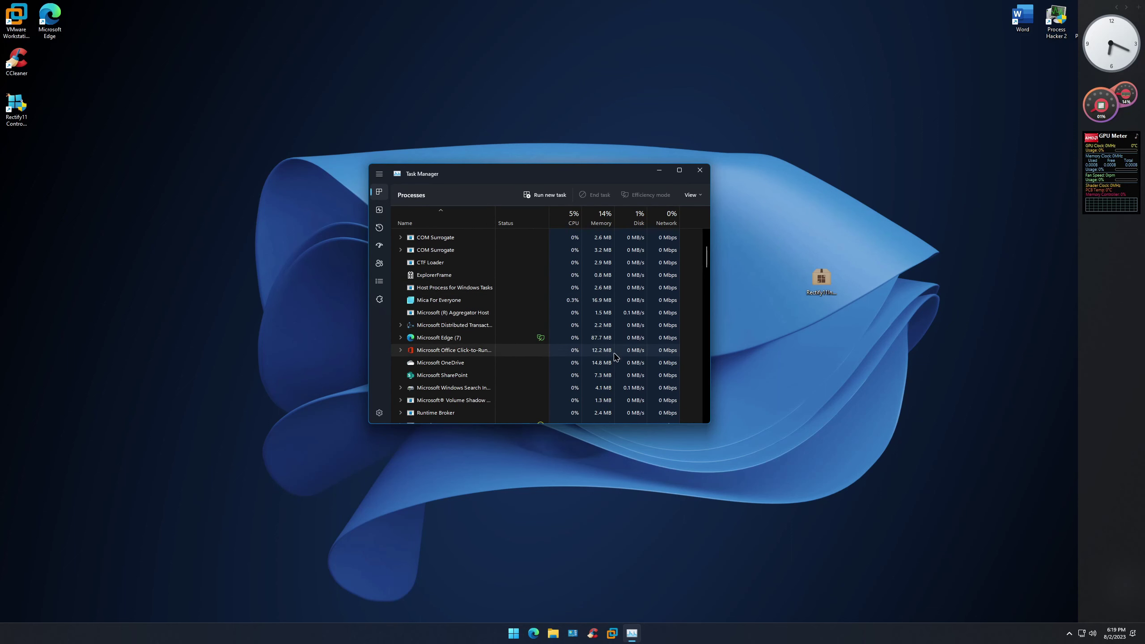
left_click(379, 413)
left_click(700, 170)
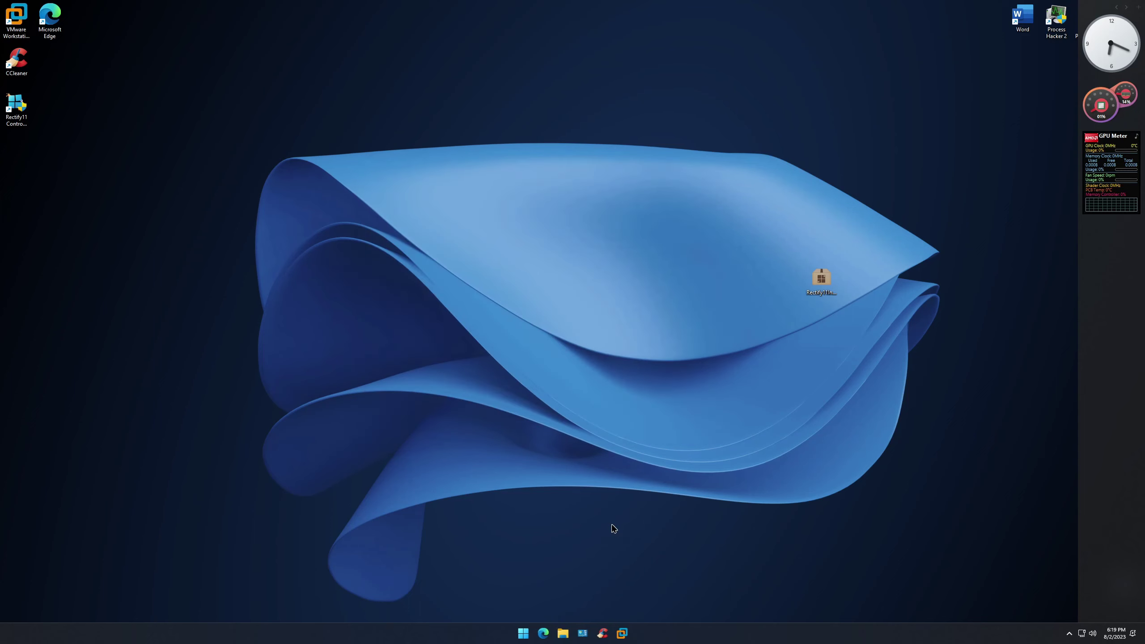
Step: Browse to This PC in File Explorer and open the properties of Local Disk (C:)
left_click(562, 634)
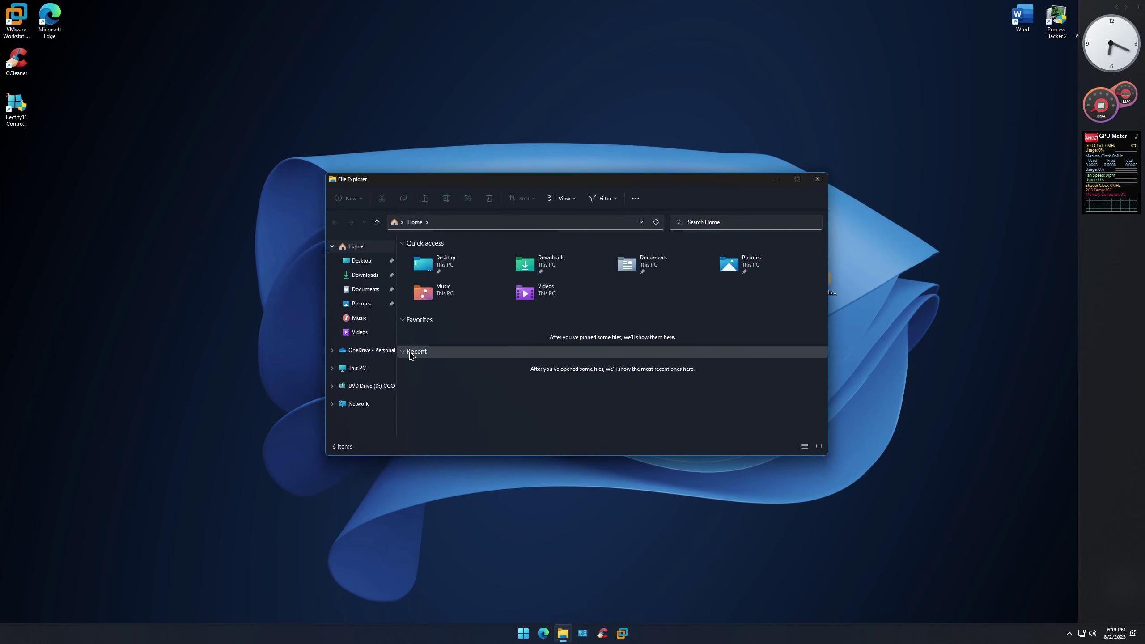
left_click(358, 367)
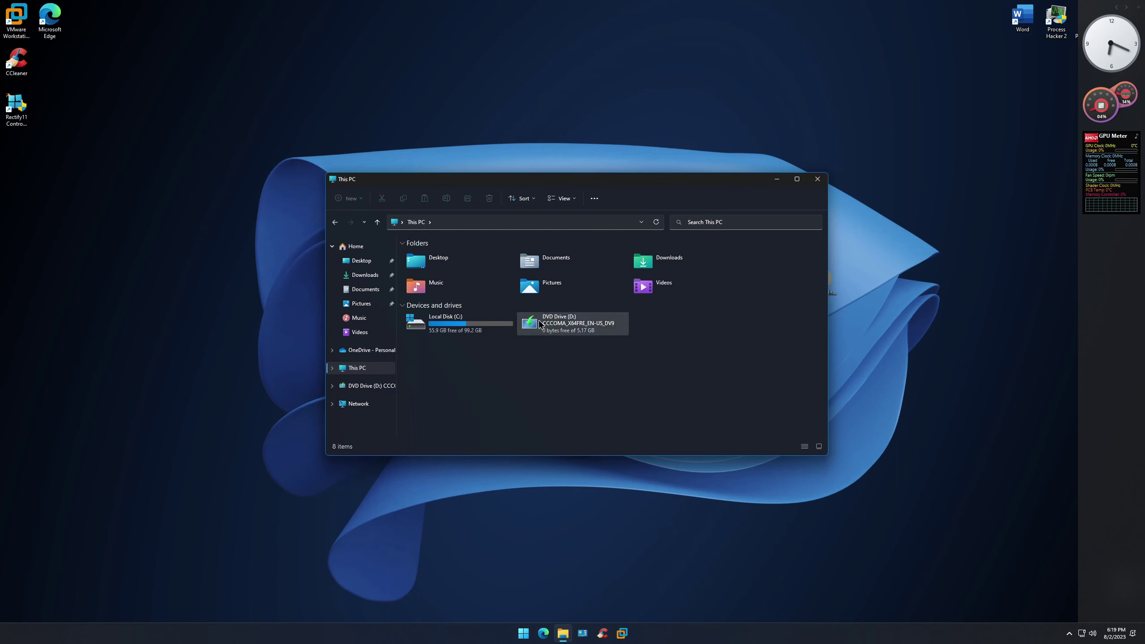
left_click(457, 331)
right_click(457, 326)
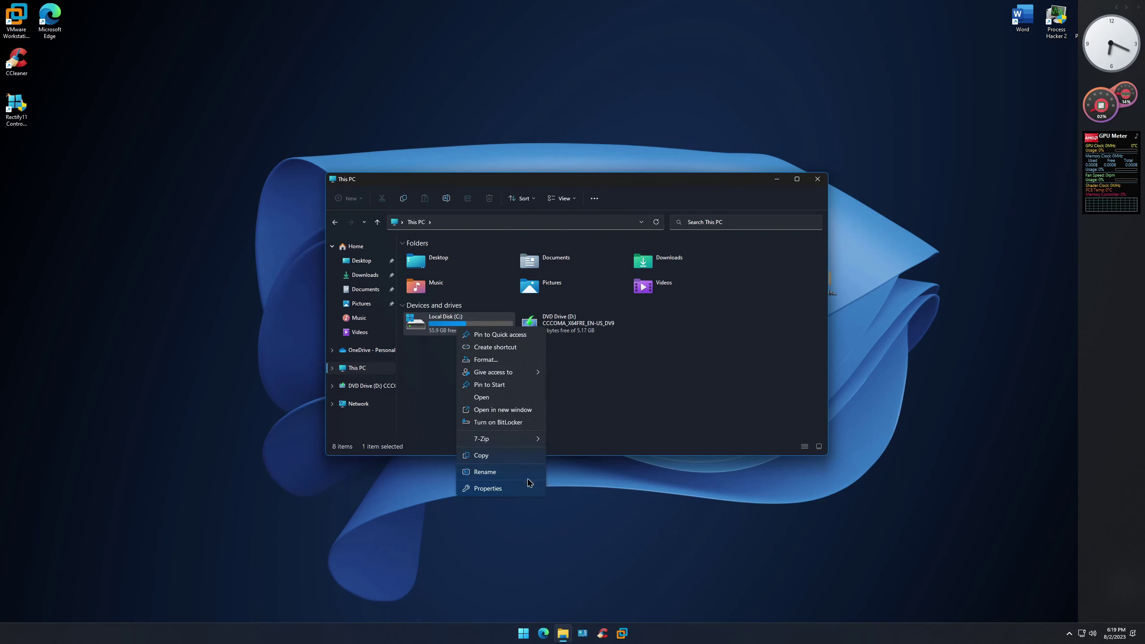
left_click(488, 489)
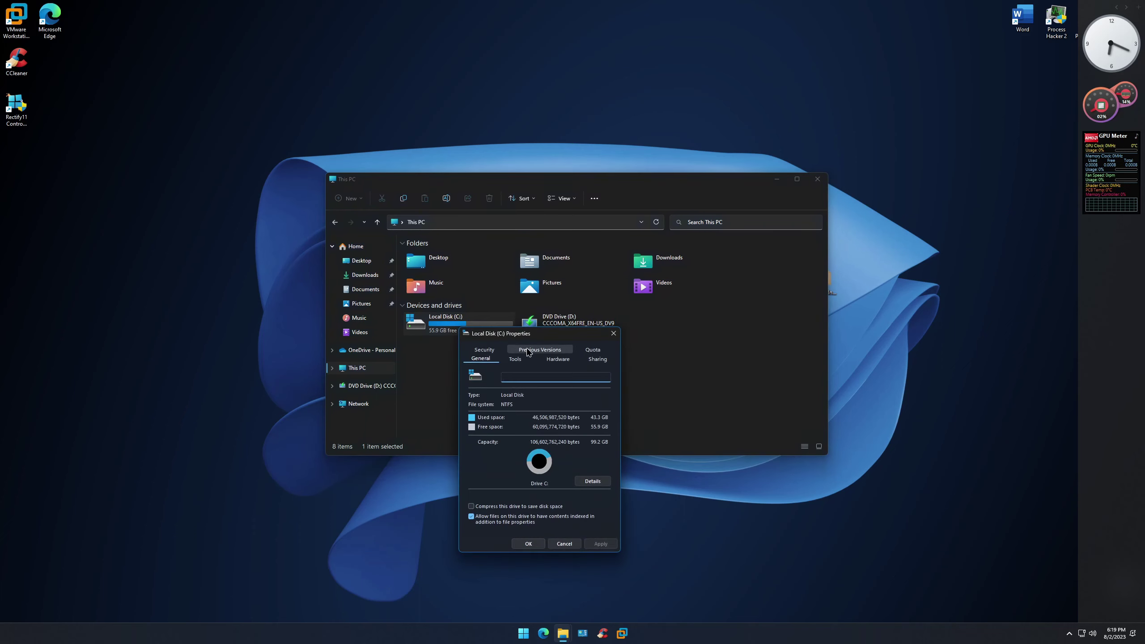
Step: Review the drive's Tools, Hardware, Sharing, Security and Quota properties, and close the dialog and File Explorer
left_click_drag(535, 334, 624, 296)
left_click(605, 315)
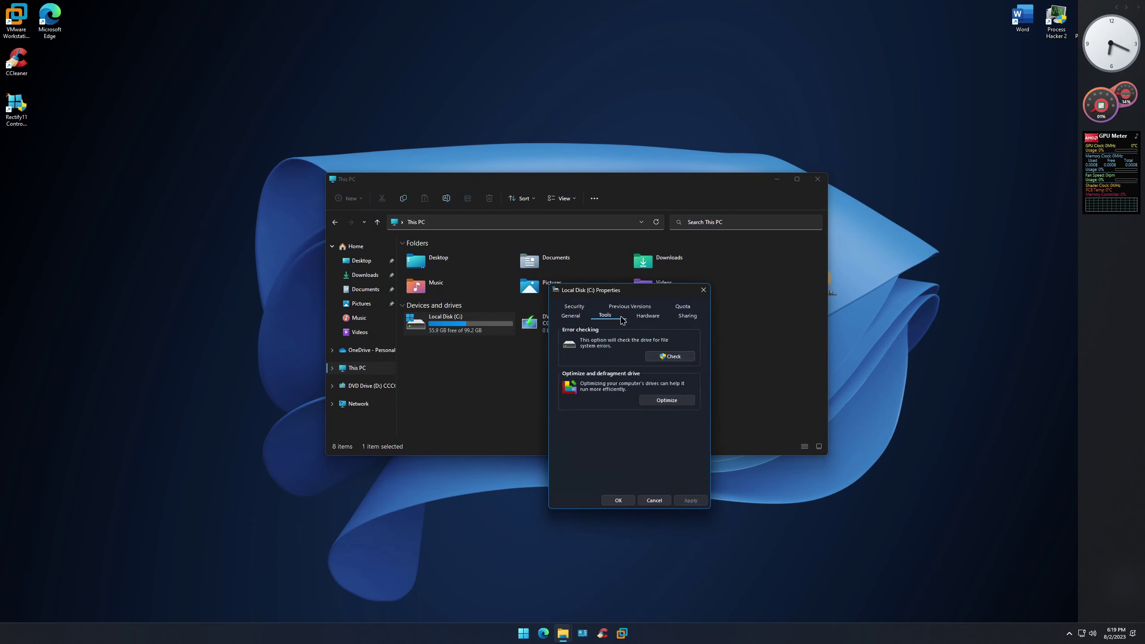
left_click(648, 316)
left_click(687, 316)
left_click(586, 308)
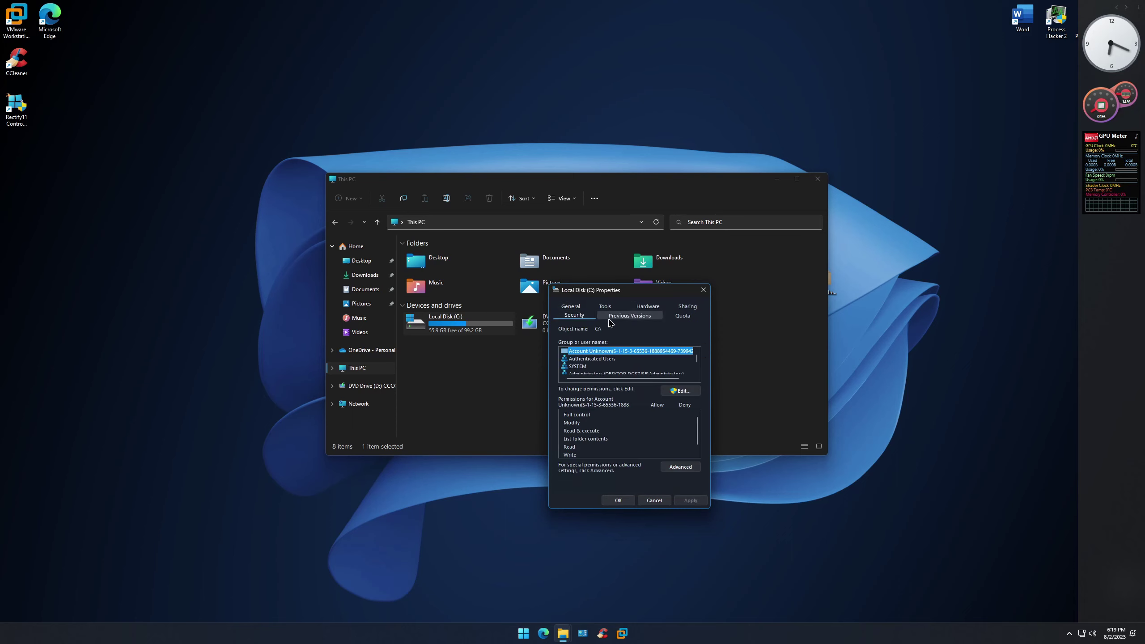
left_click(678, 316)
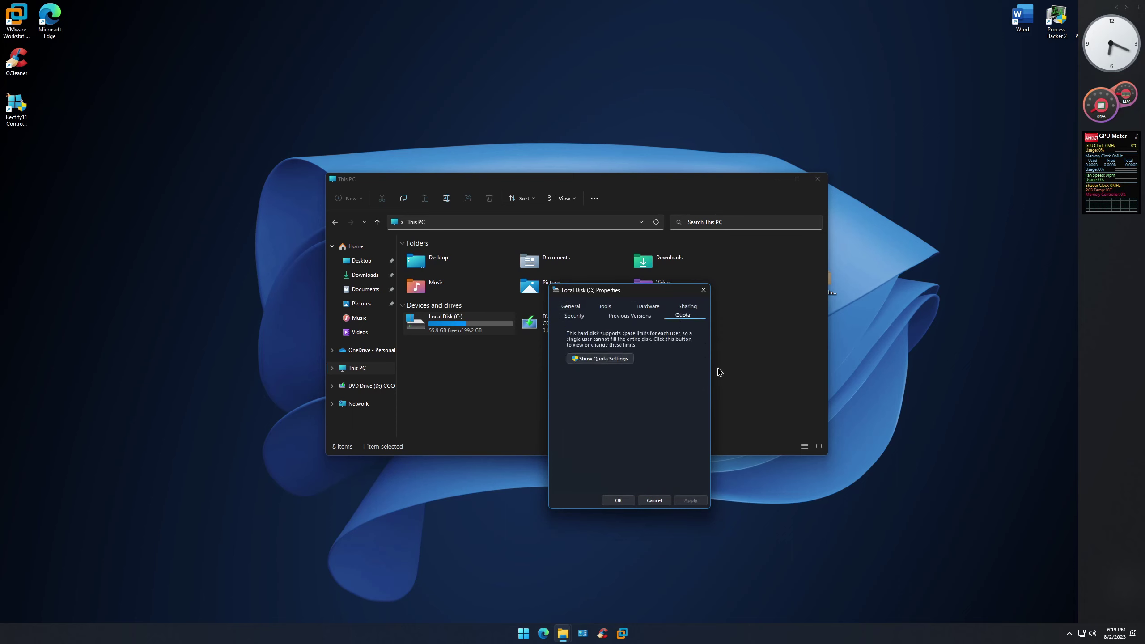
left_click(703, 289)
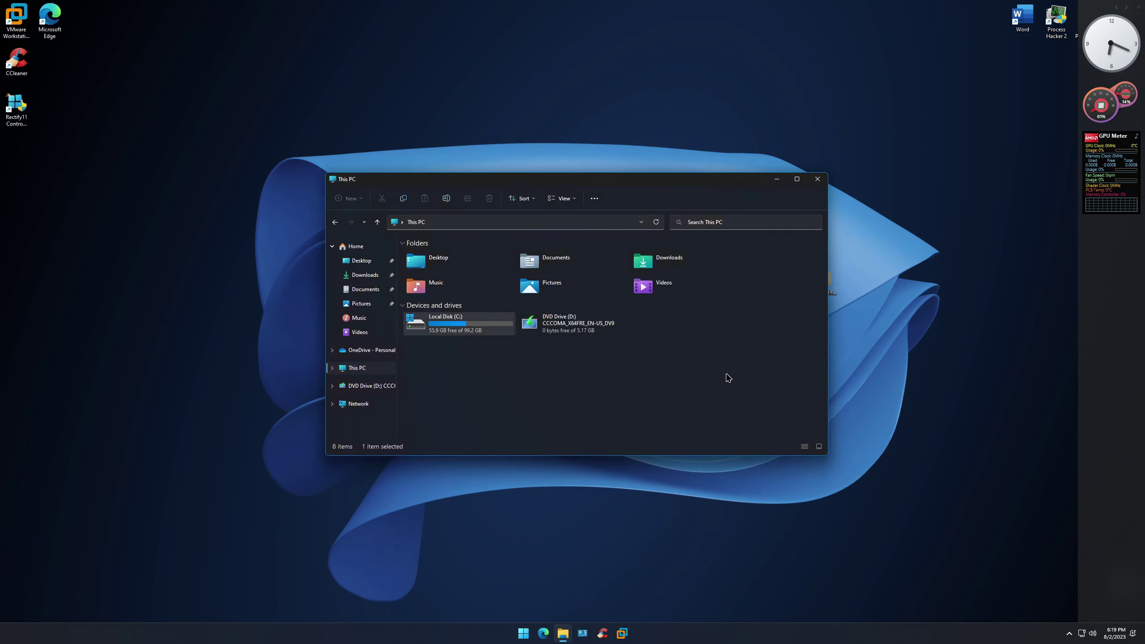
left_click(817, 180)
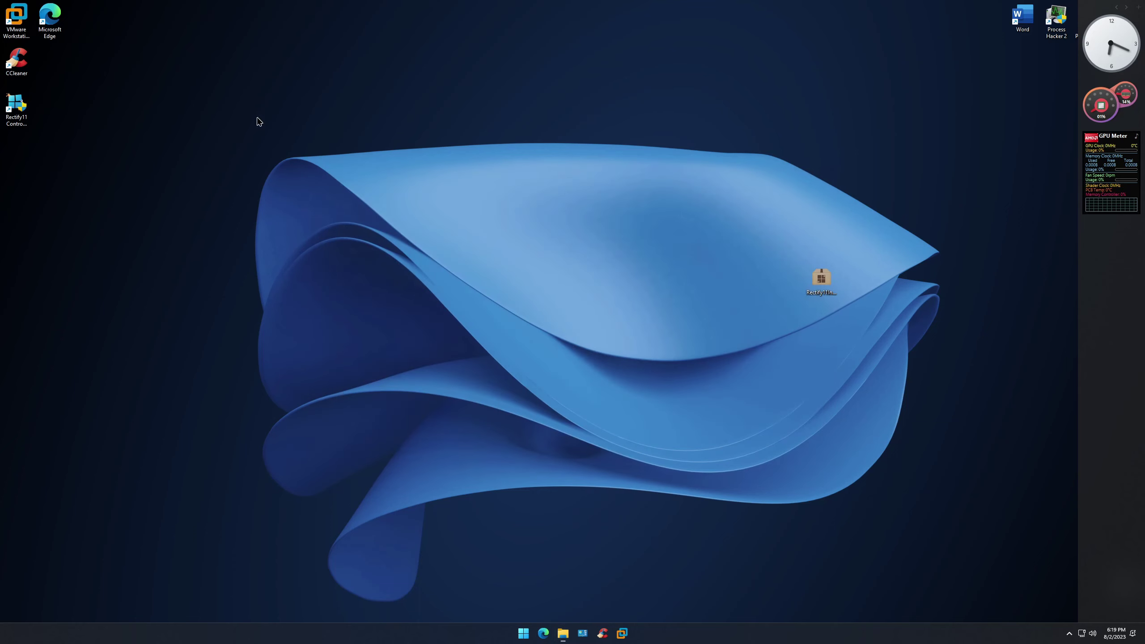
Step: Inspect the context menu of the Microsoft Edge desktop shortcut and open Control Panel
right_click(51, 19)
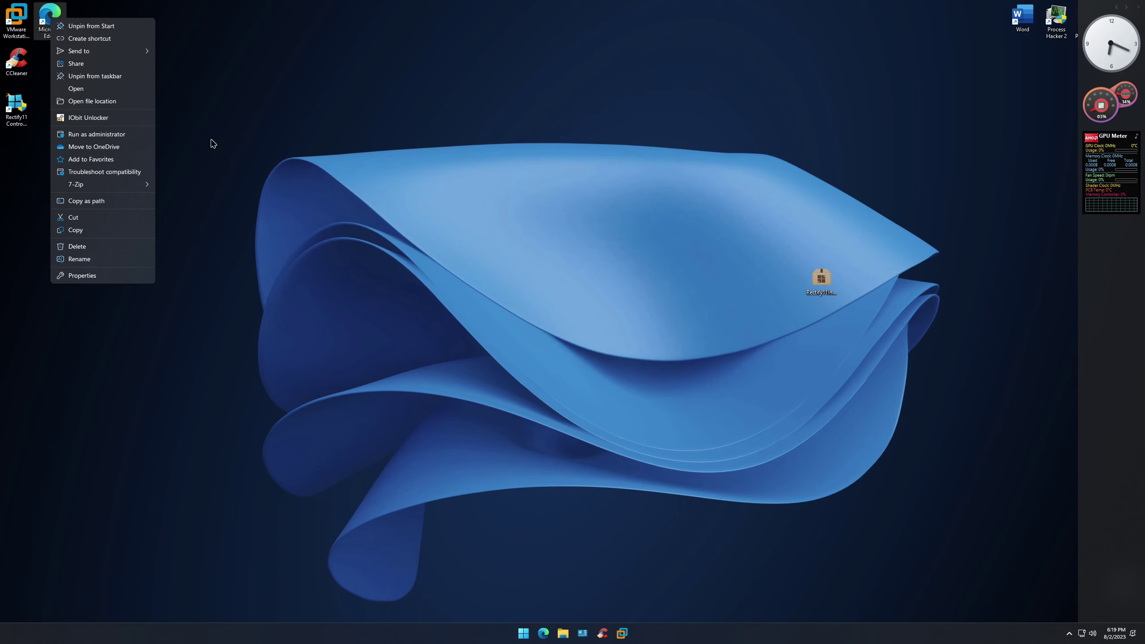
left_click(465, 212)
left_click(581, 633)
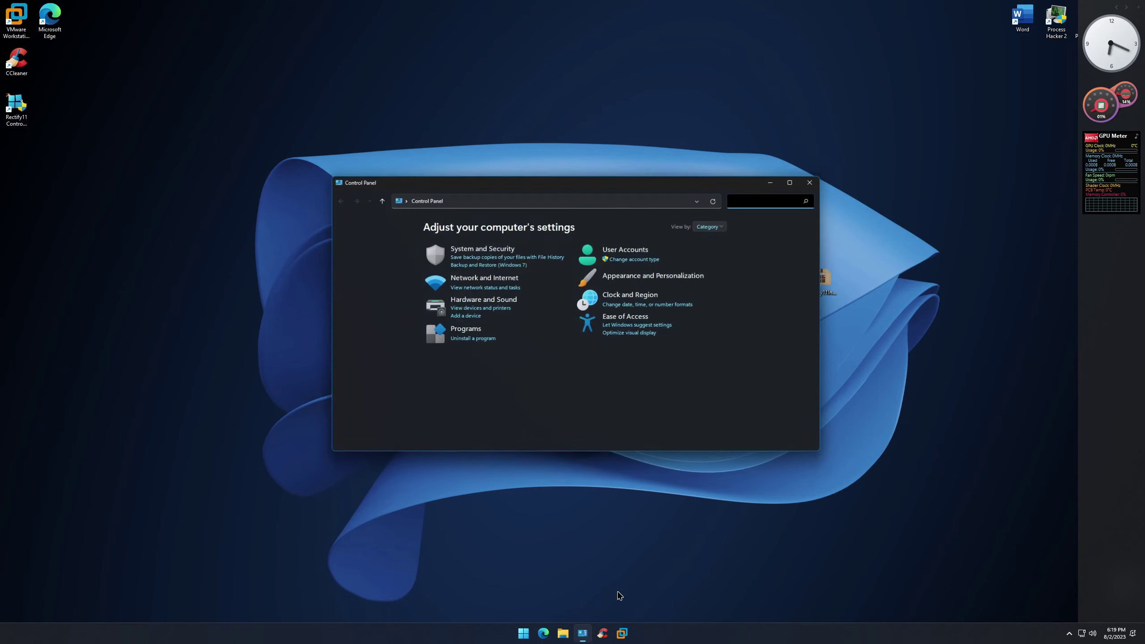
Step: View Control Panel's System and Security category, the system's About page and the User Accounts category, and close Control Panel
left_click(476, 250)
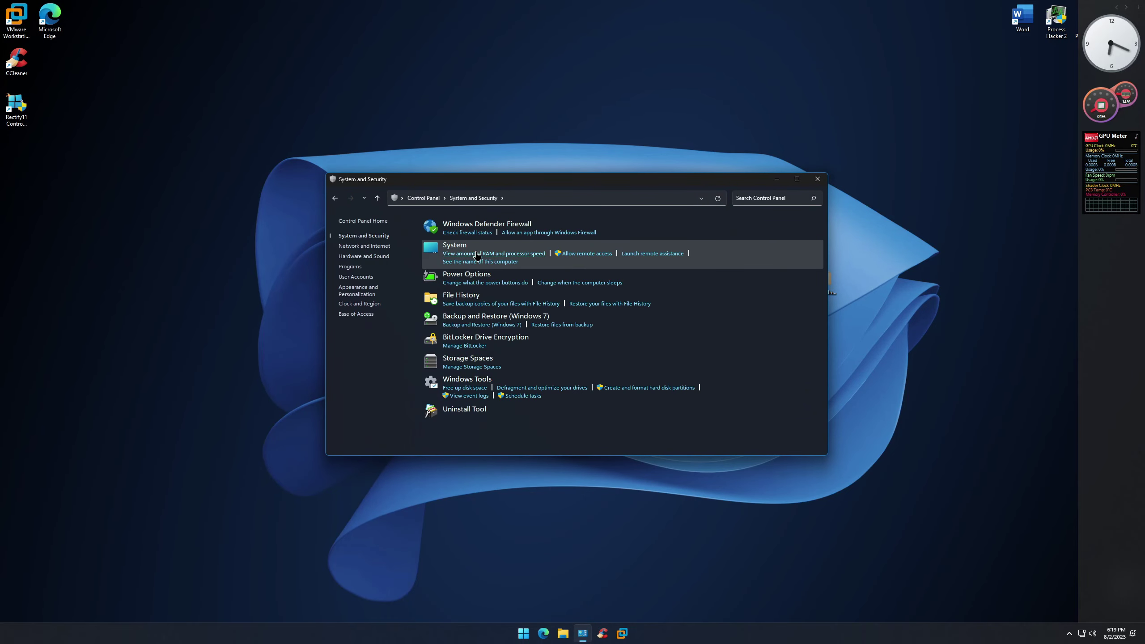
left_click(462, 249)
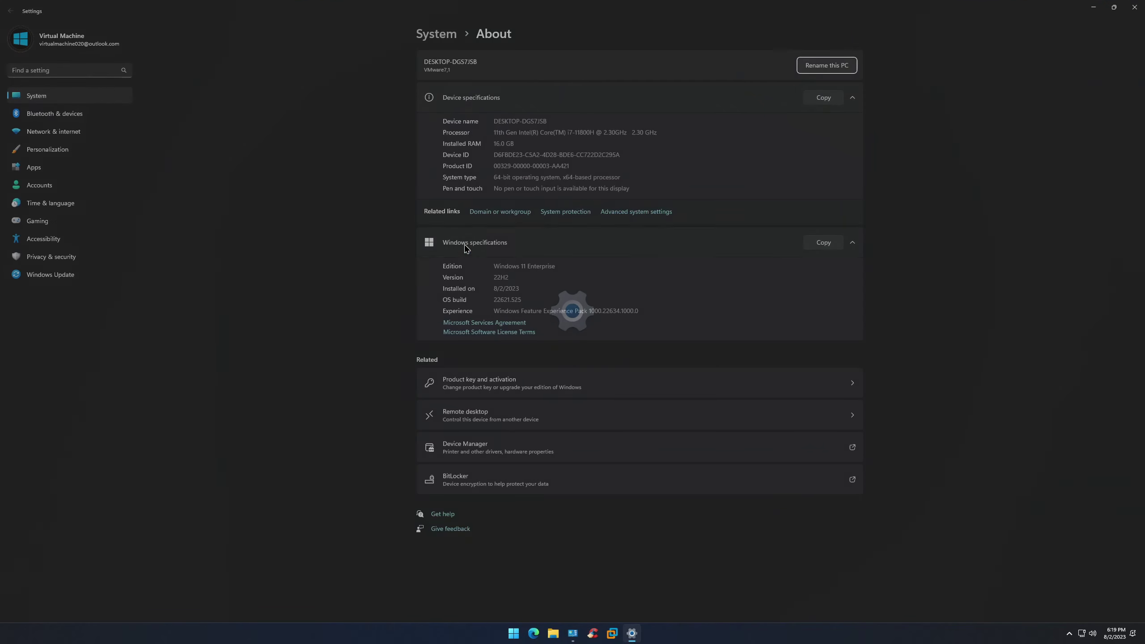
left_click(1133, 6)
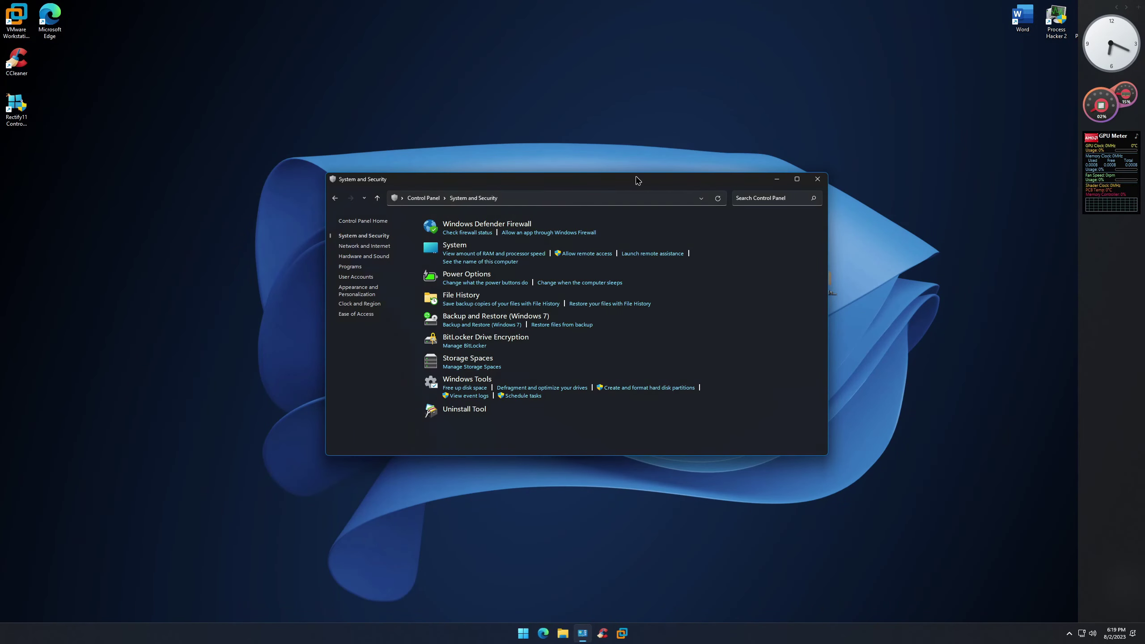
left_click(336, 201)
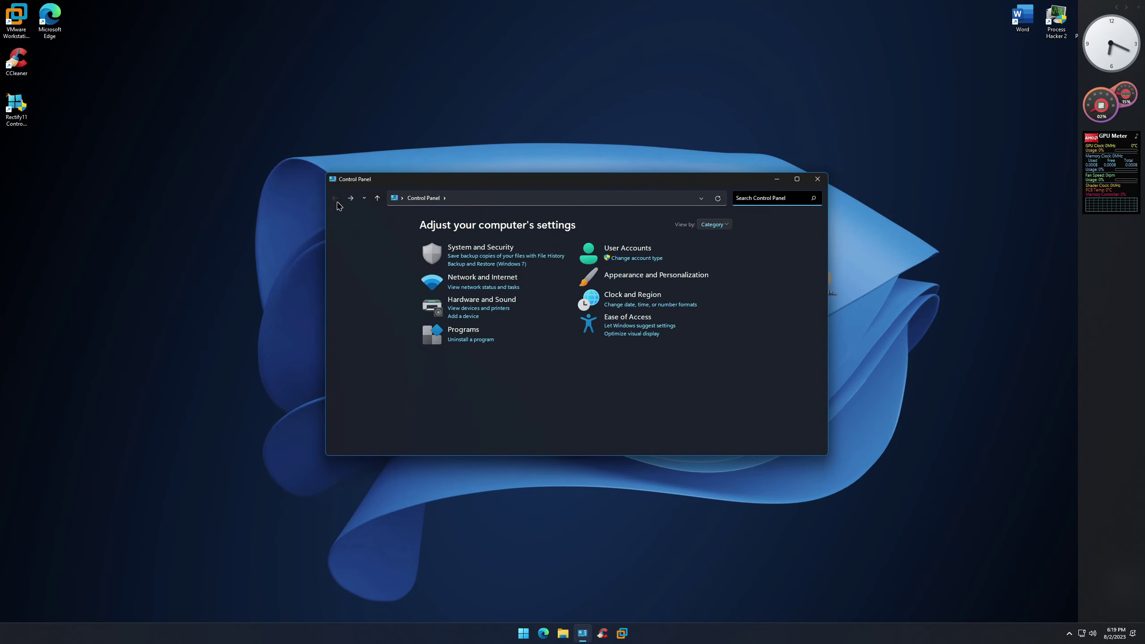
left_click(618, 252)
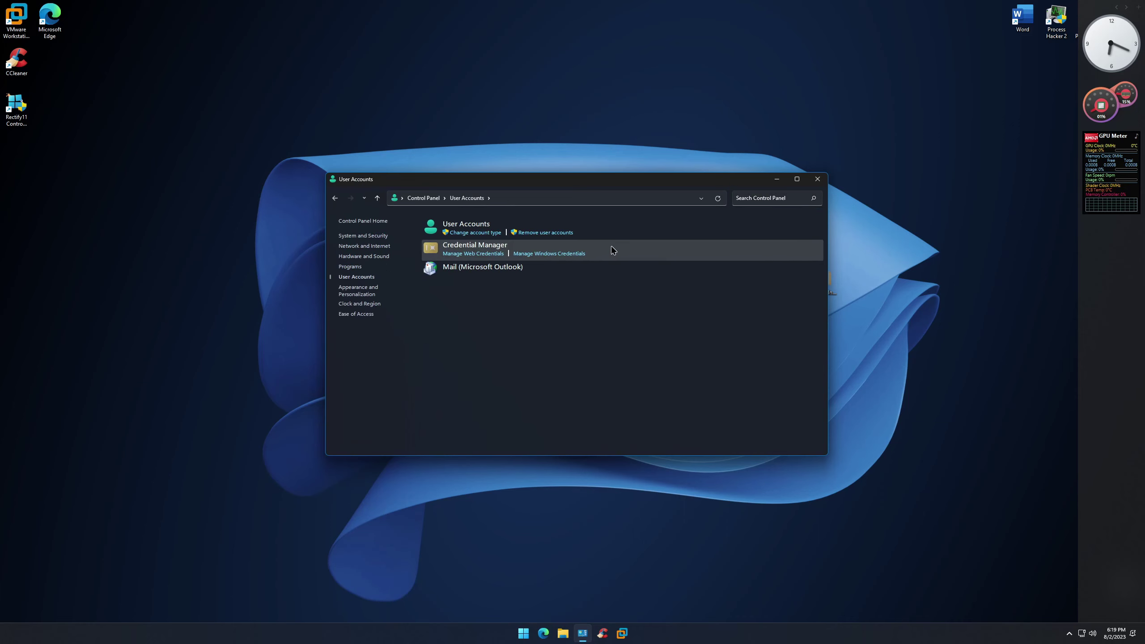
left_click(817, 180)
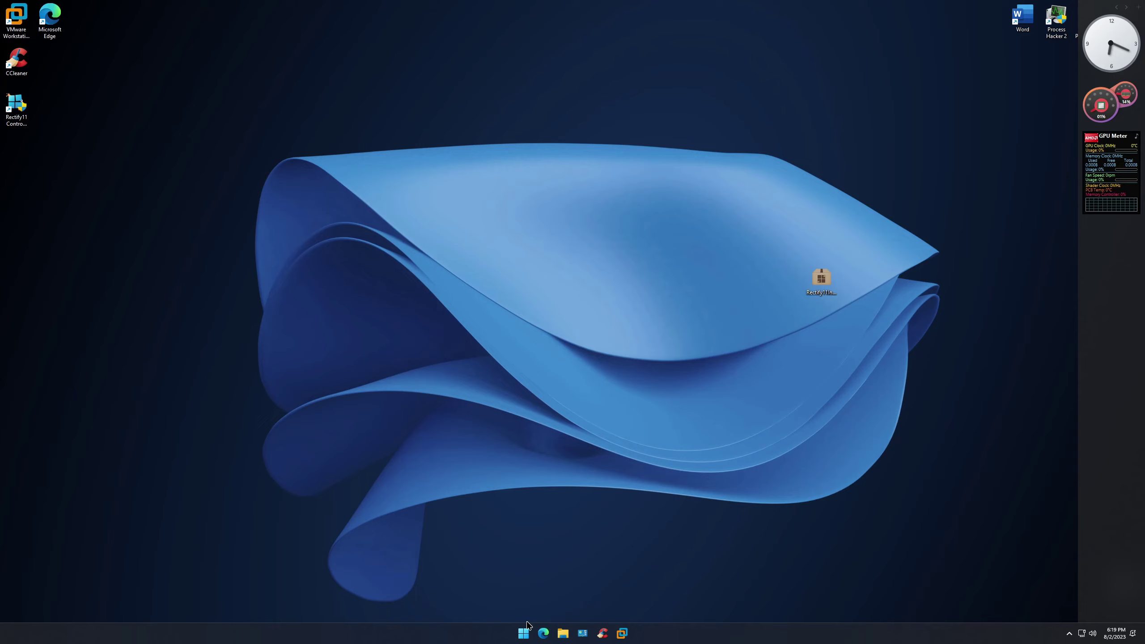
Step: Search for and open Notepad, inspect its file commands, and close it
left_click(523, 633)
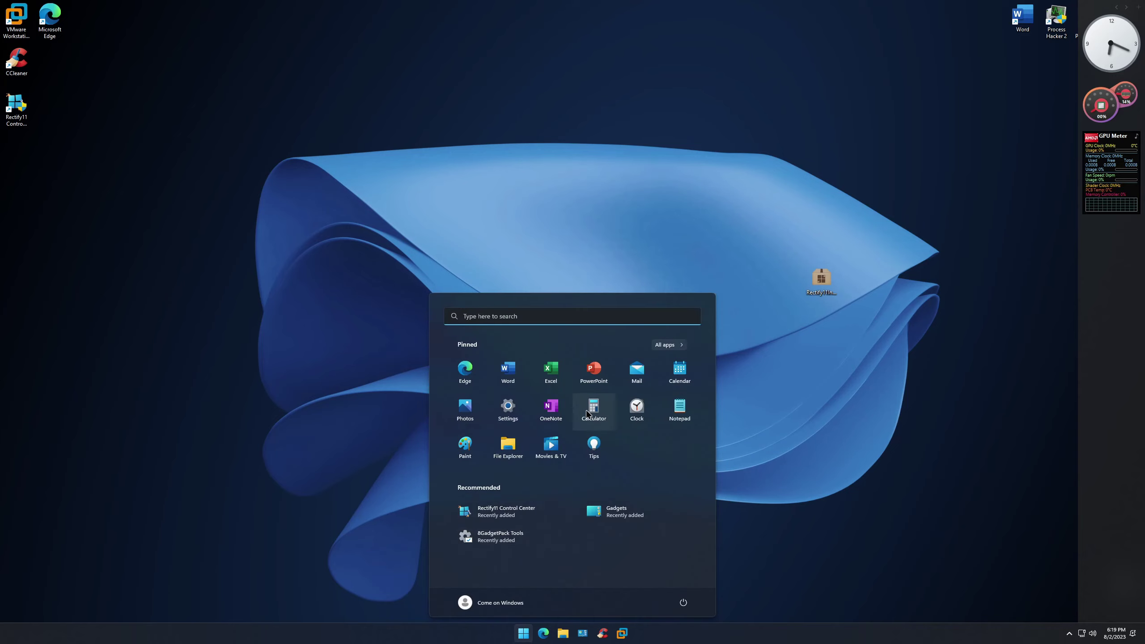
type("notepad")
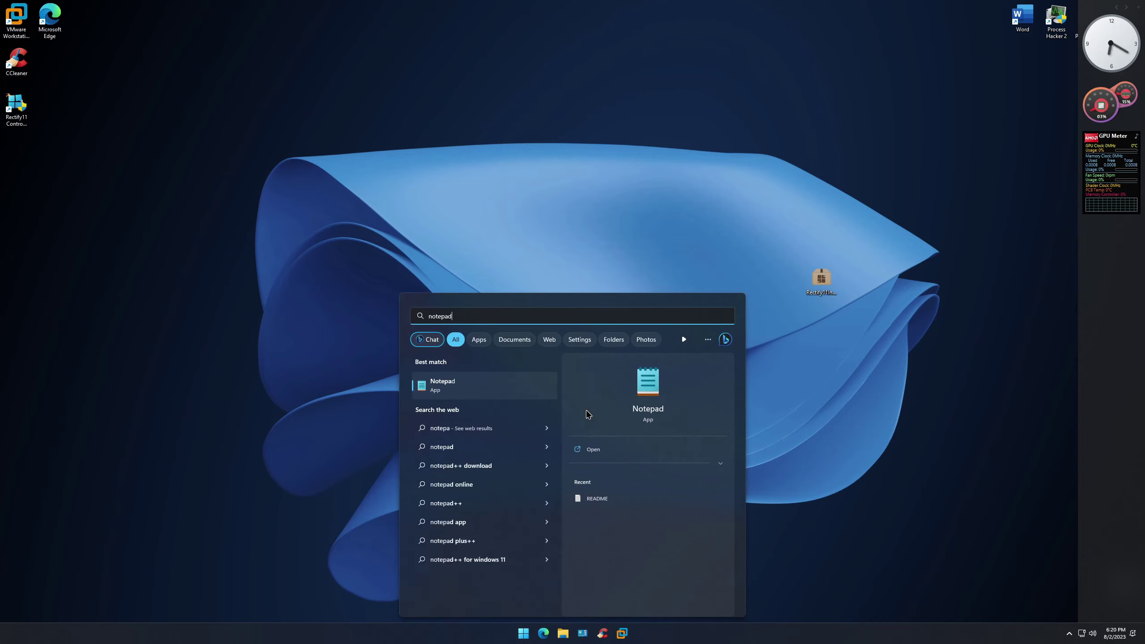
key("Return")
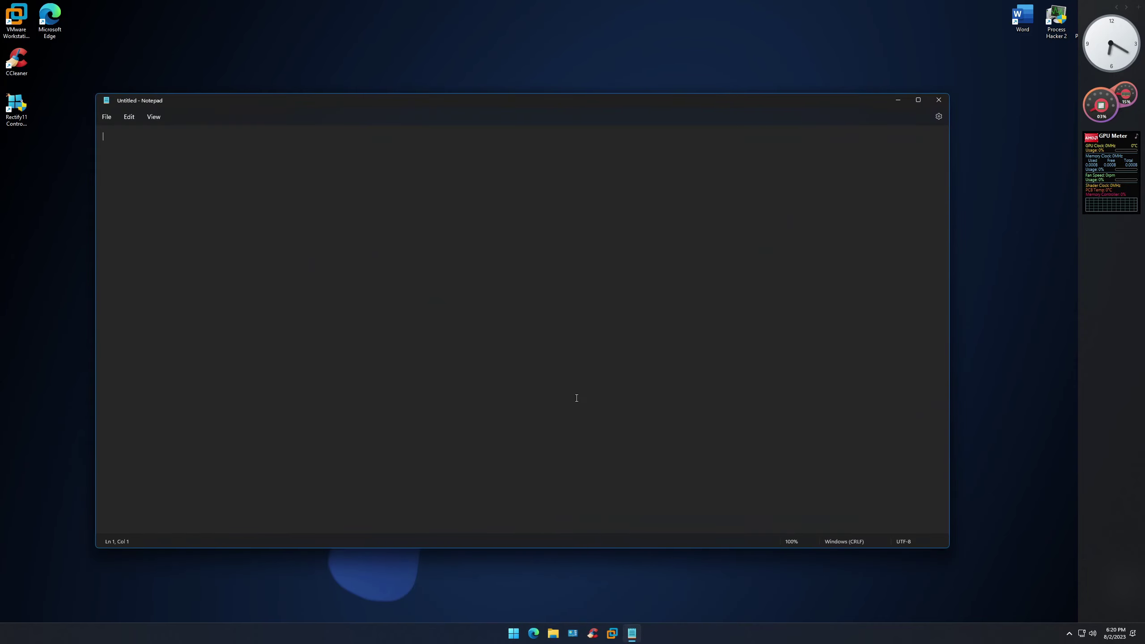
mouse_move(744, 105)
left_mouse_down()
mouse_move(683, 115)
mouse_move(753, 111)
left_mouse_up()
left_click(115, 123)
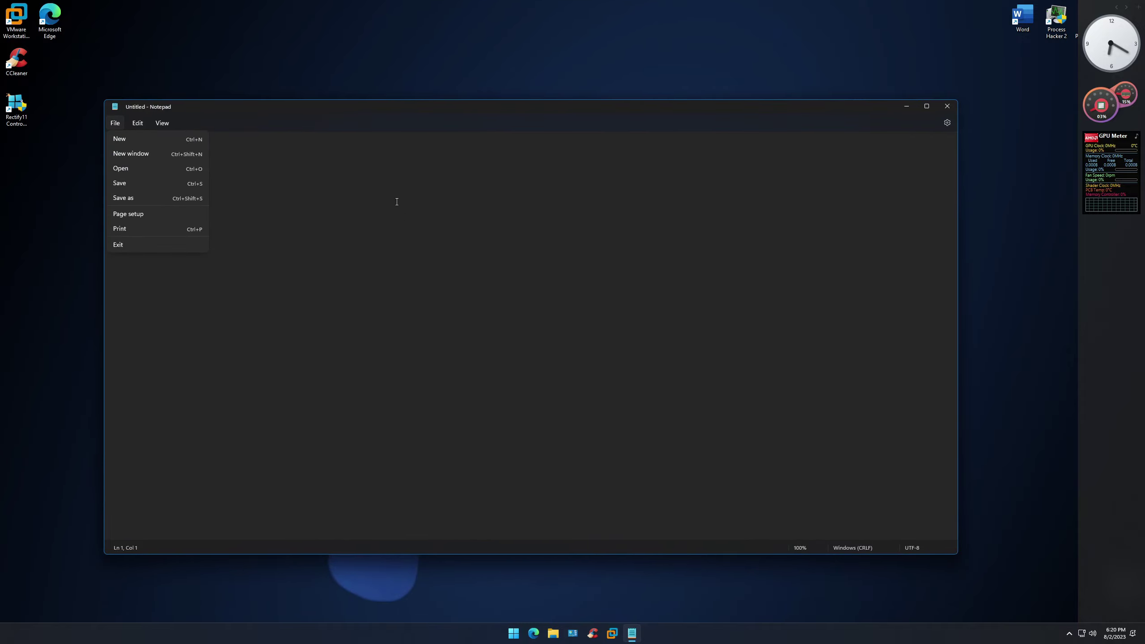
left_click(396, 196)
left_click(948, 107)
Step: Search for and open Paint, and look over its window and canvas
key("super")
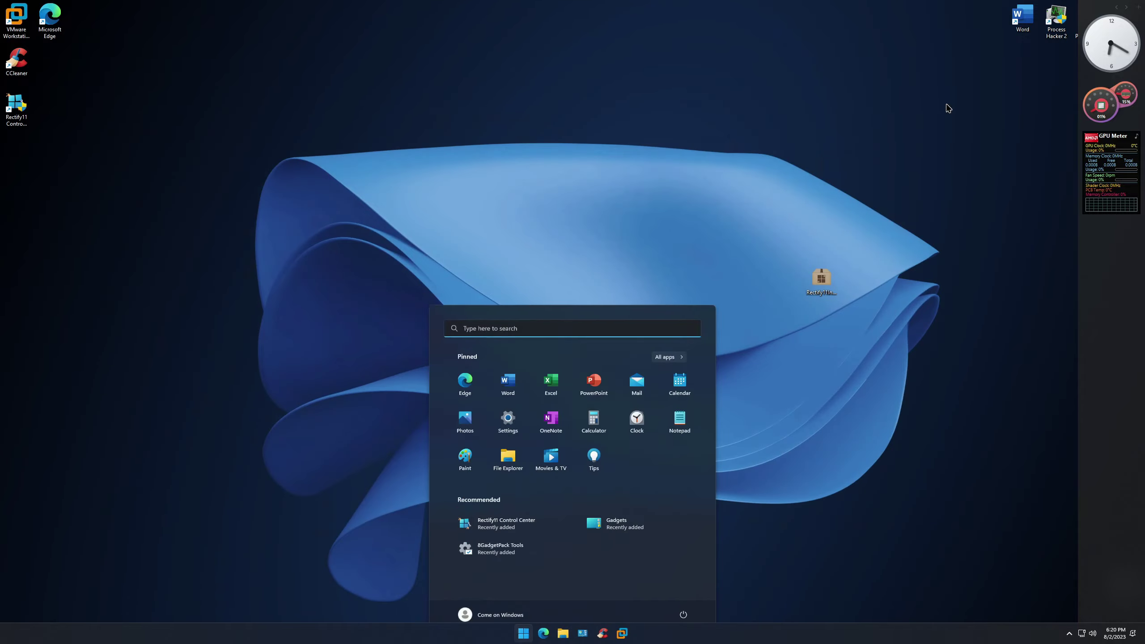
type("paint")
key("Return")
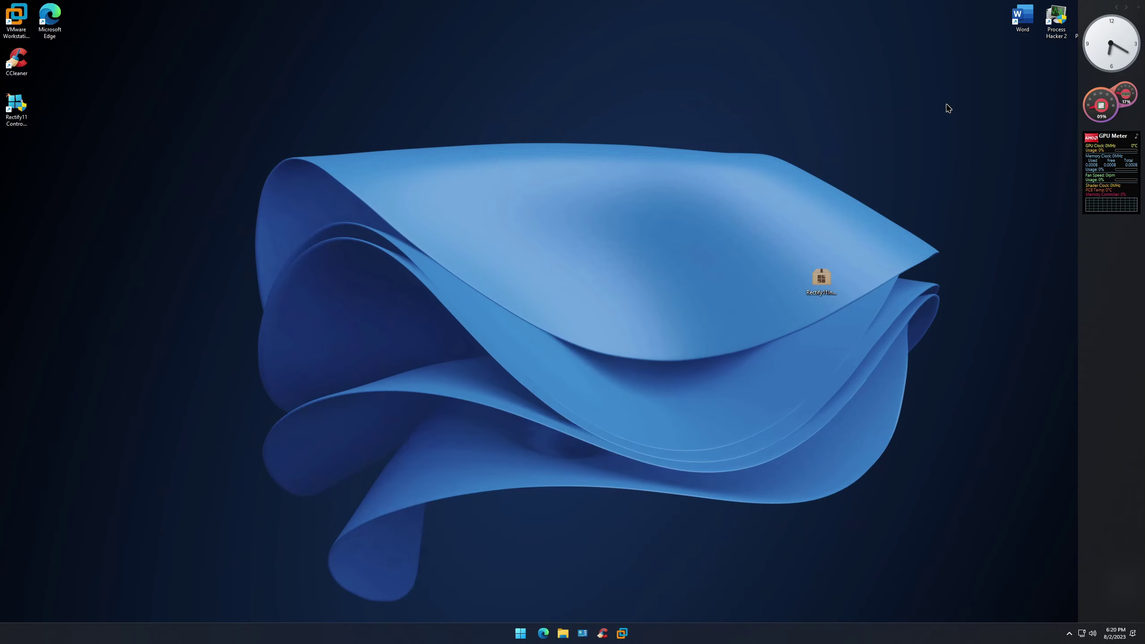
mouse_move(402, 76)
left_mouse_down()
mouse_move(342, 74)
mouse_move(375, 70)
left_mouse_up()
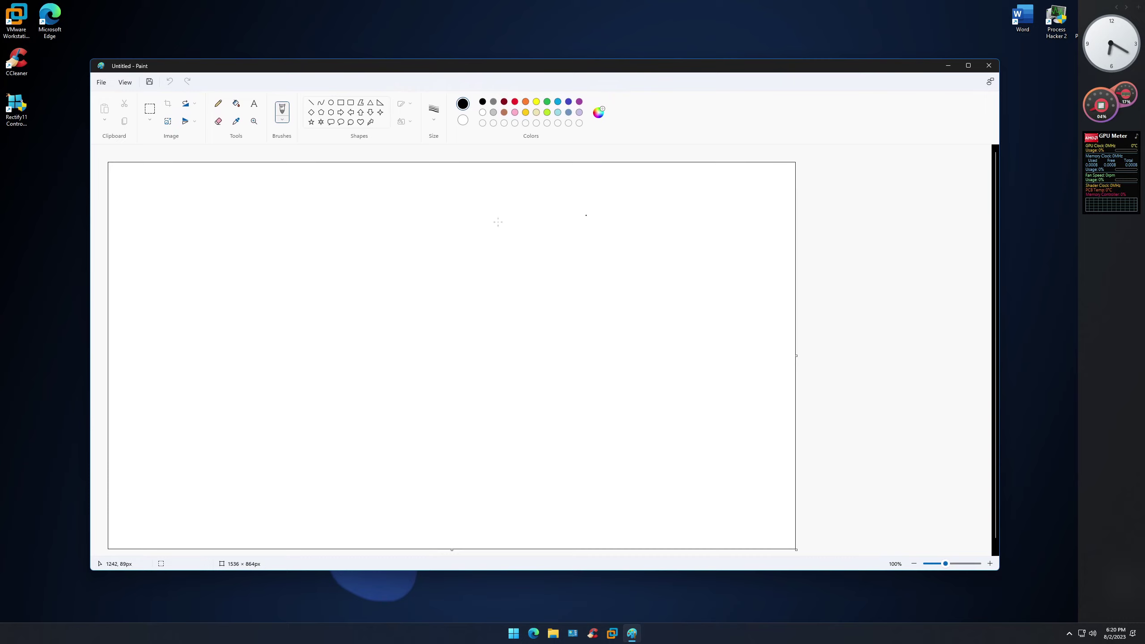
scroll(857, 227, "down", 1)
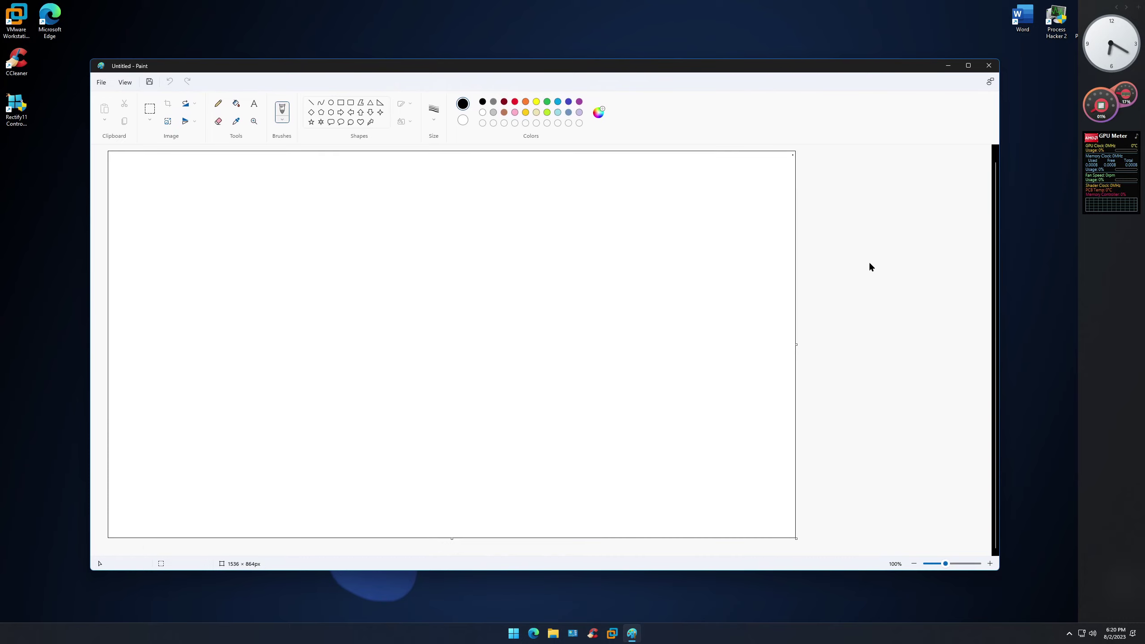
scroll(871, 267, "up", 1)
Step: Check the About Paint information and the view options, and close Paint without saving
left_click(101, 82)
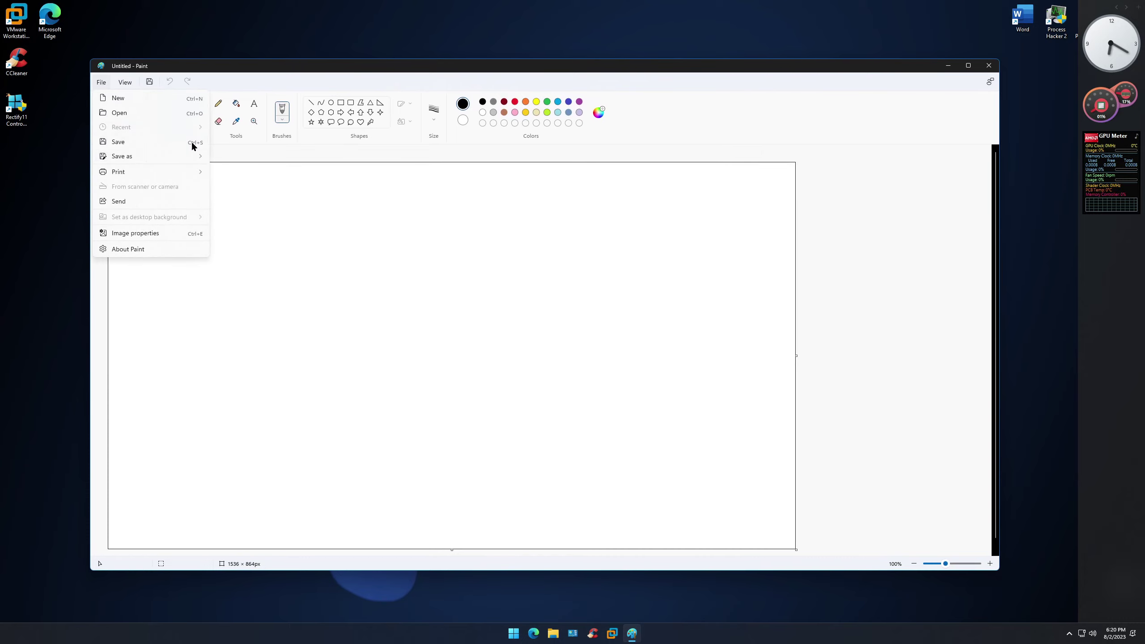
left_click(181, 251)
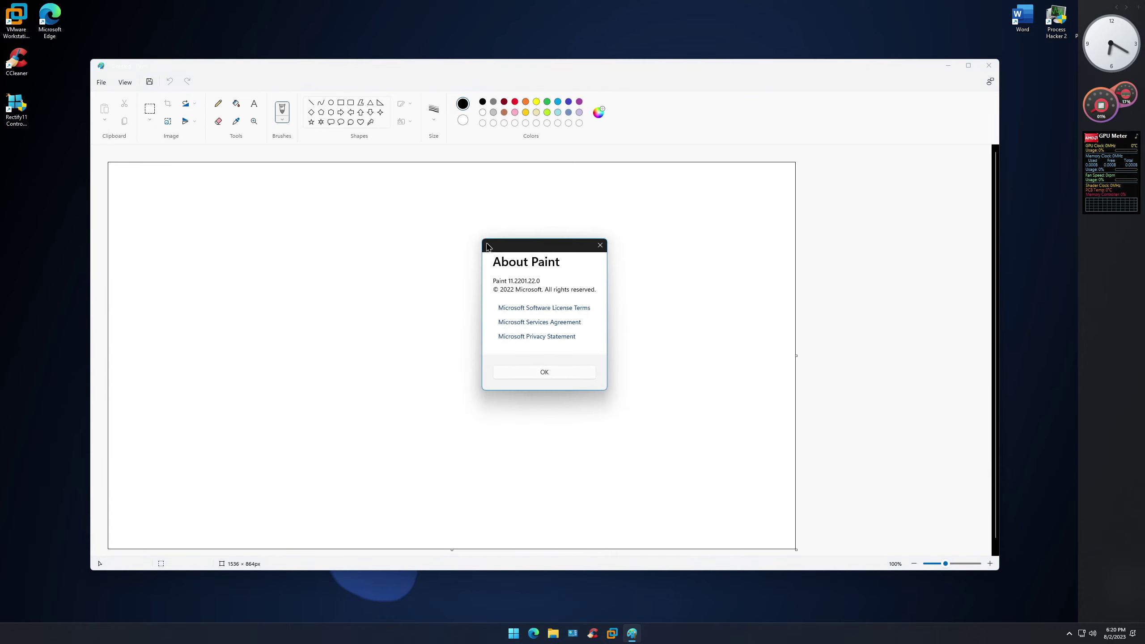
left_click(600, 245)
left_click(126, 82)
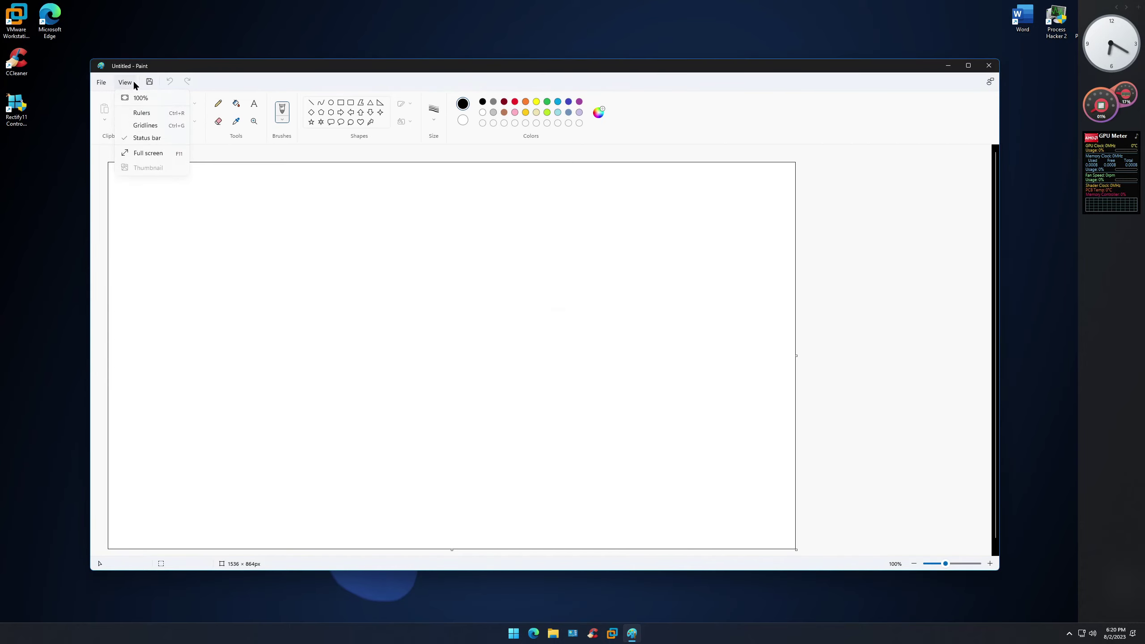
left_click(202, 212)
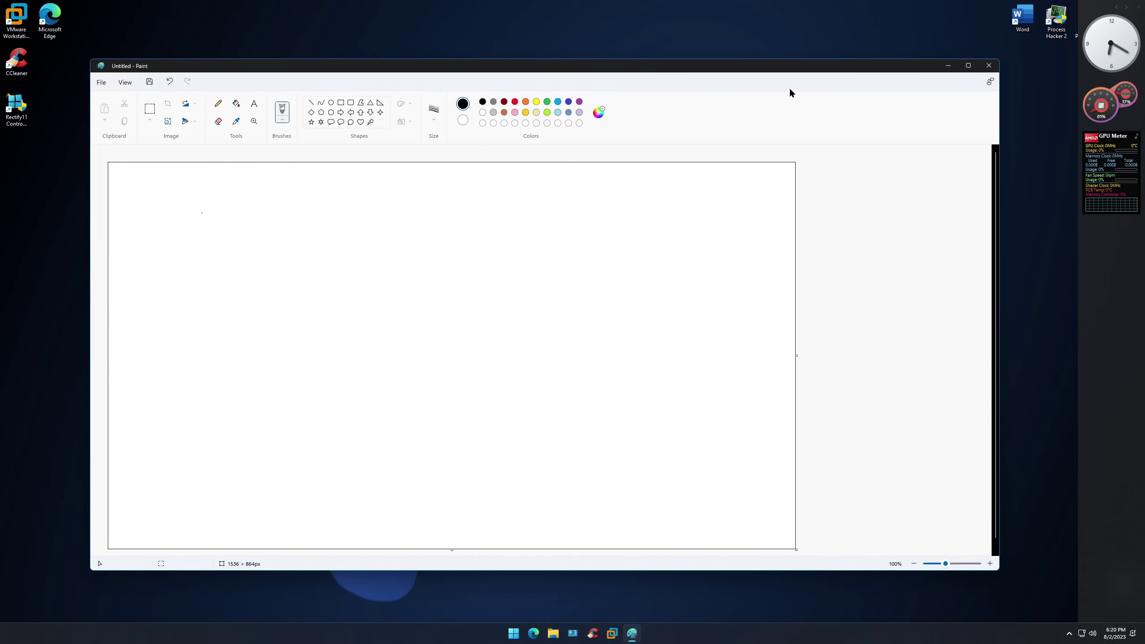
left_click(989, 66)
left_click(549, 337)
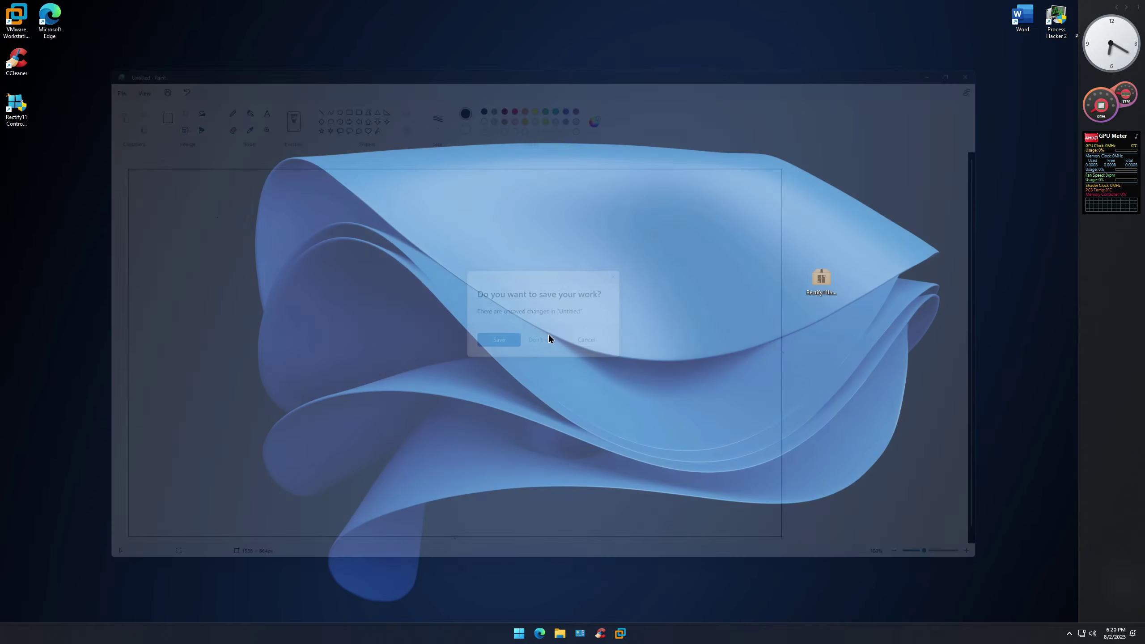
Step: View the Themes page of the desktop's personalization settings and close Settings
right_click(523, 332)
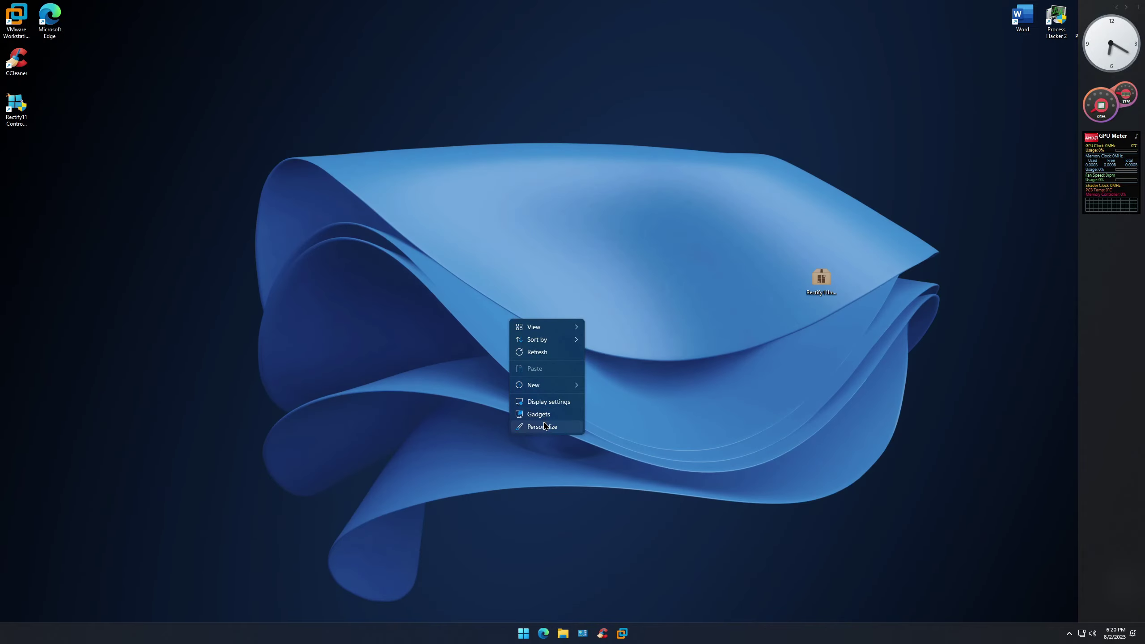
left_click(544, 425)
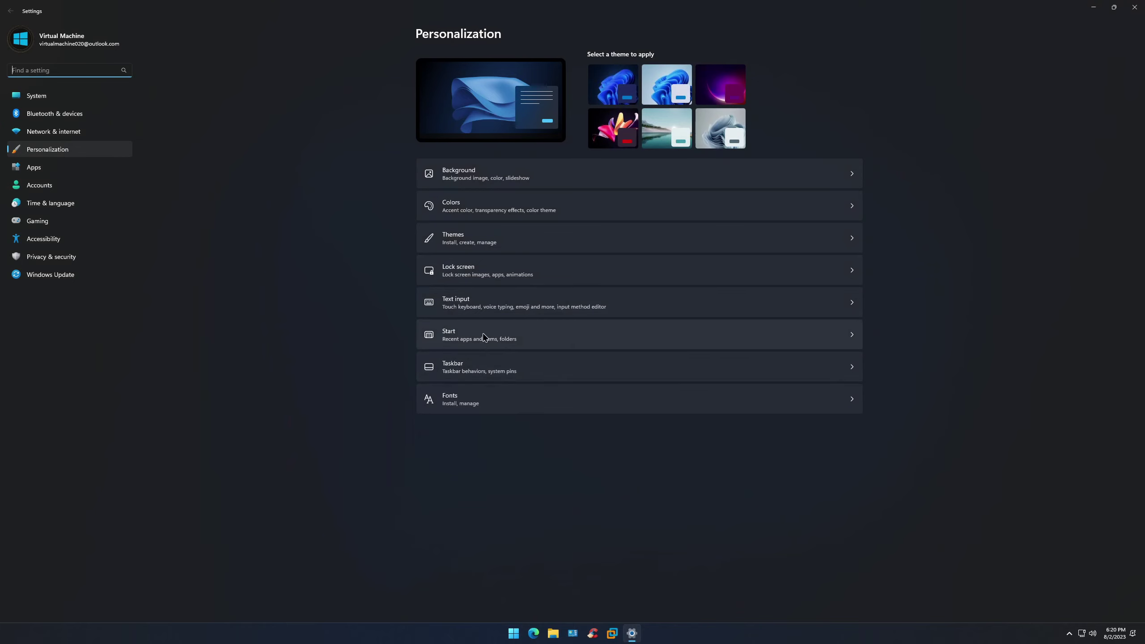
left_click(528, 246)
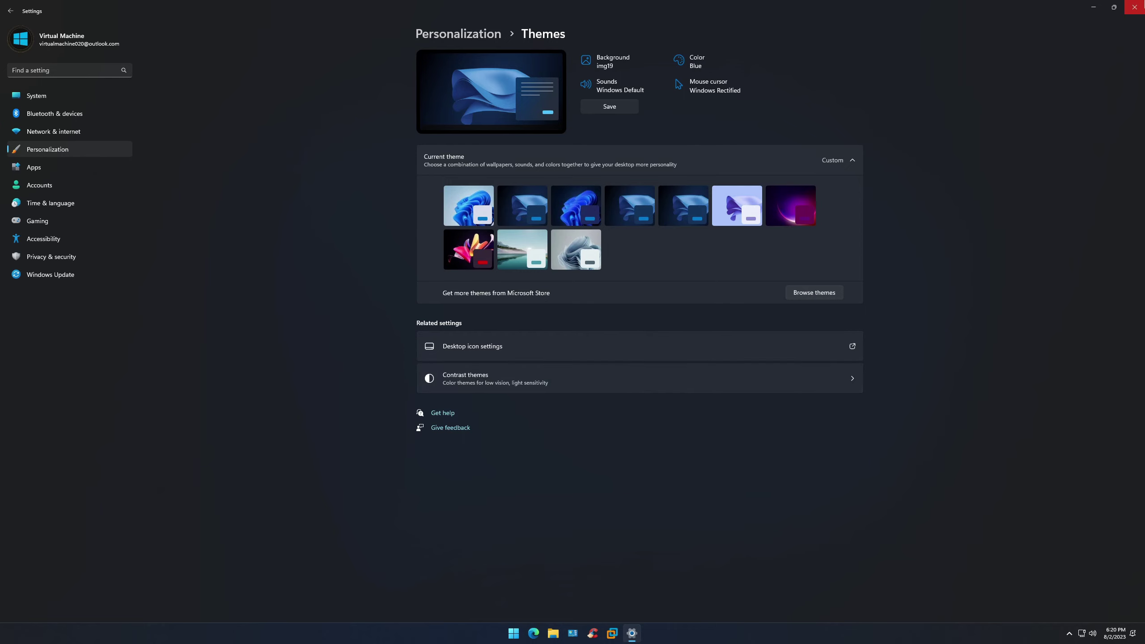
left_click(1135, 8)
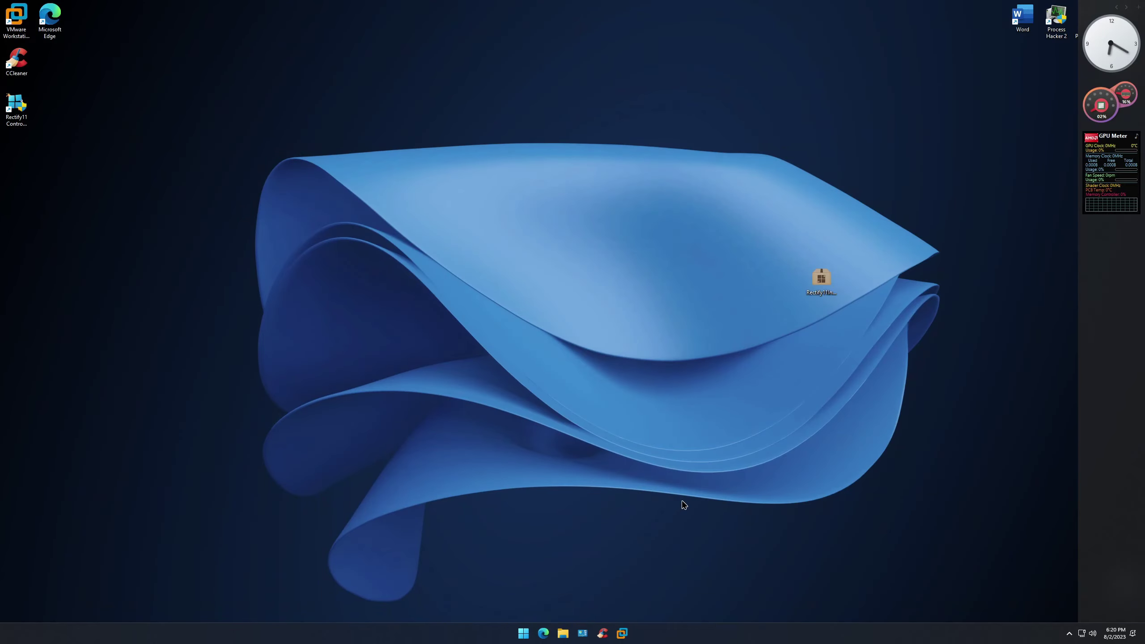
Step: Search for and open WordPad, and move its window toward the middle of the desktop
key("super")
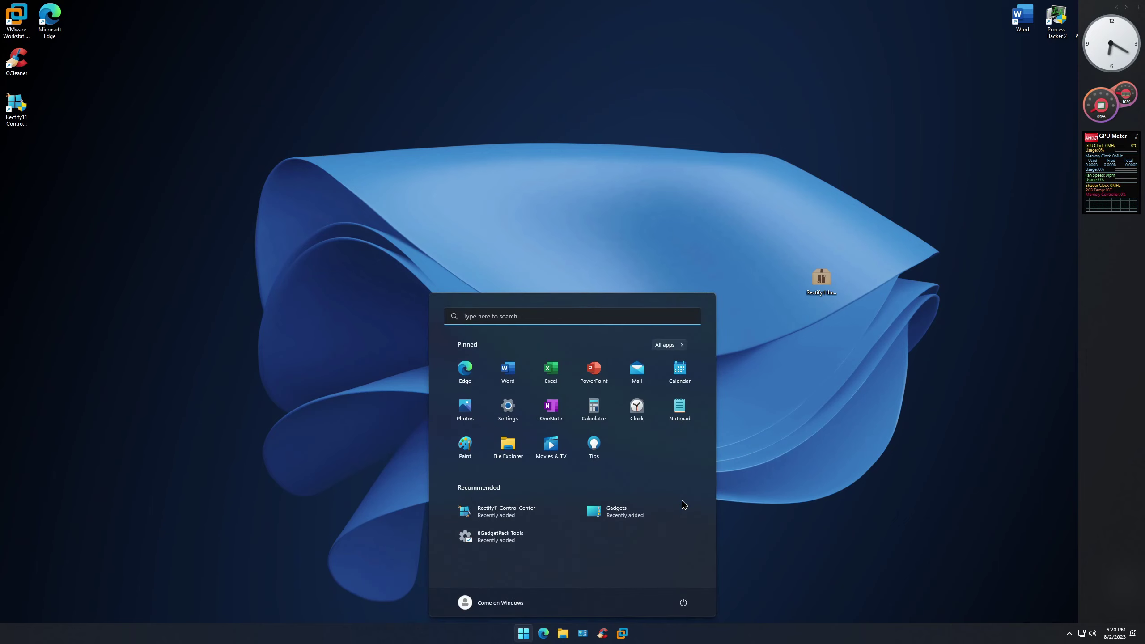
type("wordpad")
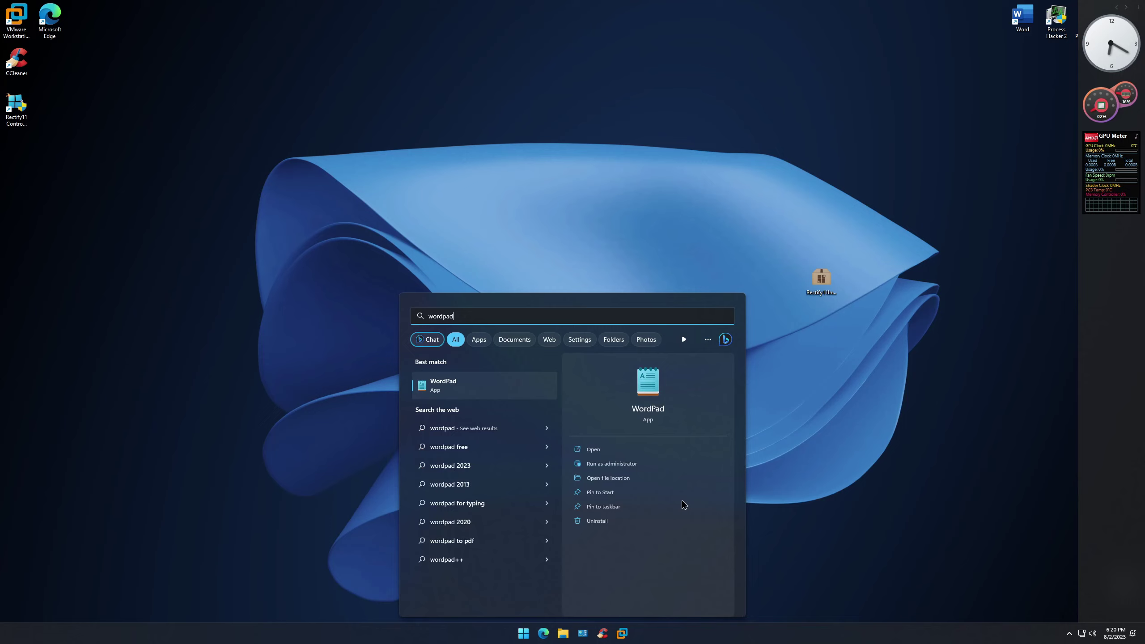
key("Return")
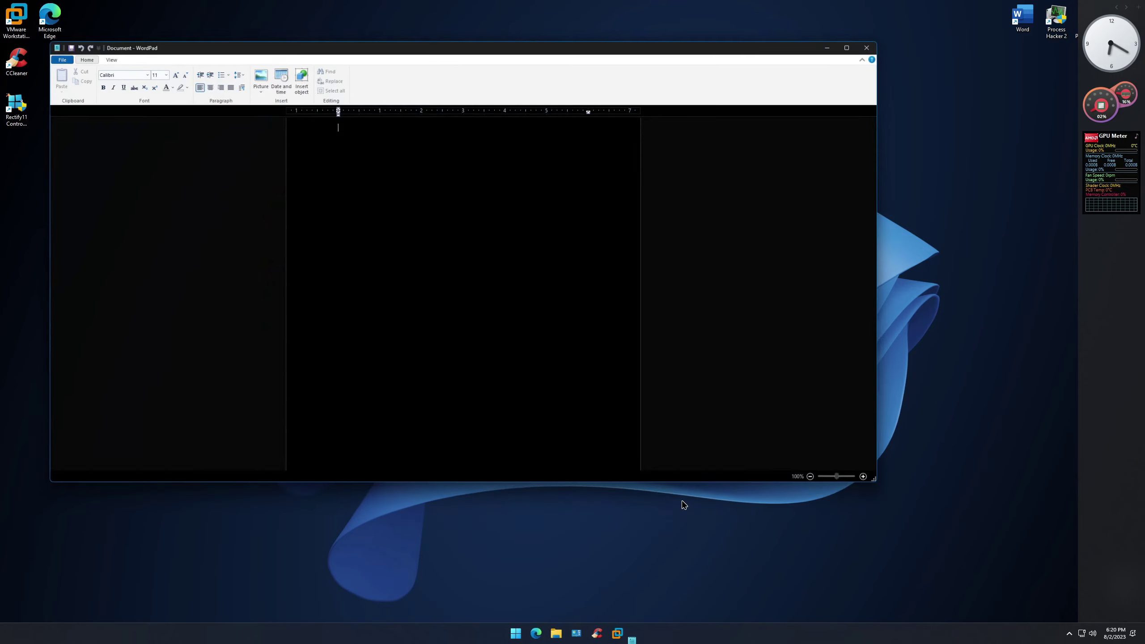
left_click_drag(259, 44, 382, 88)
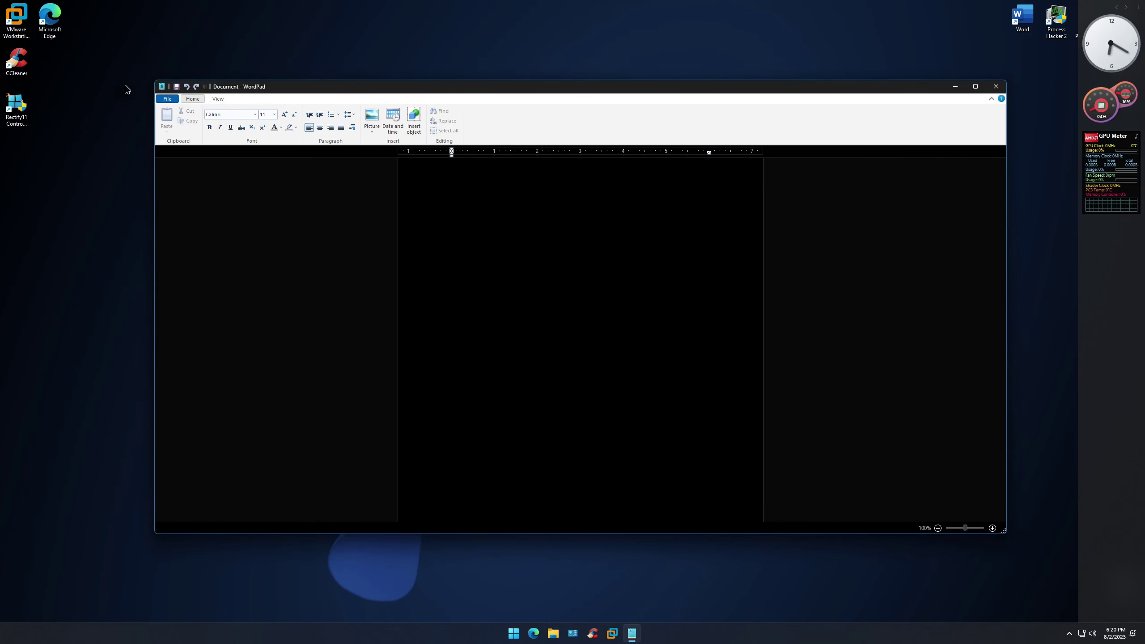
Step: Look over WordPad's file commands, and view and dismiss the About WordPad information
left_click(171, 100)
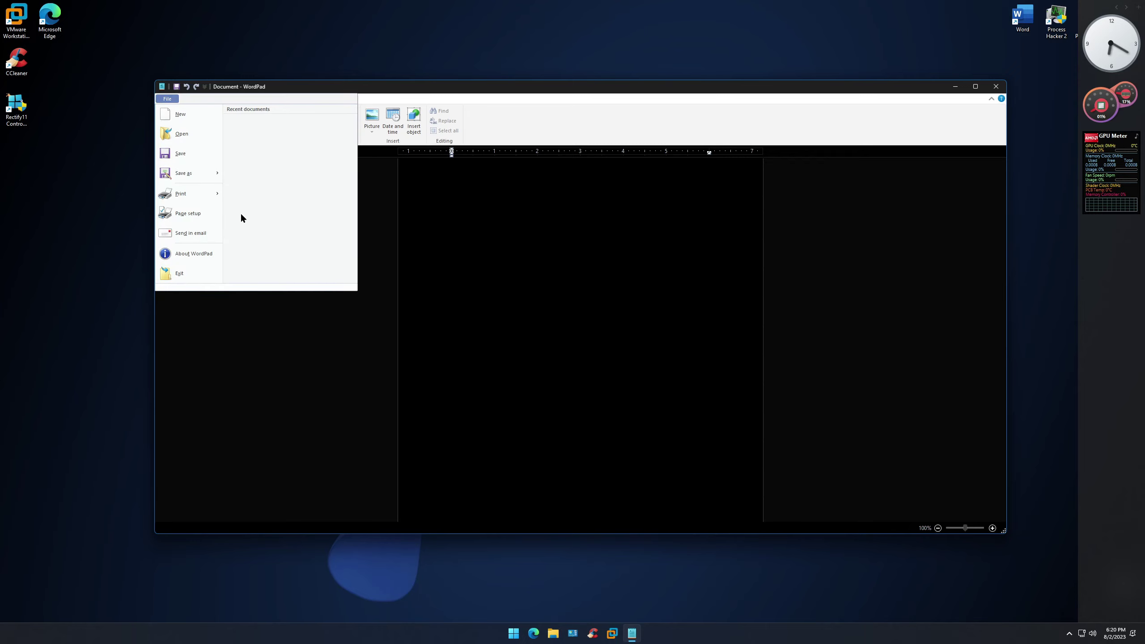
left_click(189, 254)
left_click_drag(587, 221, 557, 204)
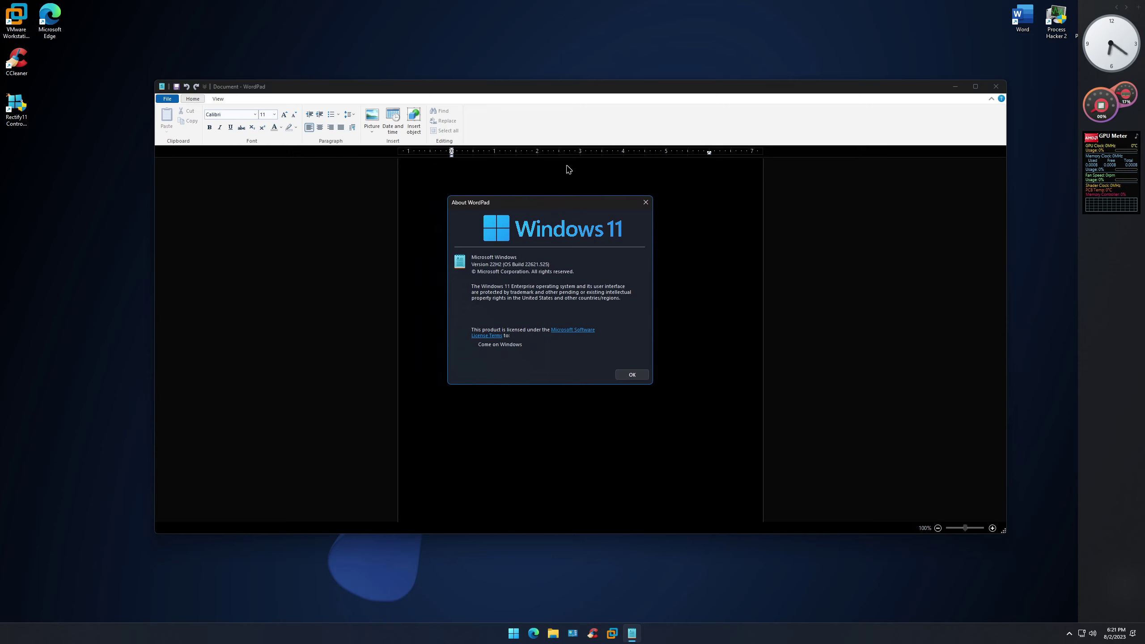
left_click(633, 375)
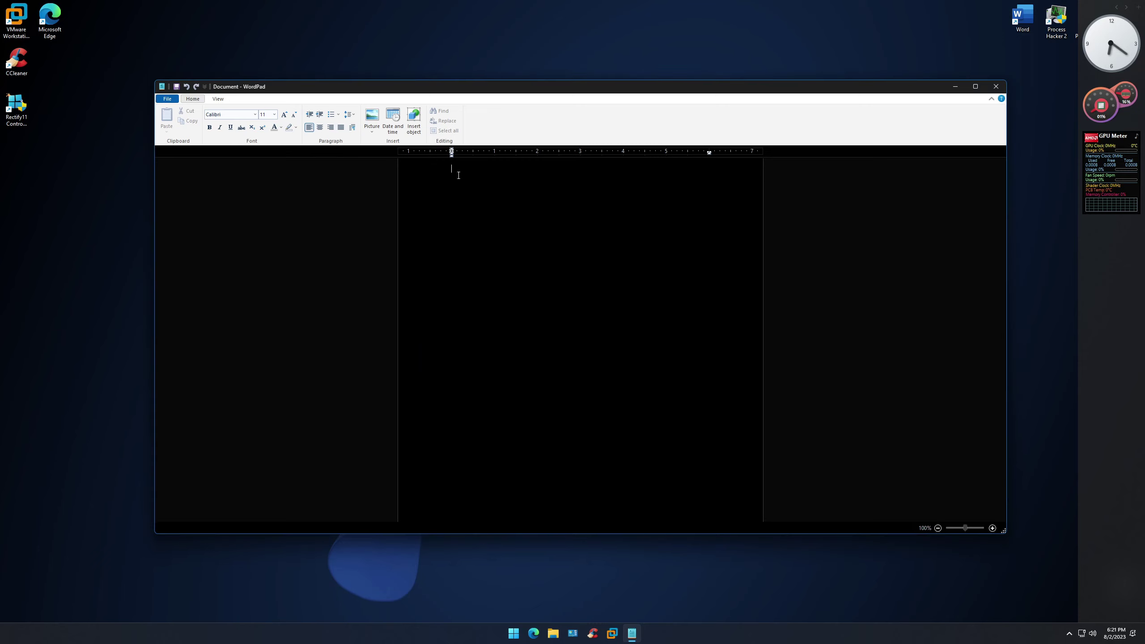
Step: Enter "hi! this is a test" in the WordPad document and close WordPad without saving
type("hi! this is a test")
left_click(996, 86)
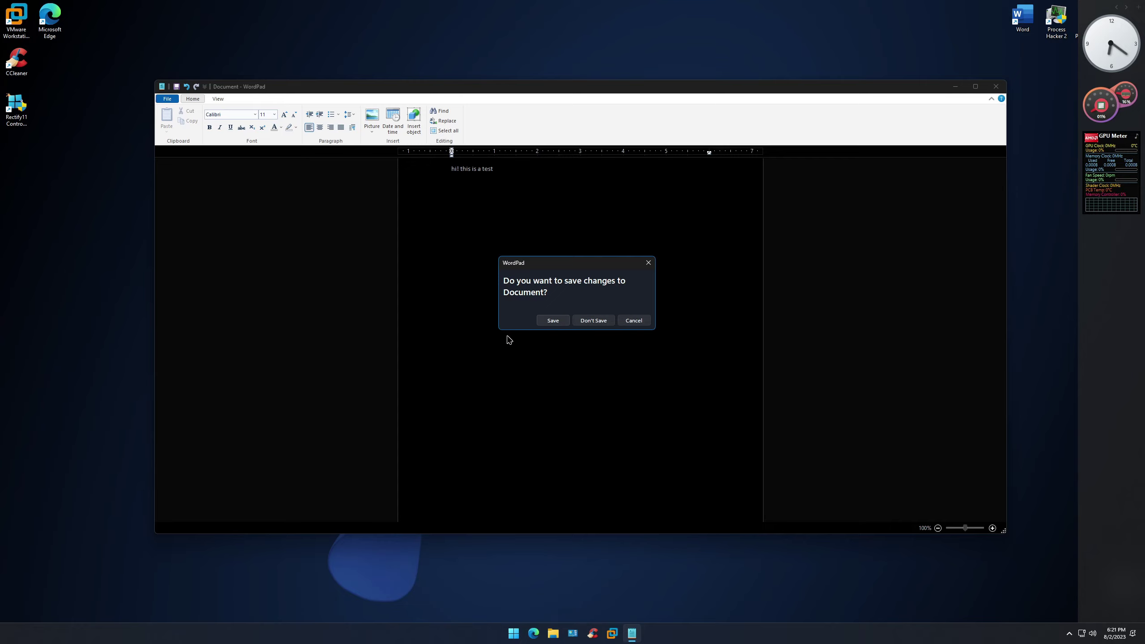
left_click(593, 321)
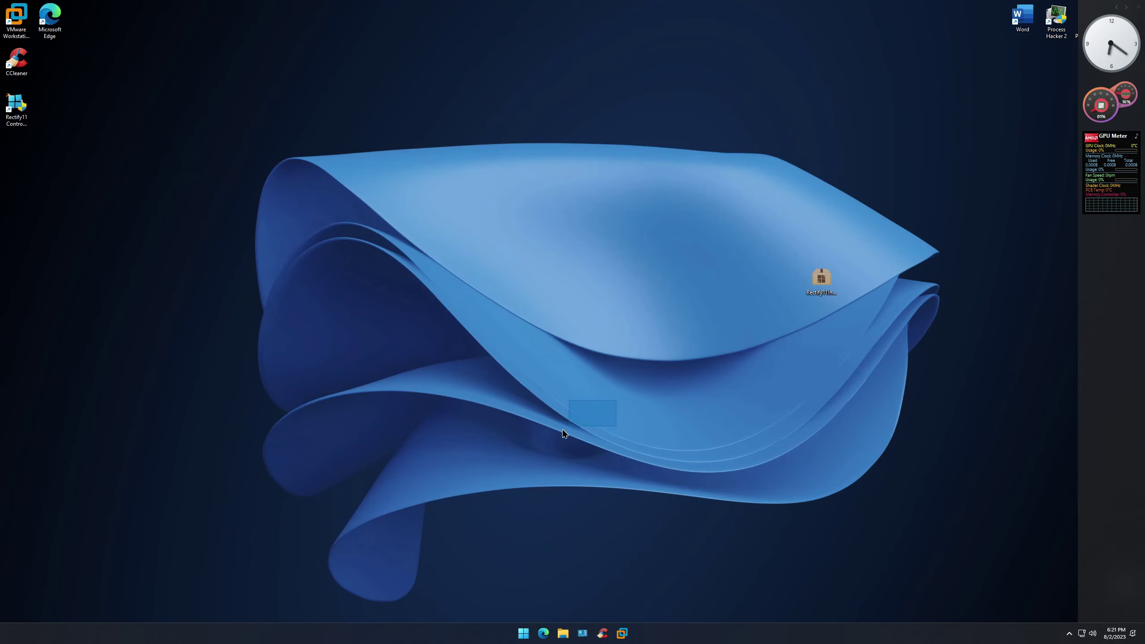
Step: View the About Windows information using the Run command, and dismiss it
key("super+r")
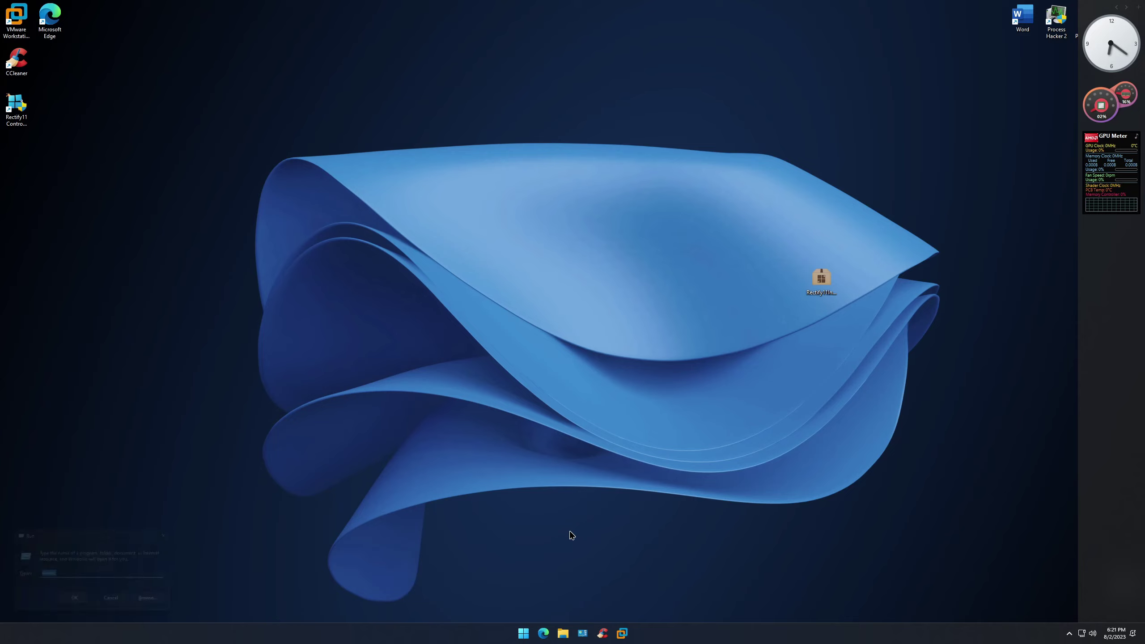
key("Return")
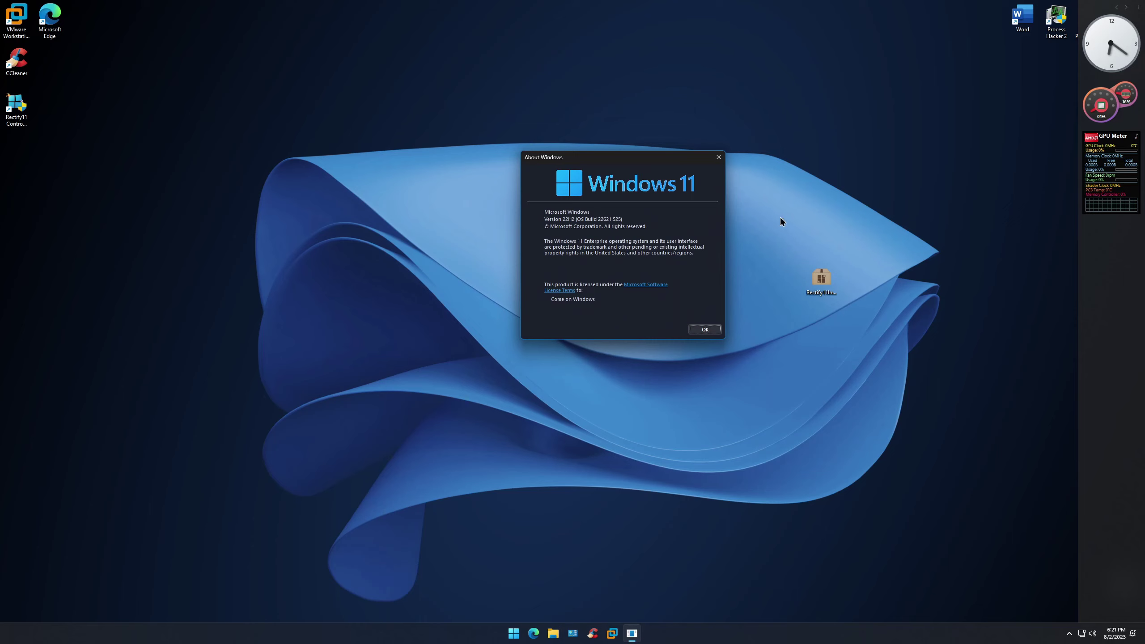
left_click(700, 329)
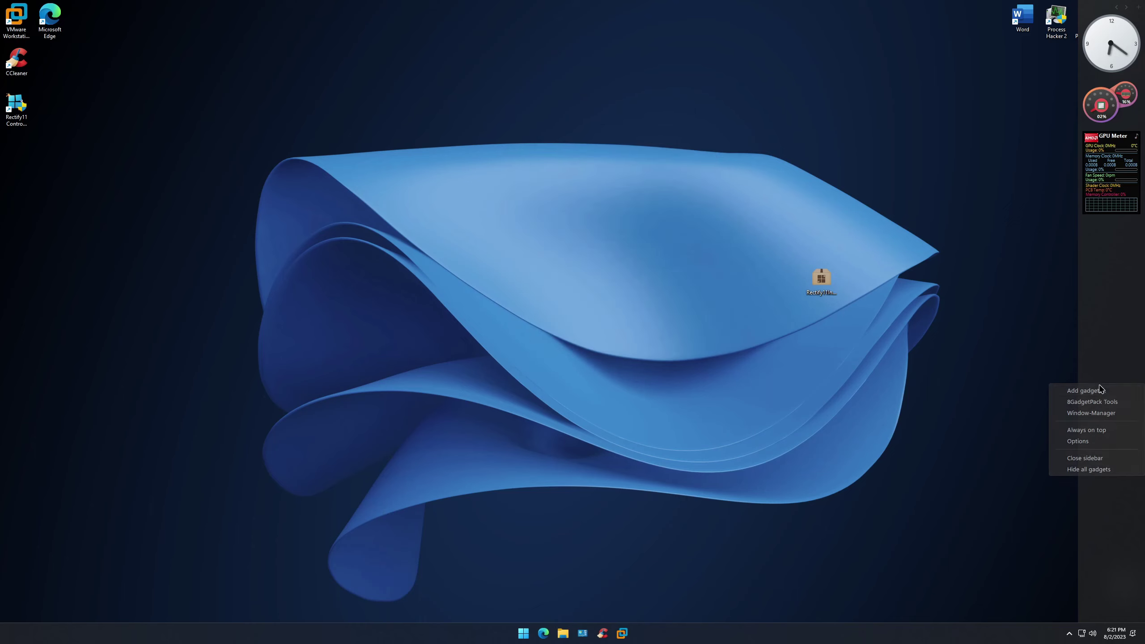
Step: Close the desktop gadget sidebar, leaving the gadgets on the desktop
right_click(1096, 382)
left_click(1102, 457)
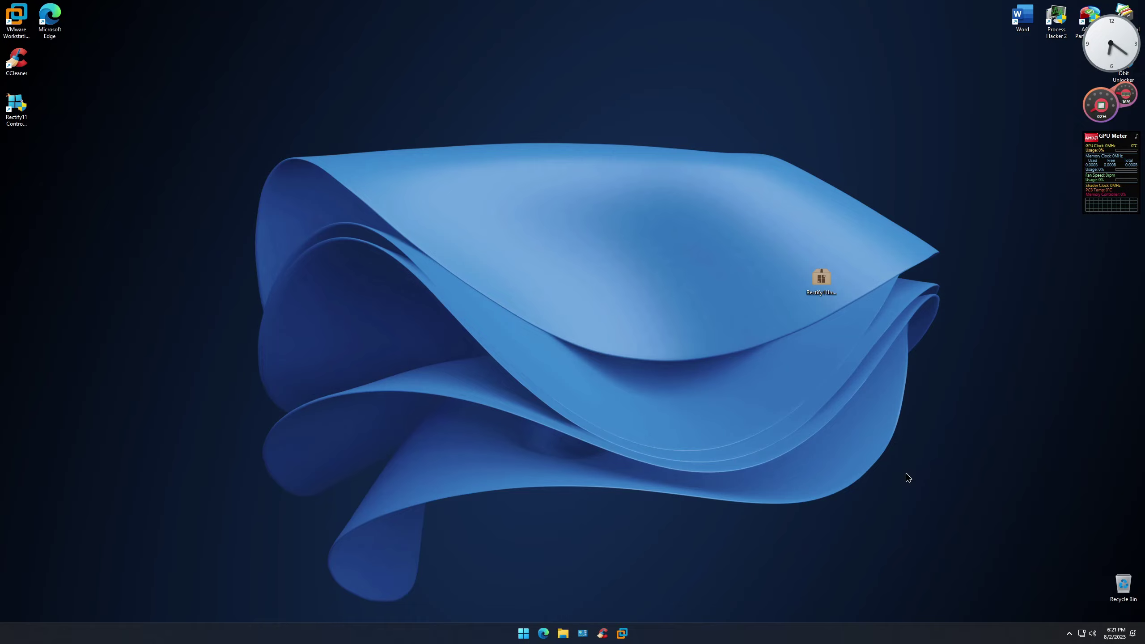
Step: Inspect the taskbar's context options, and view and close the System page of Settings
right_click(698, 635)
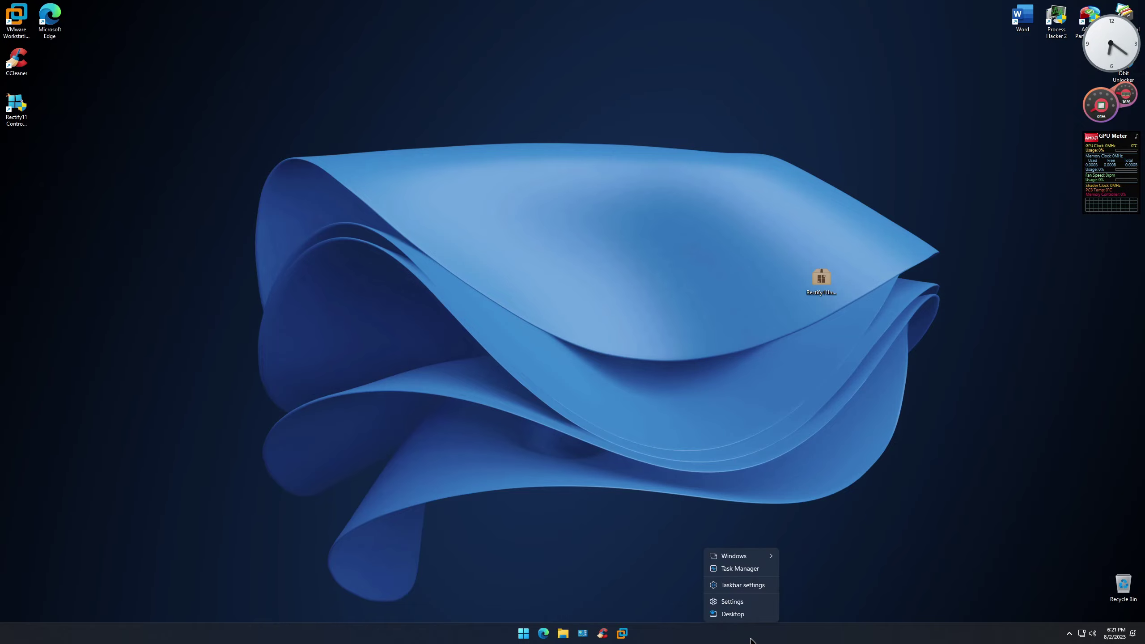
left_click(734, 614)
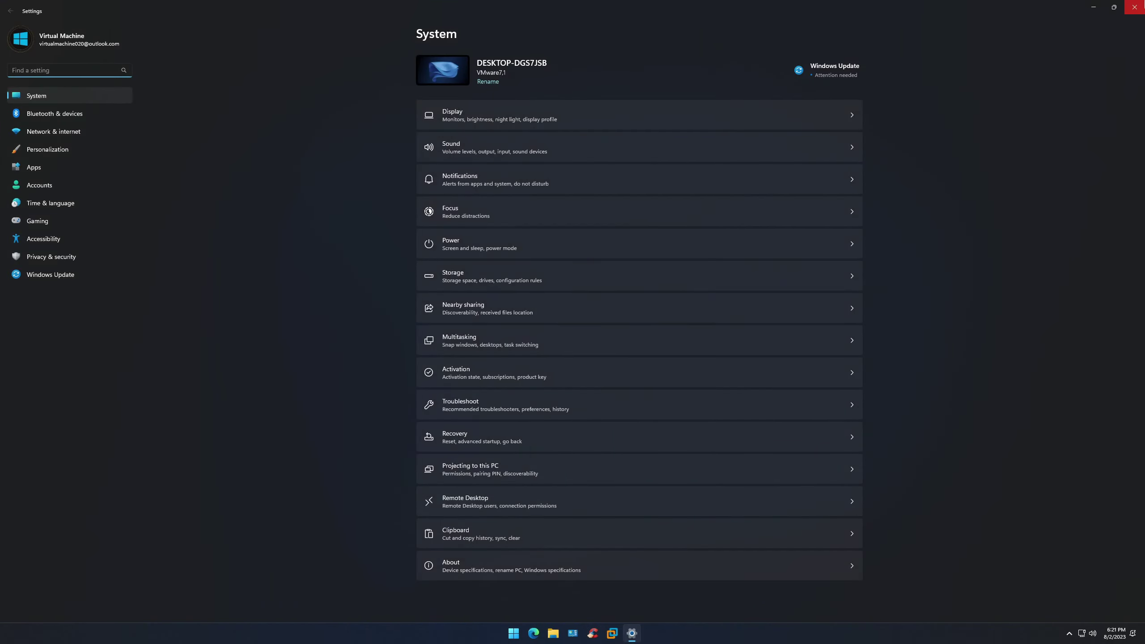
key("alt+F4")
right_click(755, 631)
left_click(760, 616)
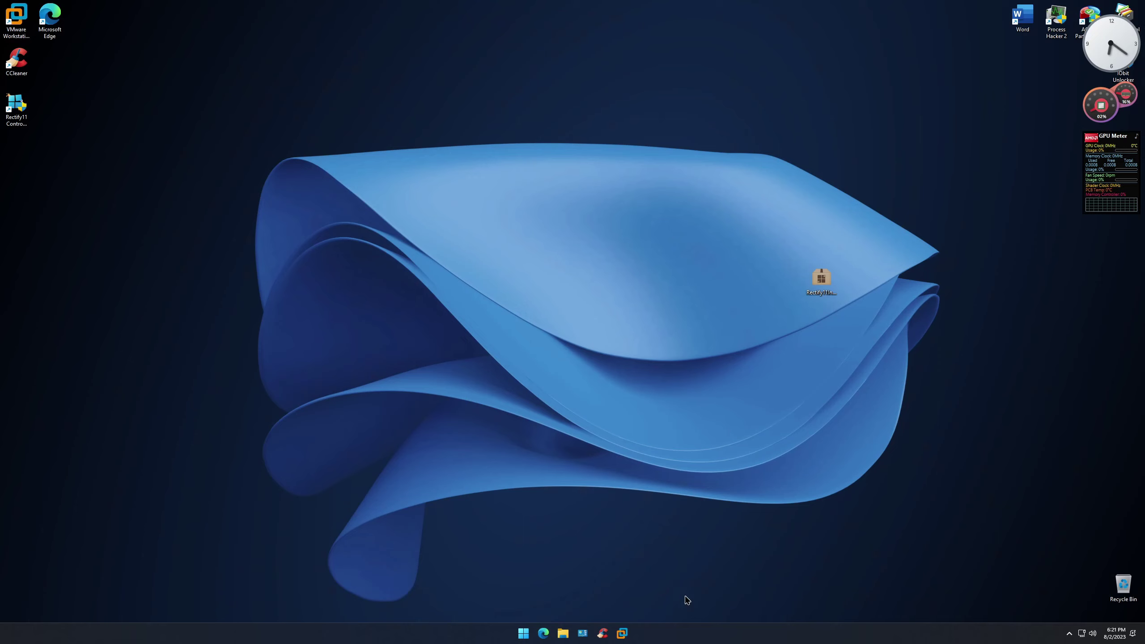
right_click(695, 642)
left_click(737, 471)
Step: Browse the full list of installed apps in the Start menu
left_click(523, 633)
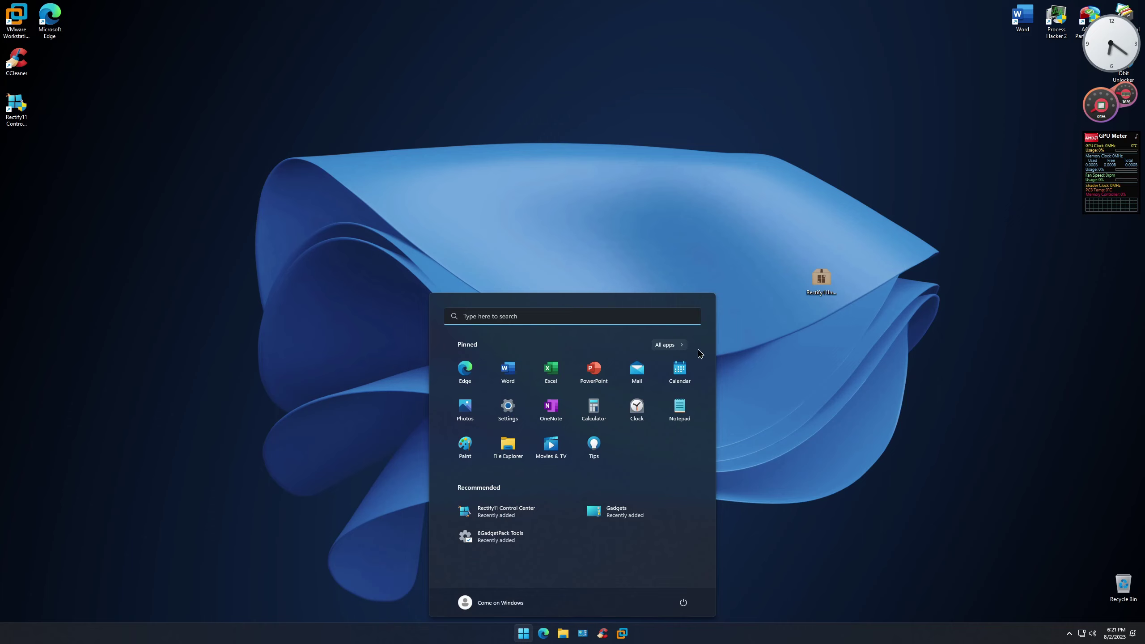
left_click(669, 345)
scroll(509, 534, "down", 5)
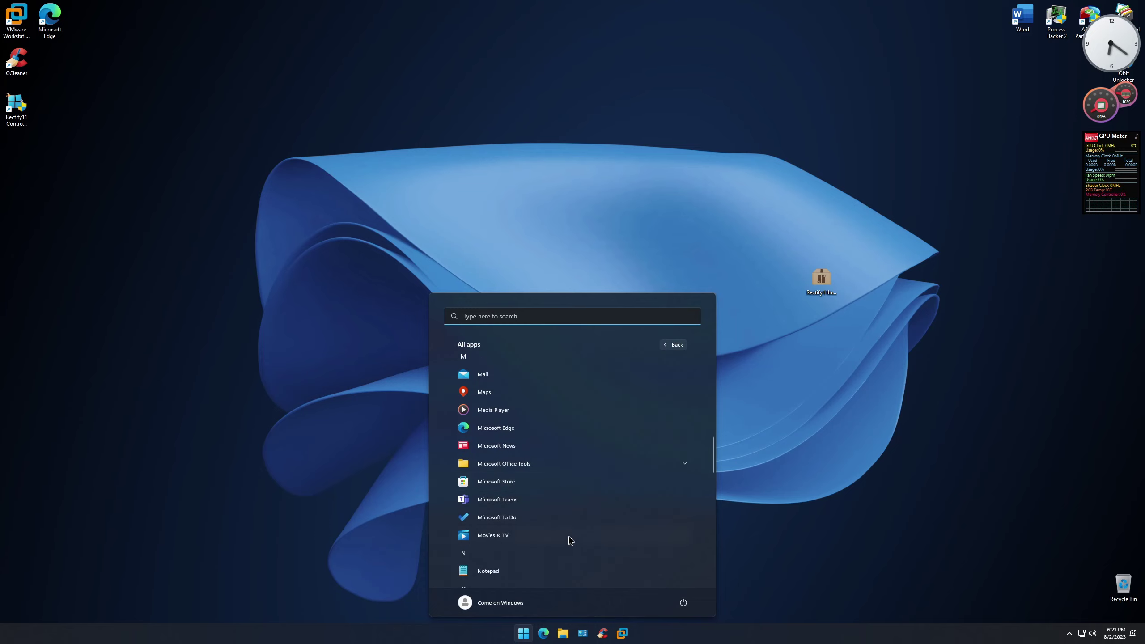
Step: Search for regedit, open Registry Editor with administrator permission, and move its window toward the middle of the desktop
left_click(497, 319)
type("regedit")
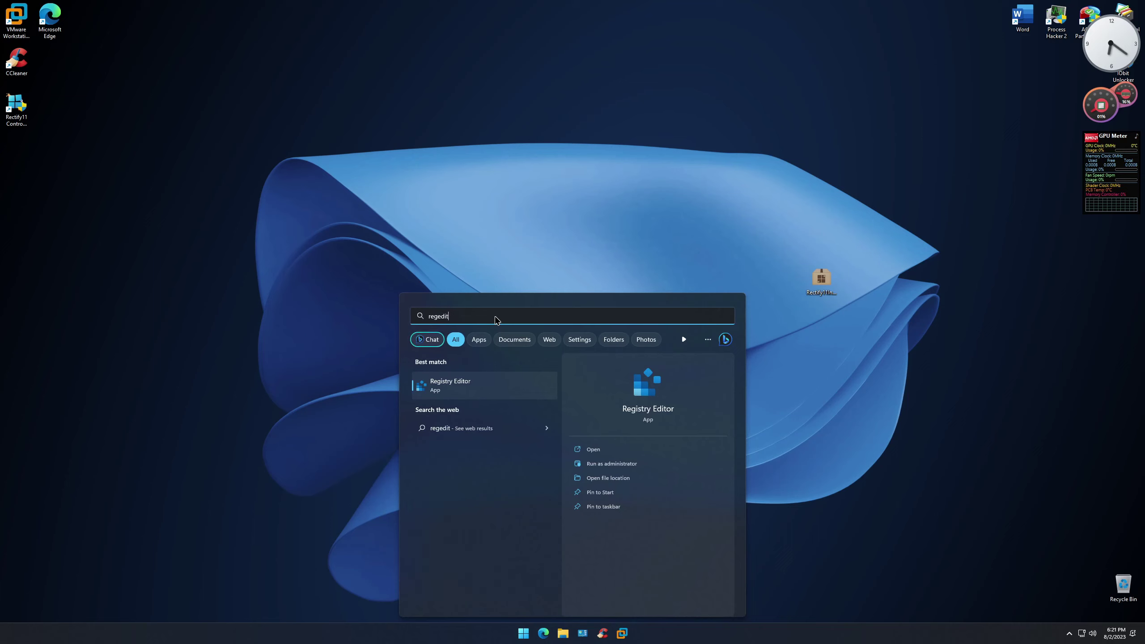
key("Return")
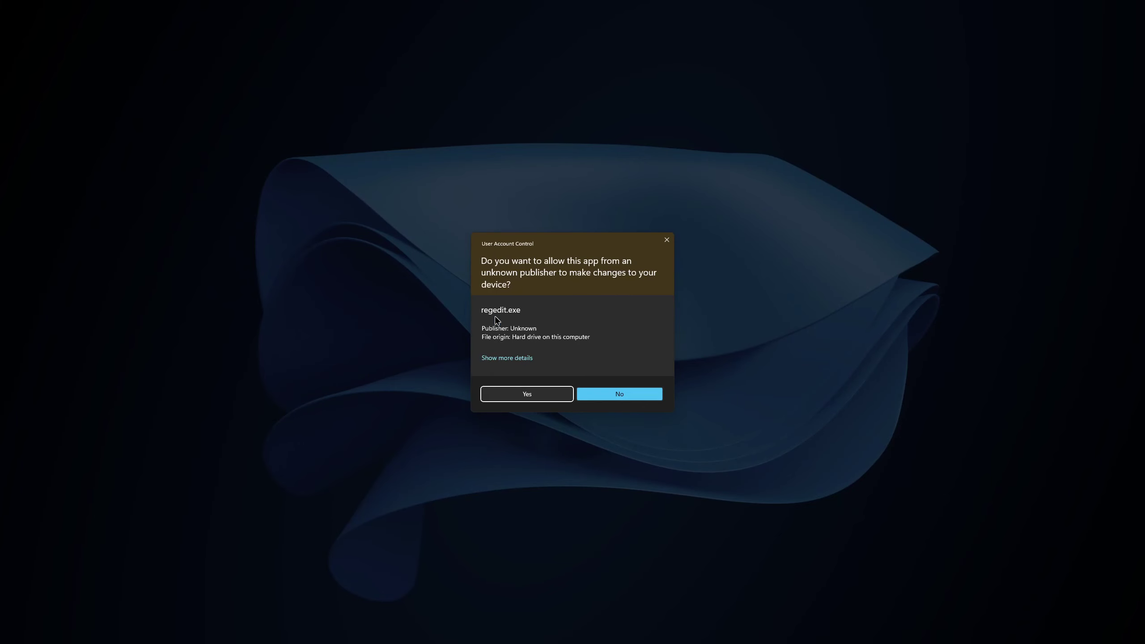
key("alt+y")
left_click_drag(211, 68, 266, 121)
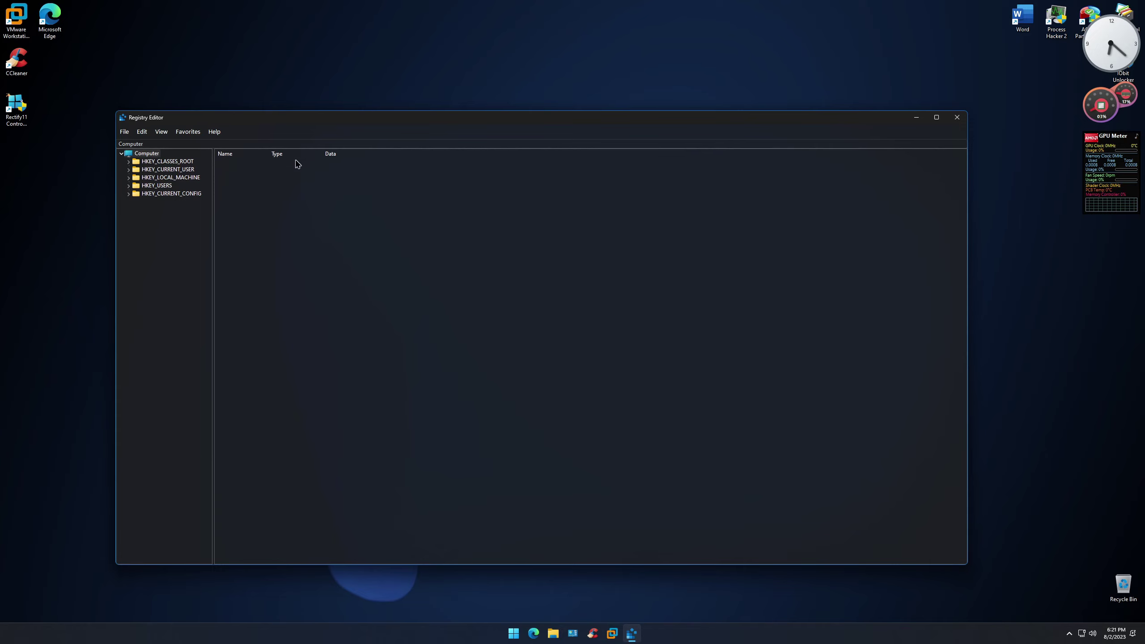
Step: View the HKEY_LOCAL_MACHINE values, and inspect Registry Editor's file and help commands and the DWORD value's context options
left_click(149, 178)
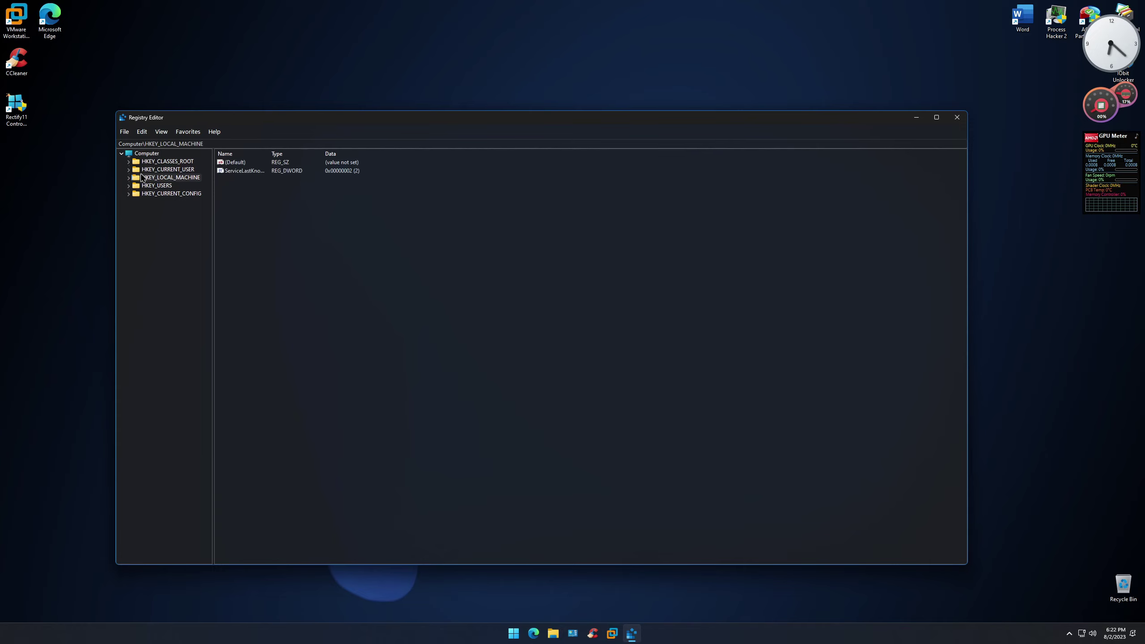
left_click(124, 131)
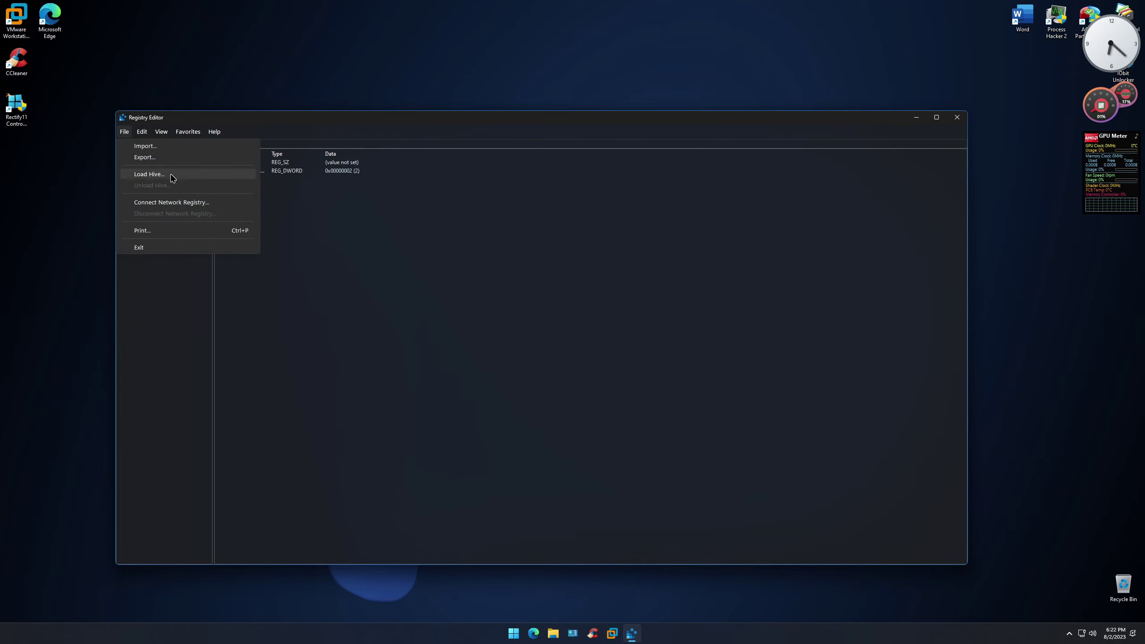
mouse_move(142, 137)
mouse_move(214, 131)
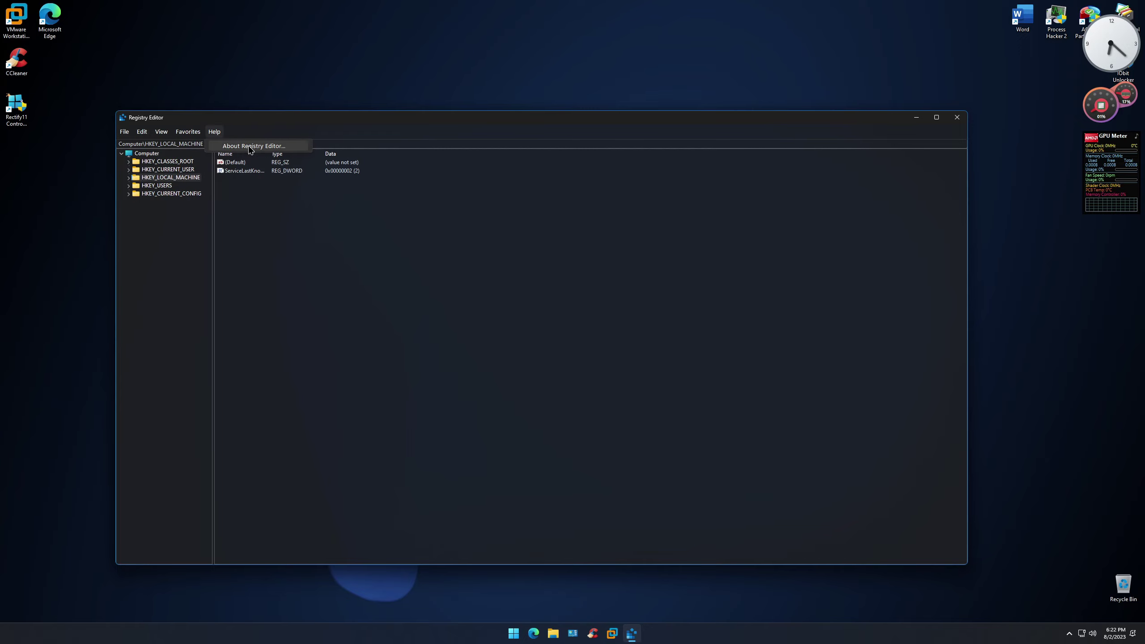
left_click(289, 151)
left_click(330, 160)
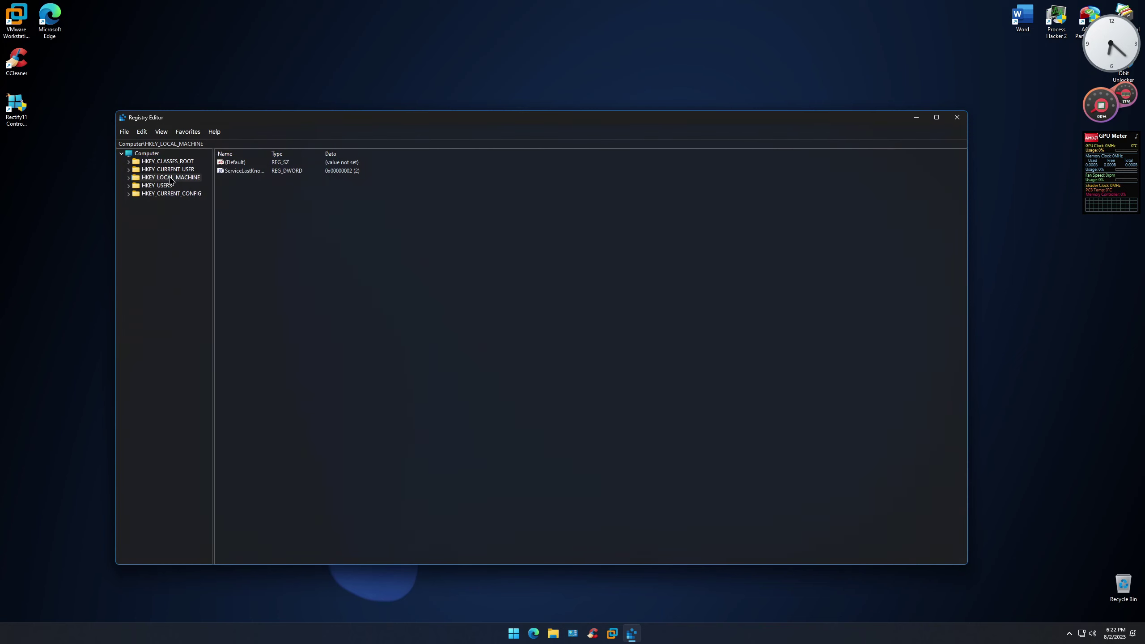
right_click(225, 175)
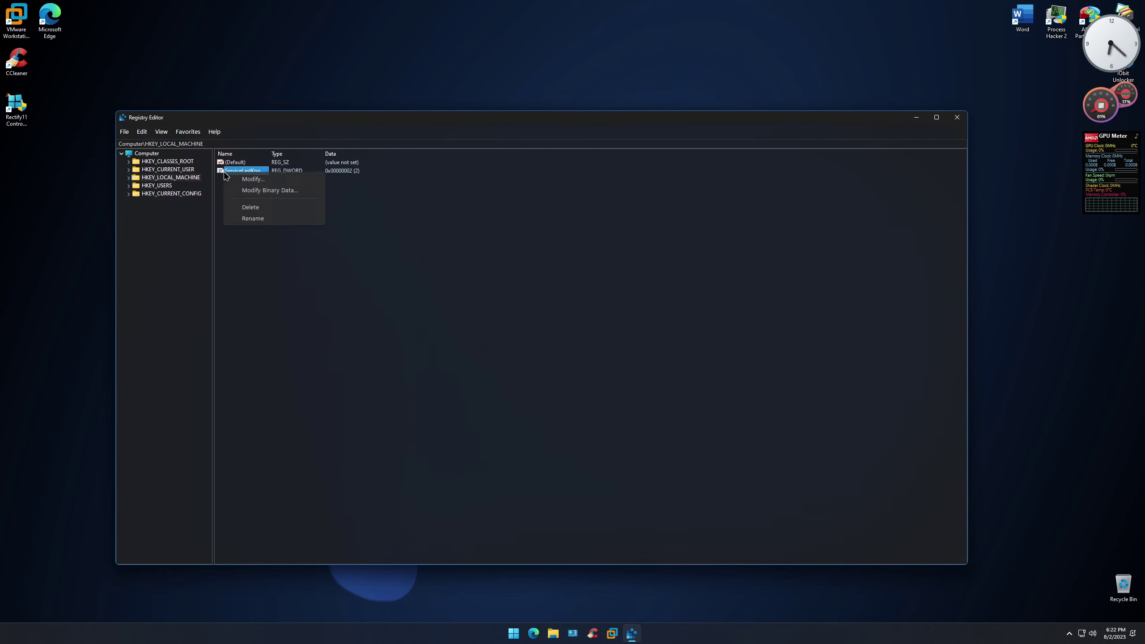
left_click(182, 207)
Step: Expand HKEY_LOCAL_MACHINE, its SOFTWARE key and the Microsoft key inside it
left_click(128, 178)
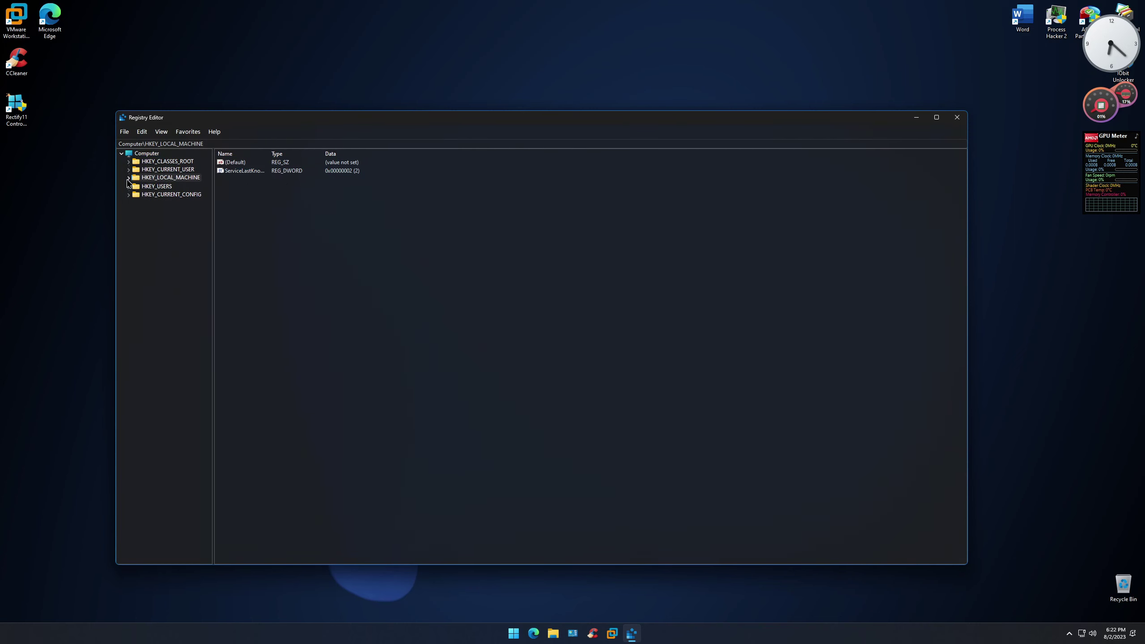
left_click(136, 226)
left_click(167, 299)
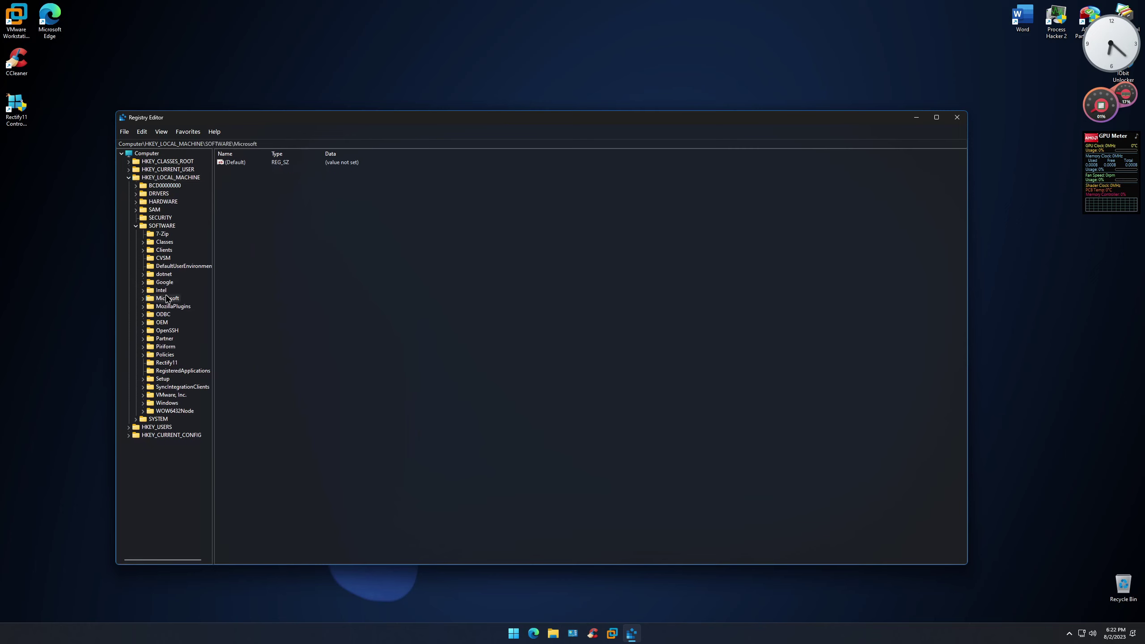
left_click(142, 299)
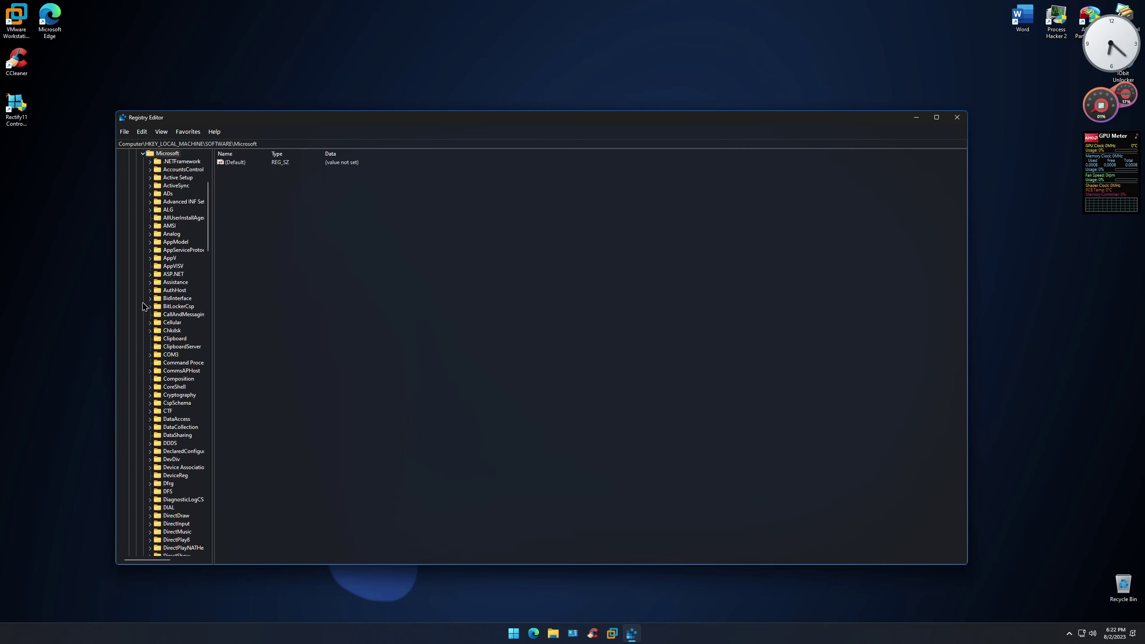
Step: View the values of the AppServiceProtocols and ActiveSync keys under Microsoft, and check the context options of ActiveSync's third value
left_click(169, 322)
left_click(181, 250)
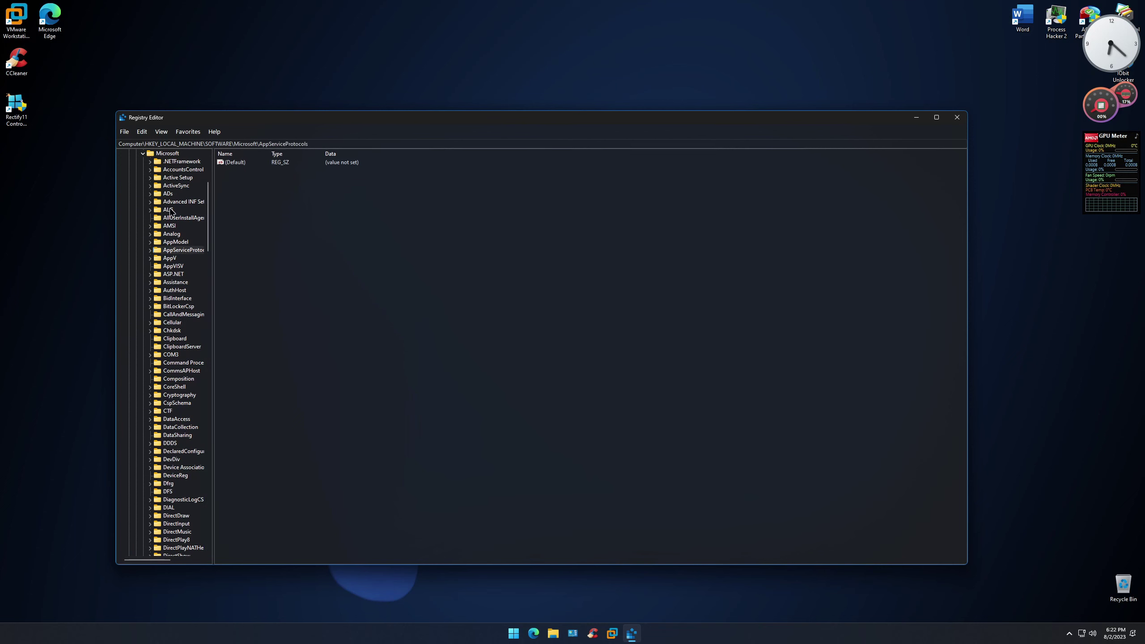
left_click(176, 185)
right_click(244, 180)
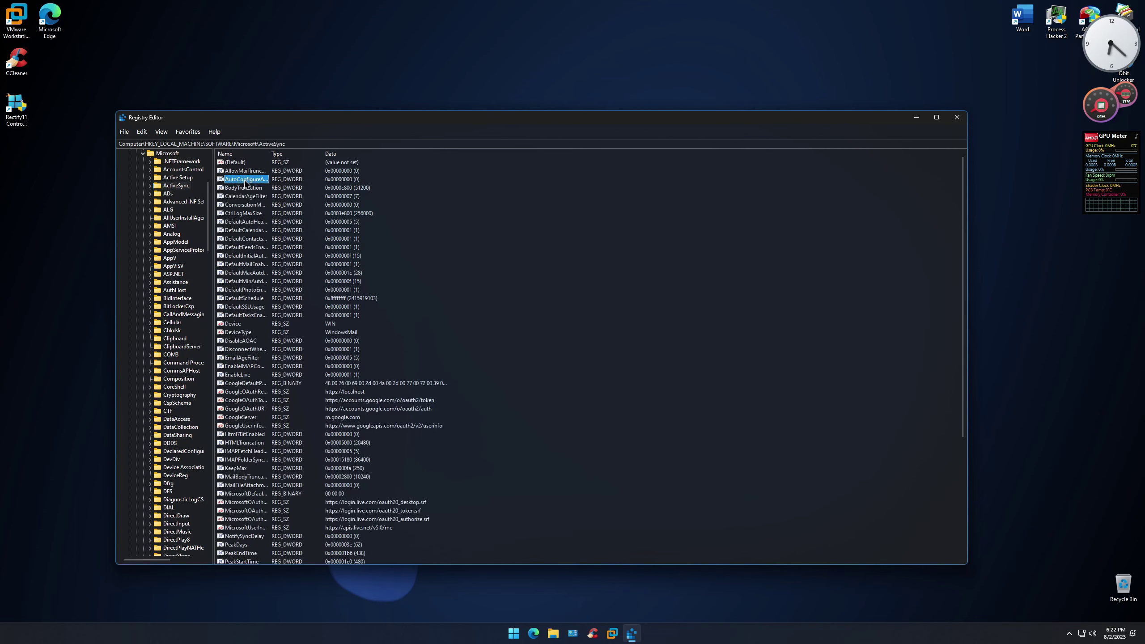
Step: Inspect the edit dialog of the ActiveSync key's third value, and close it without changing the data
left_click(455, 210)
double_click(260, 180)
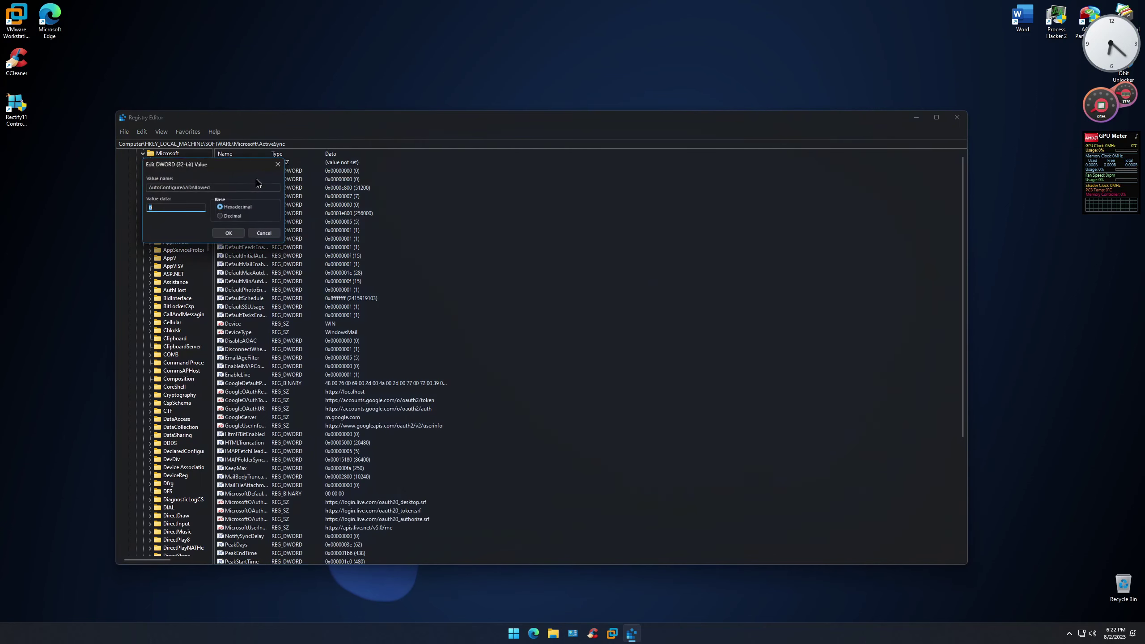
left_click(284, 158)
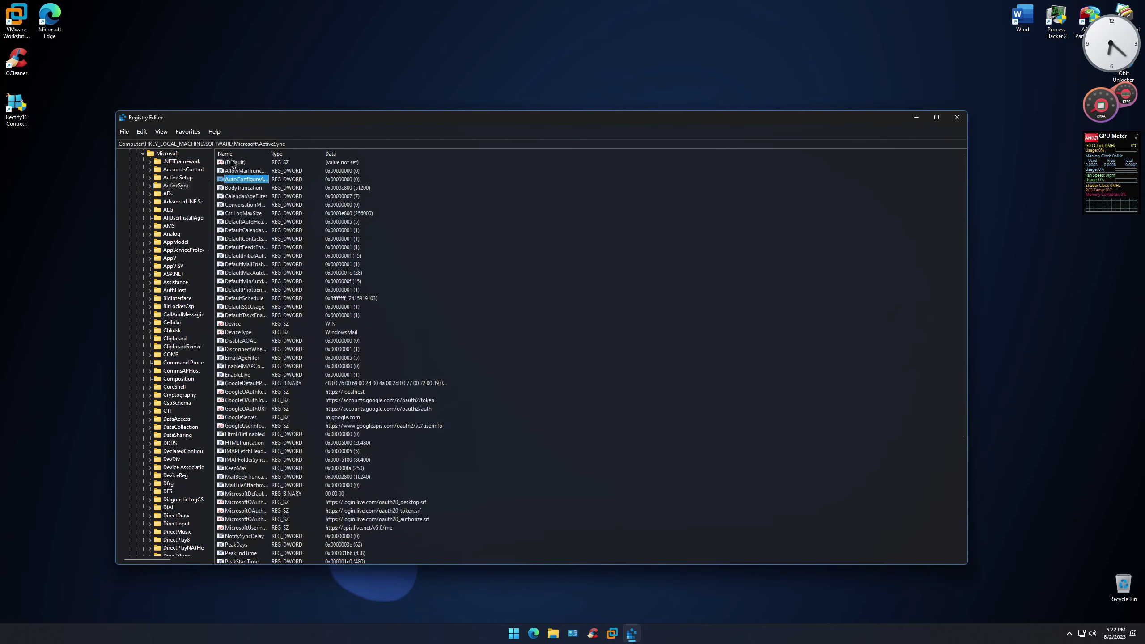
Step: Collapse the Microsoft, SOFTWARE and HKEY_LOCAL_MACHINE keys, and close Registry Editor
left_click(142, 154)
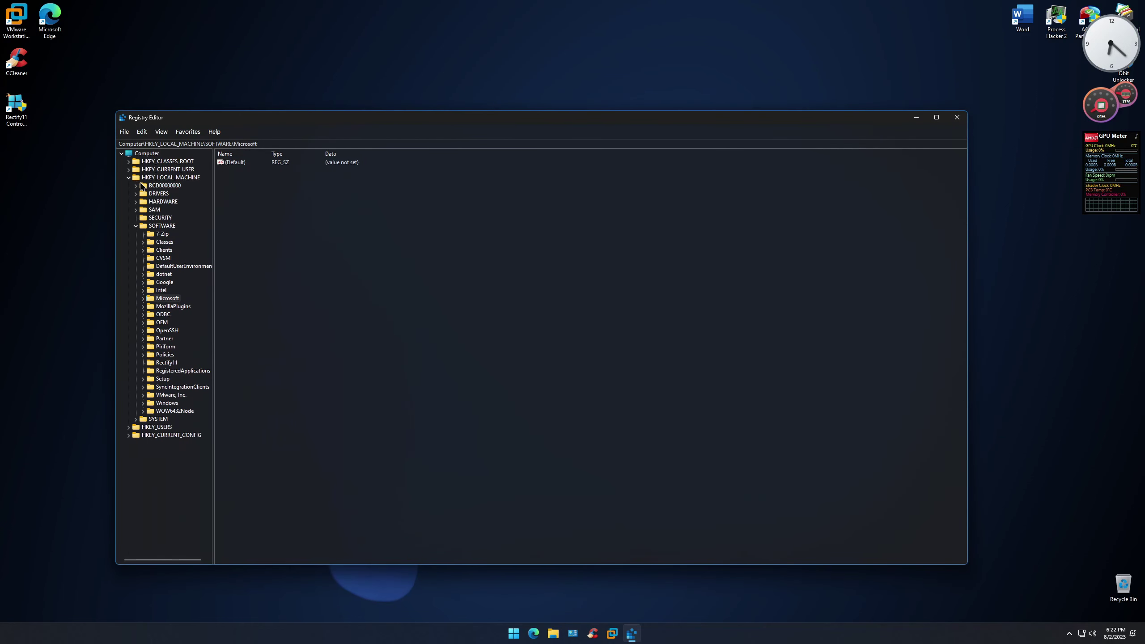
left_click(136, 224)
left_click(129, 177)
left_click(147, 154)
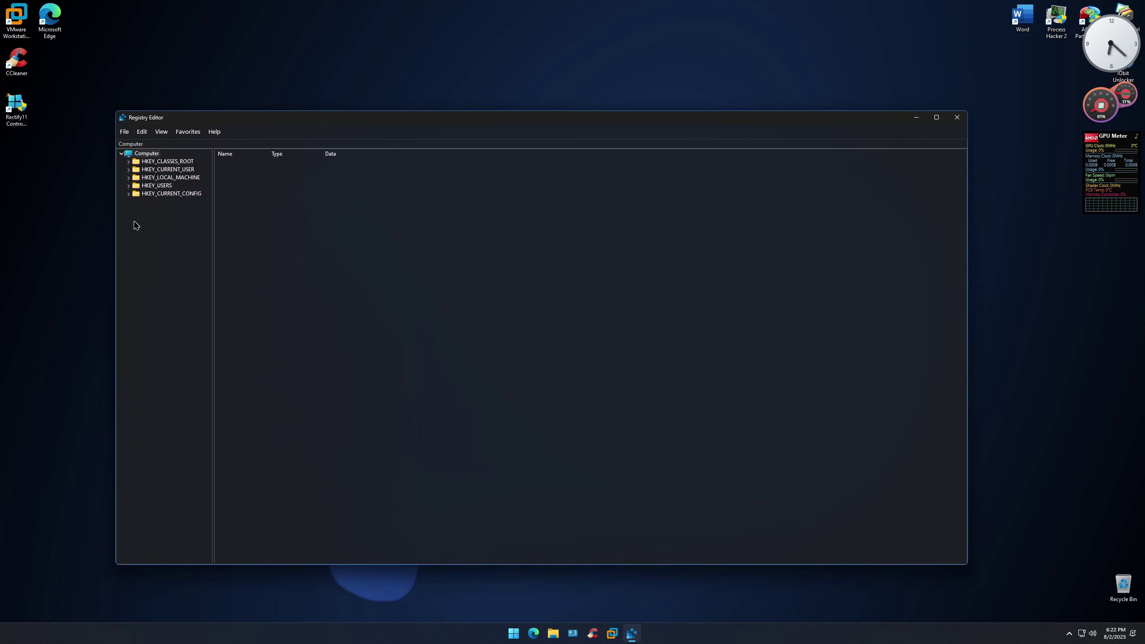
left_click(957, 117)
Step: Search for gpedit, open Local Group Policy Editor, and move its window to the middle of the desktop
key("super")
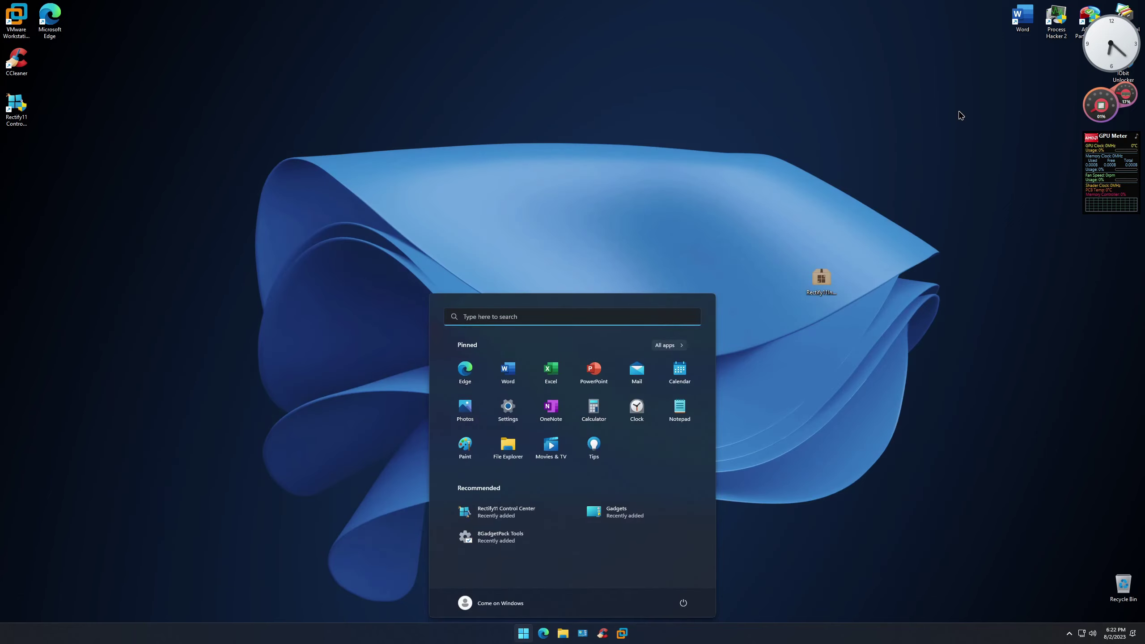
type("gpedit")
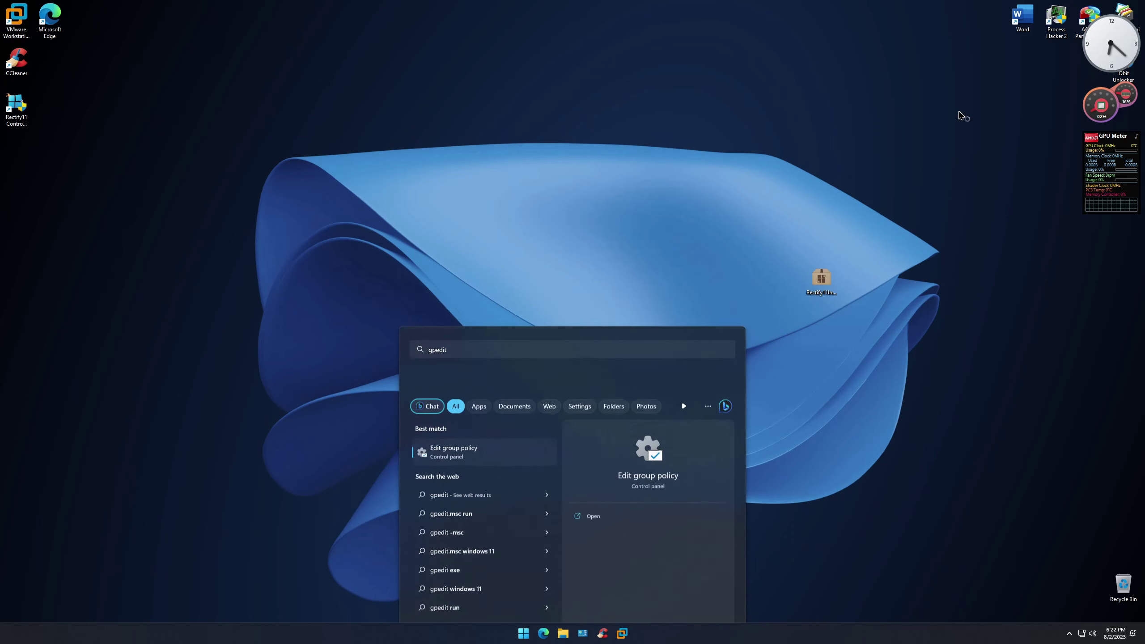
key("Return")
key("Left")
key("Return")
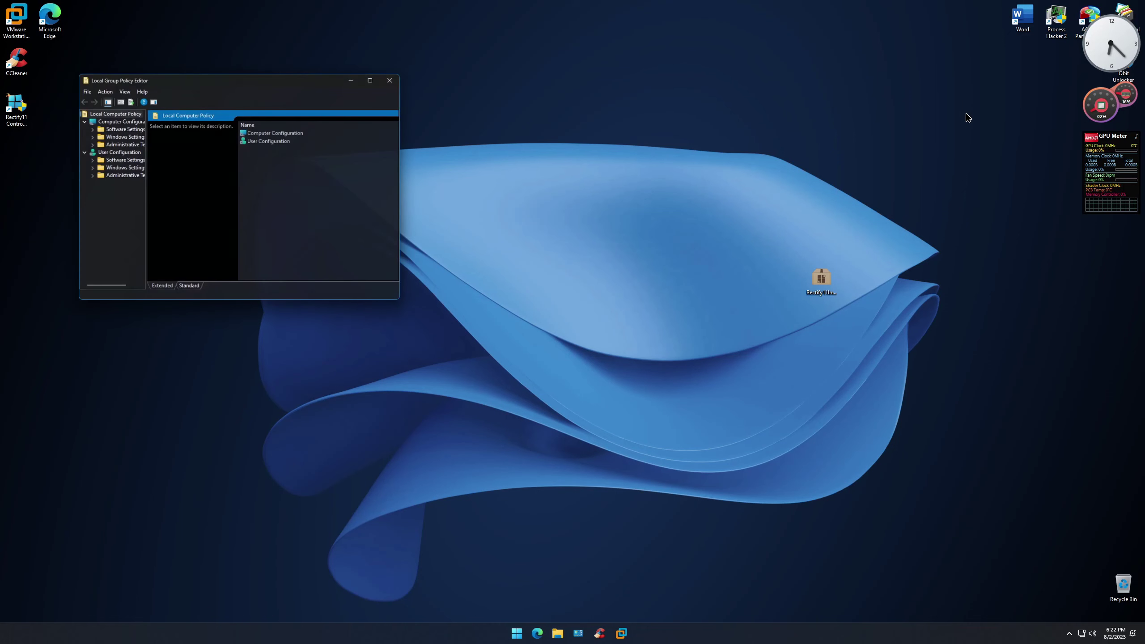
left_click_drag(174, 77, 506, 153)
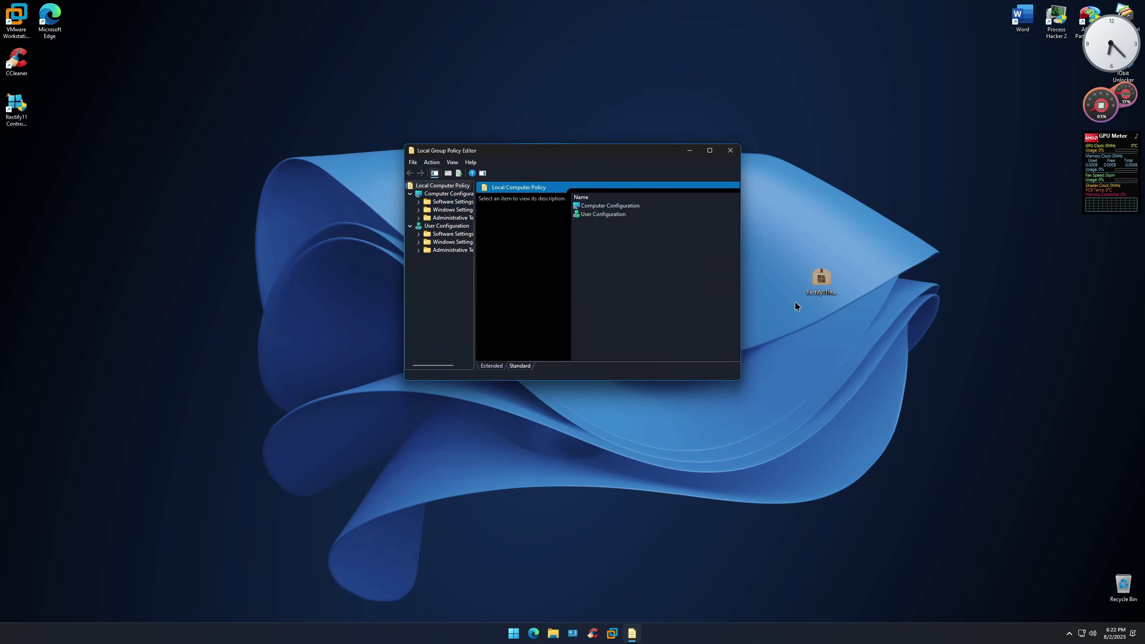
left_click_drag(597, 151, 592, 226)
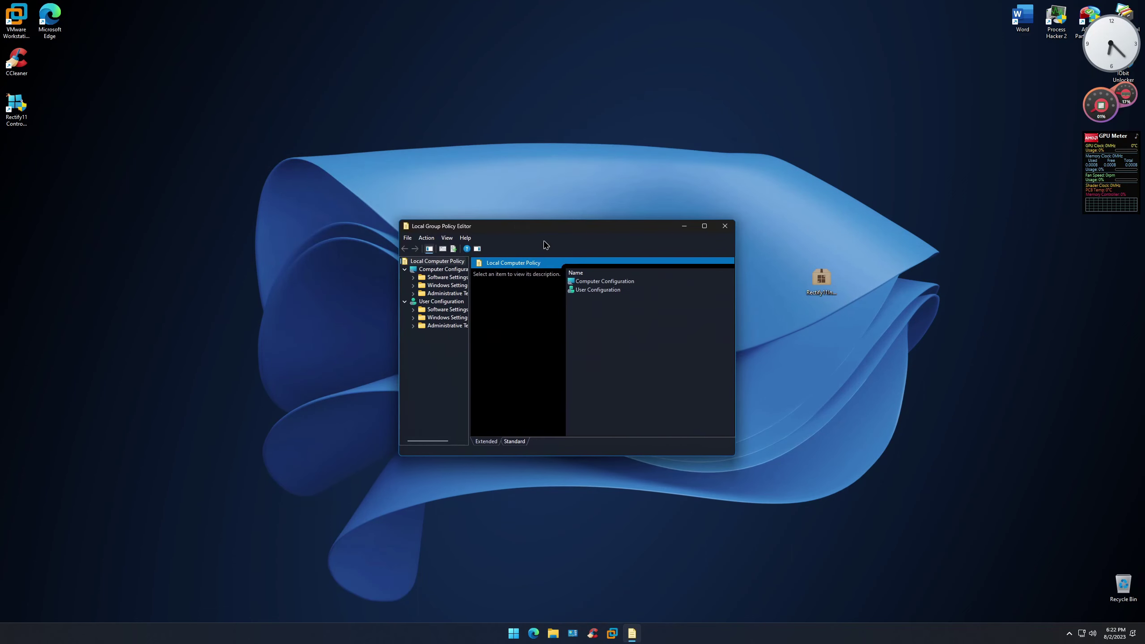
Step: Show the Administrative Templates under Computer Configuration, maximize the editor window and widen its tree to fit the folder names
left_click(447, 293)
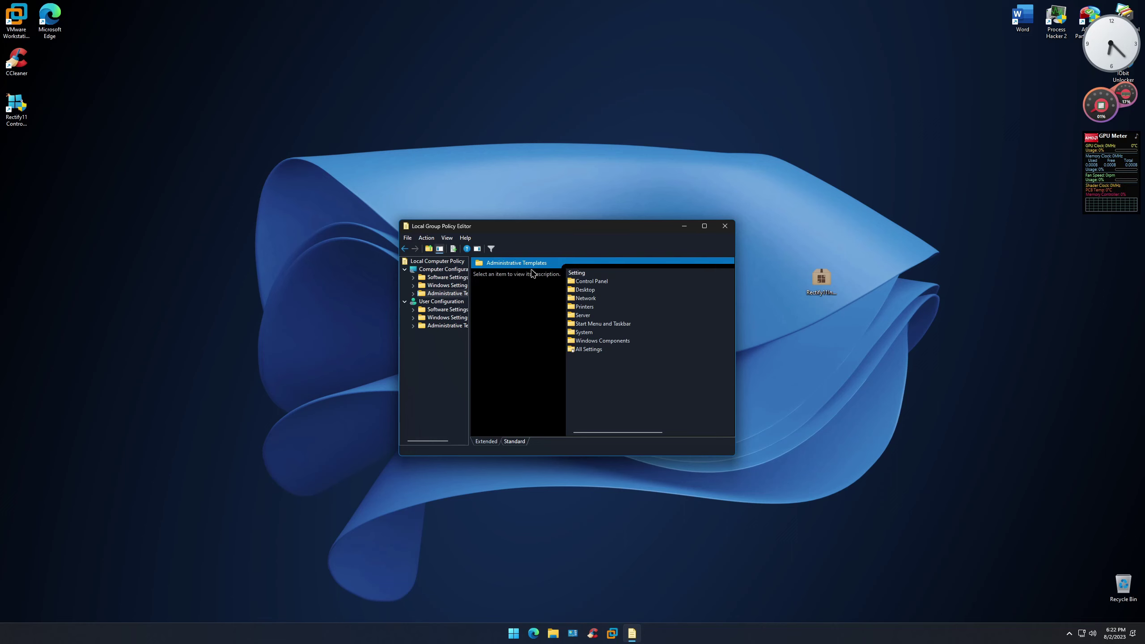
left_click(704, 226)
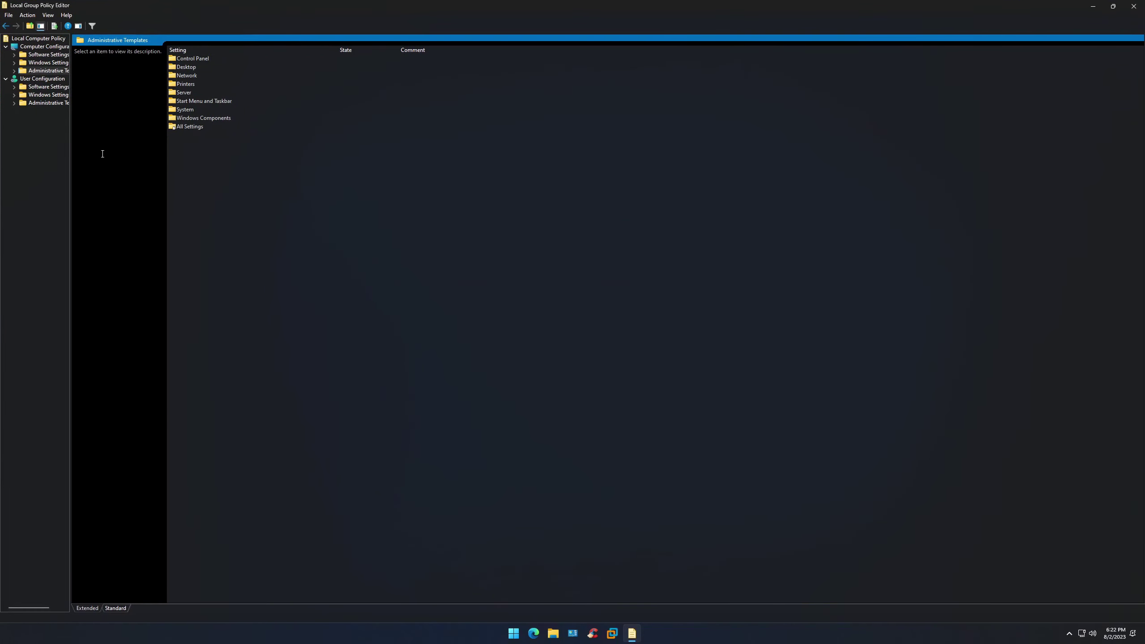
left_click_drag(70, 173, 113, 195)
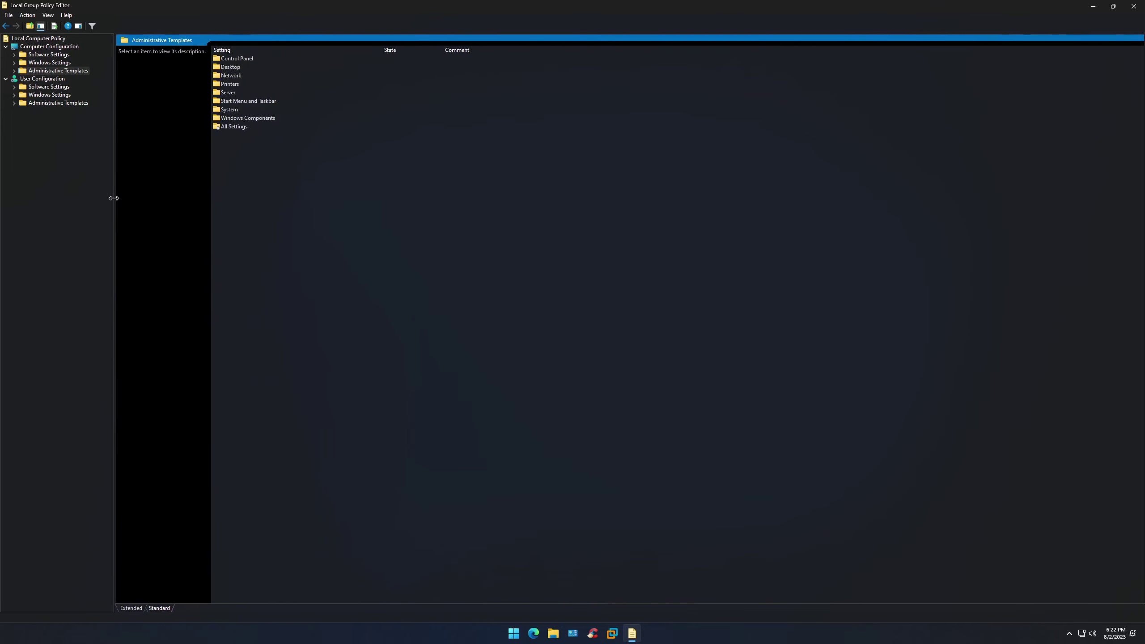
Step: View the Windows Components folders and the Start Menu and Taskbar policies, and close Local Group Policy Editor
double_click(255, 119)
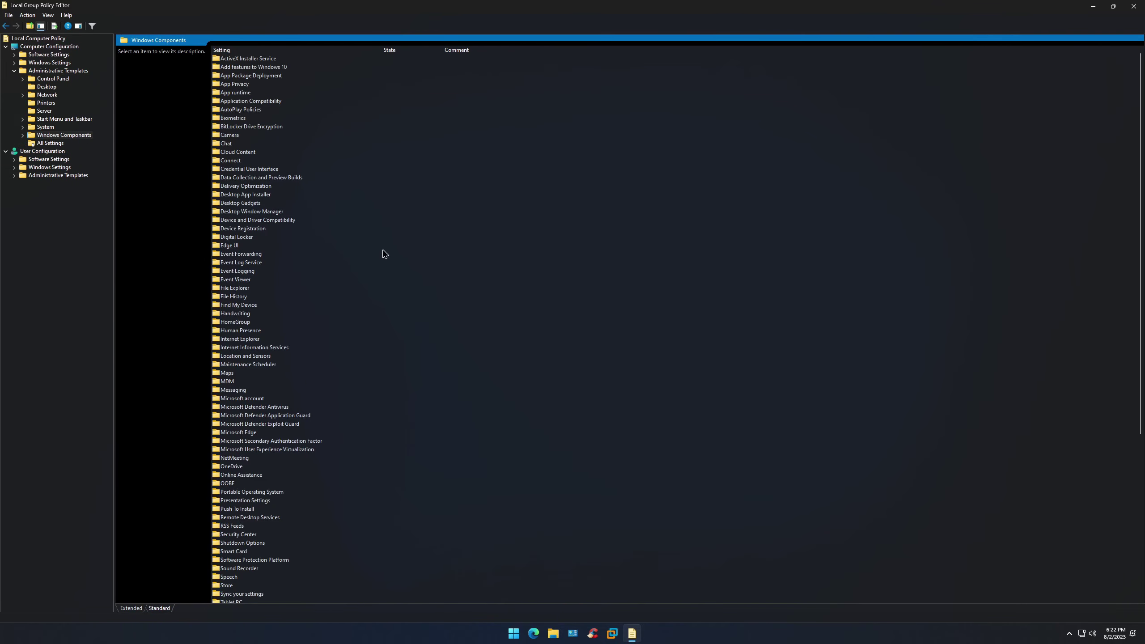
left_click(47, 122)
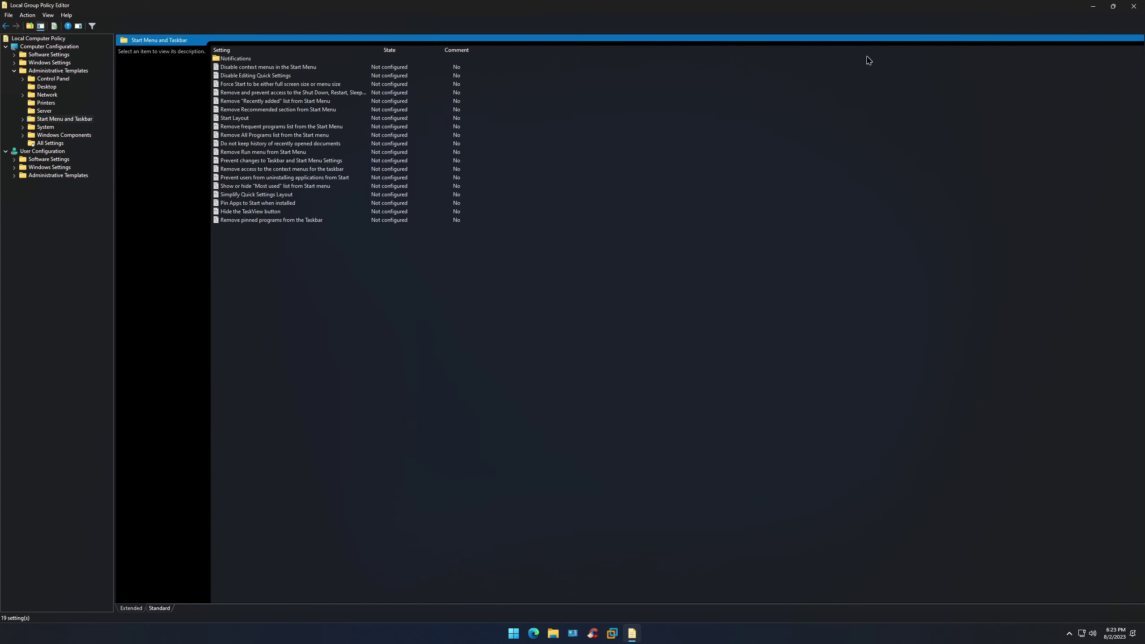
left_click(1134, 7)
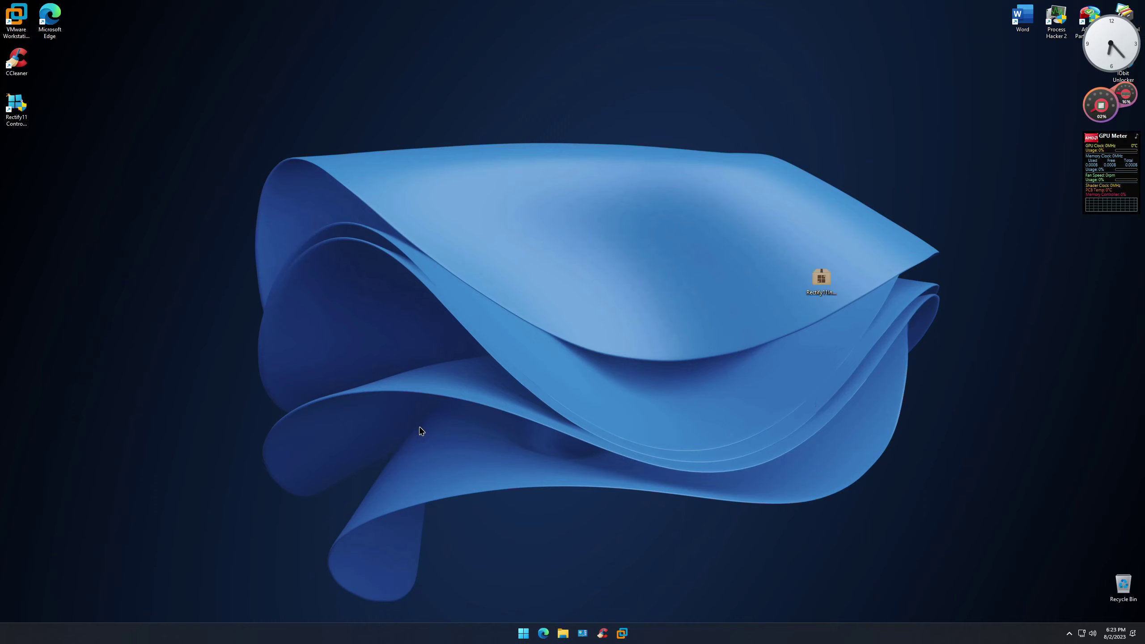
Step: View the Background page of the desktop's Personalization settings, and close Settings
right_click(527, 429)
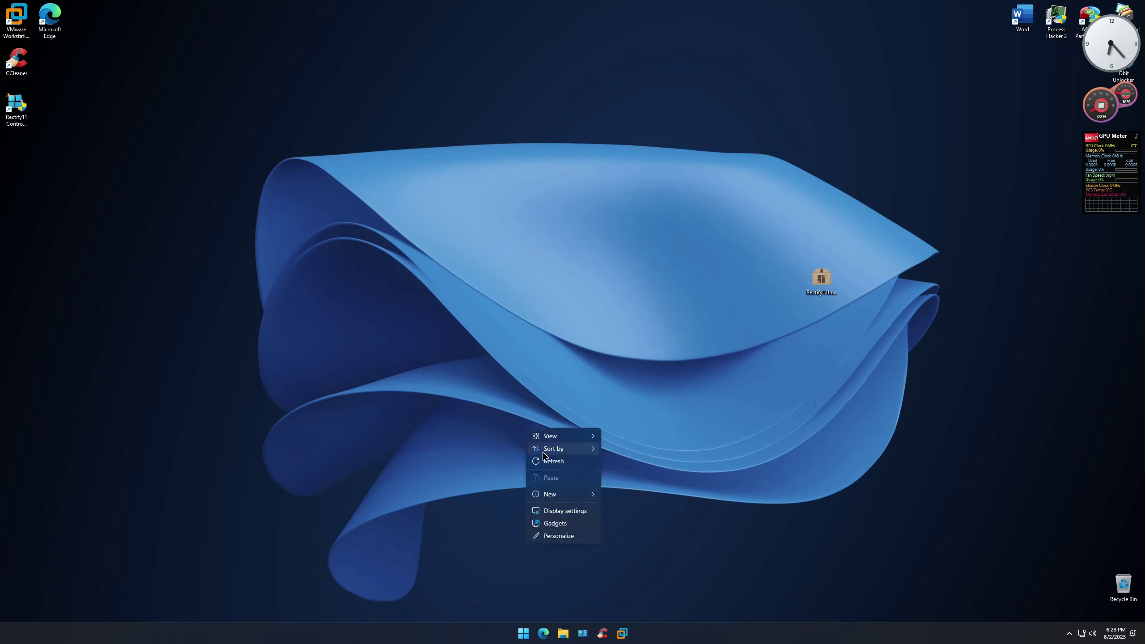
left_click(556, 536)
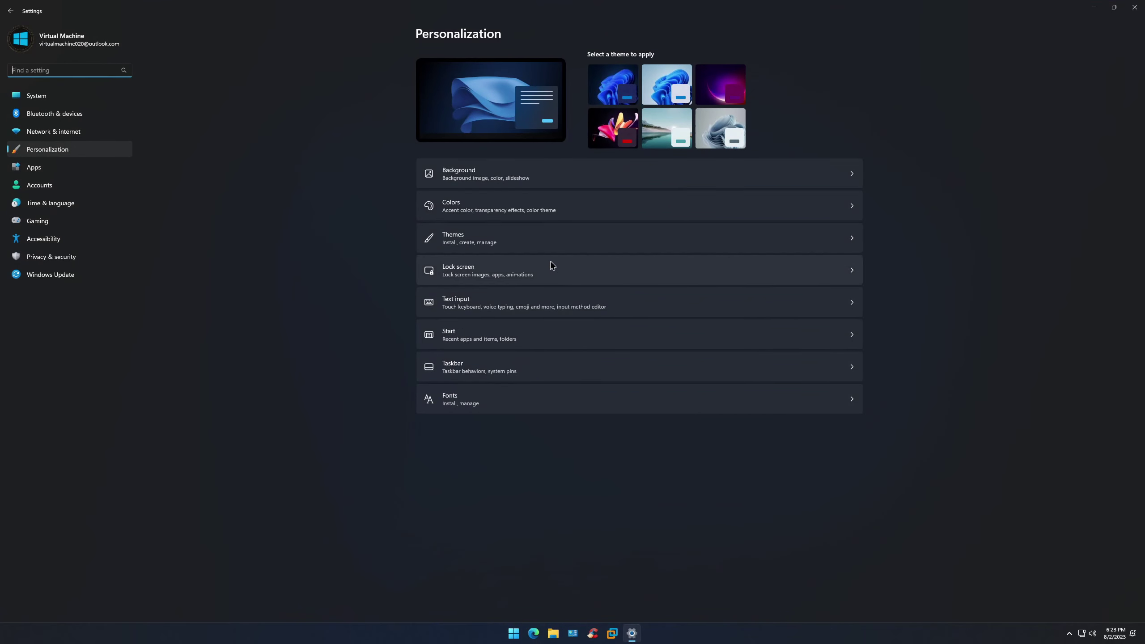
left_click(513, 183)
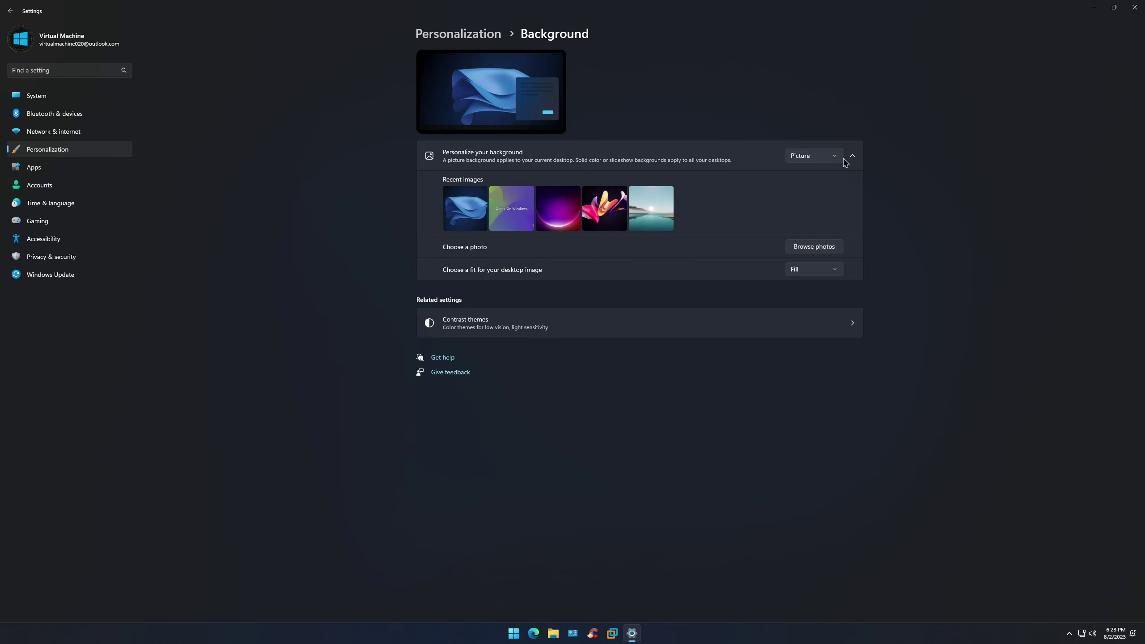
left_click(1134, 7)
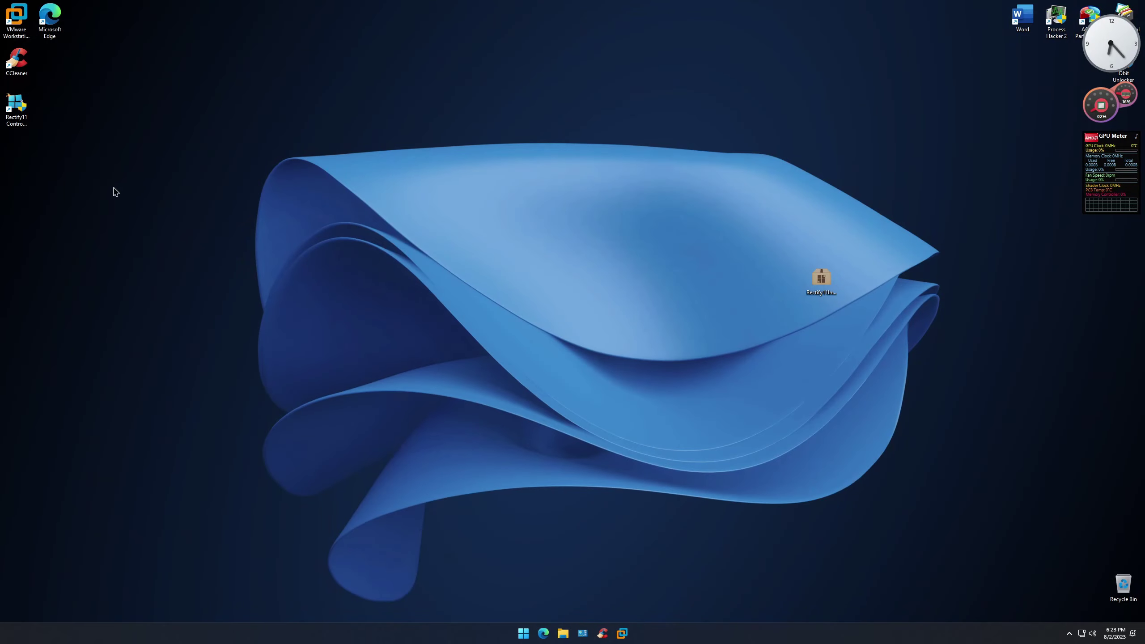
Step: Open Rectify11 Control Center with administrator permission, and move its window to the middle of the desktop
double_click(25, 108)
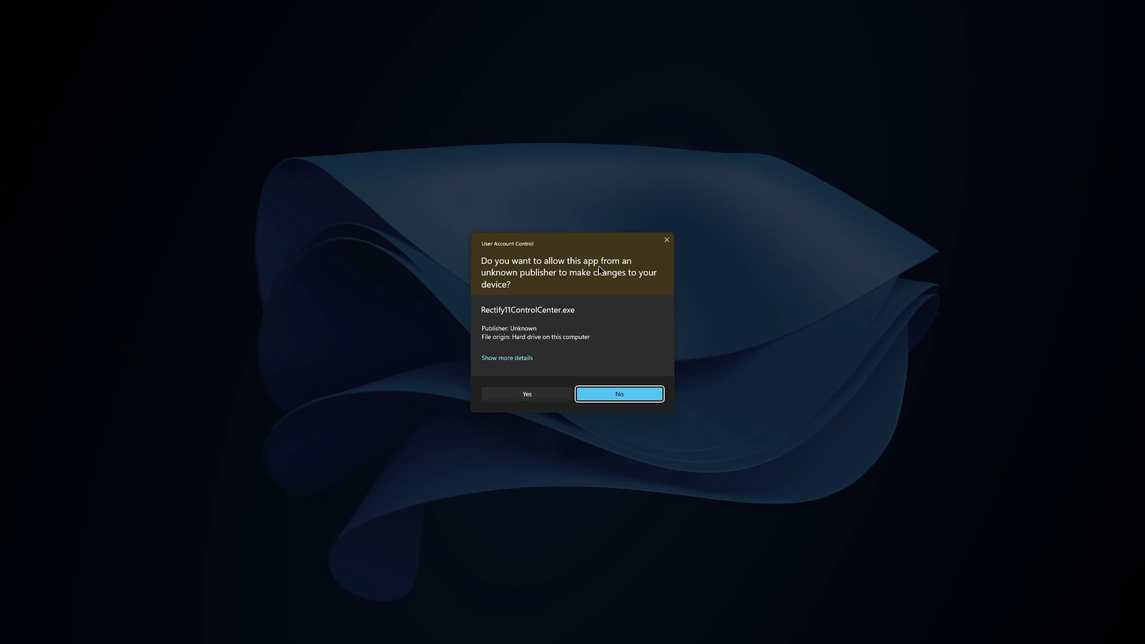
left_click(535, 394)
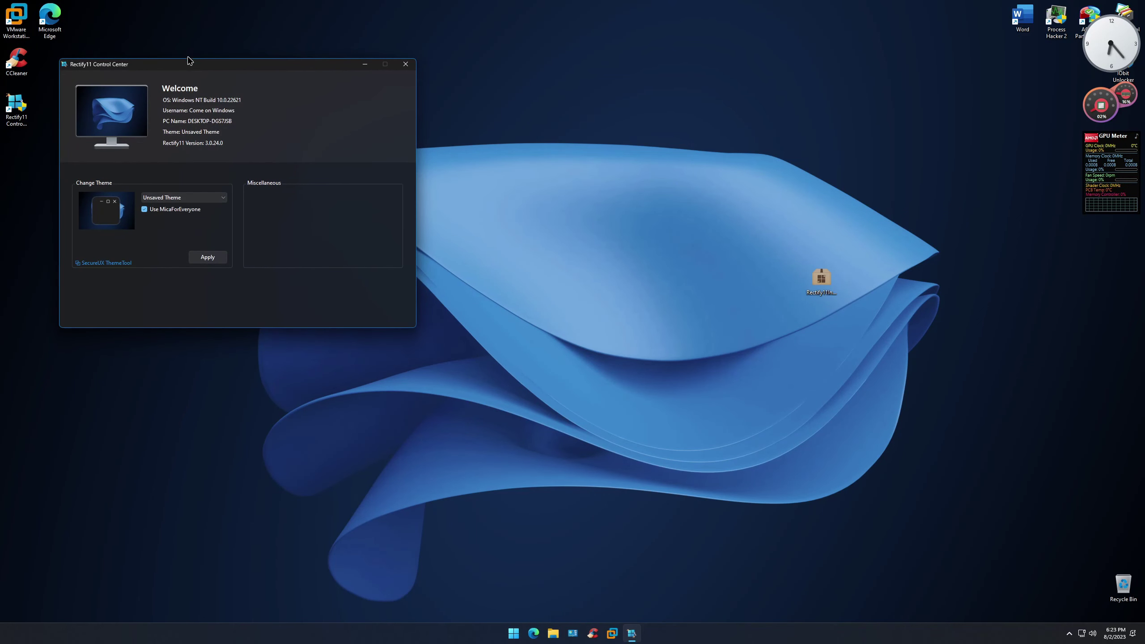
left_click_drag(190, 61, 531, 226)
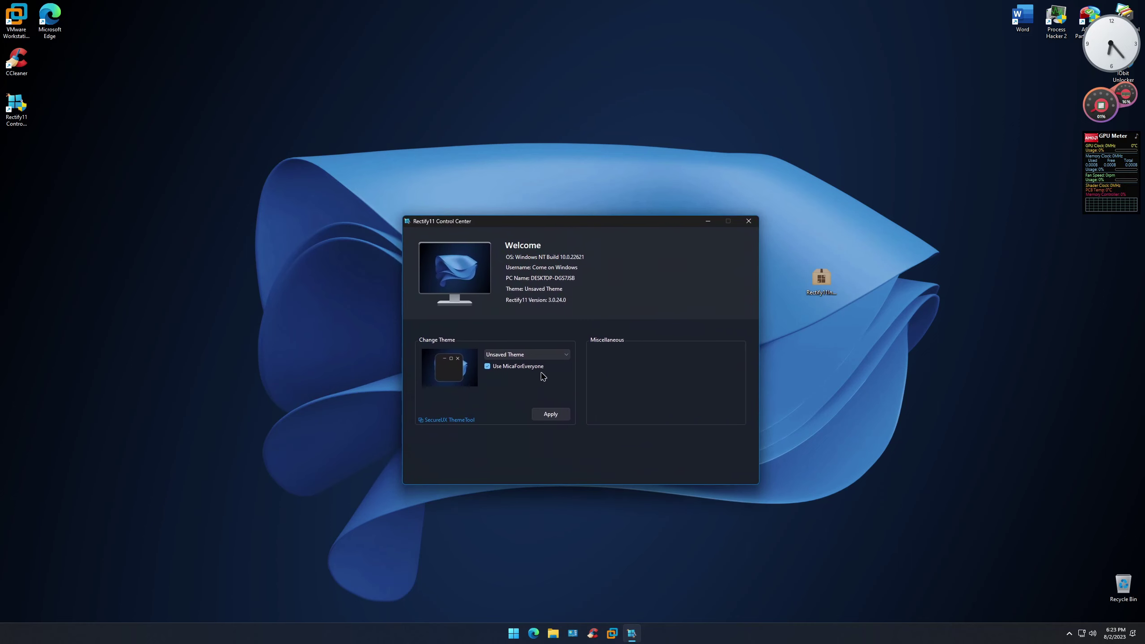
Step: Preview the Rectify11 light, dark and dark for accent color titlebars themes, aero.theme and Rectify11 Dark theme with Mica without applying any
left_click(515, 355)
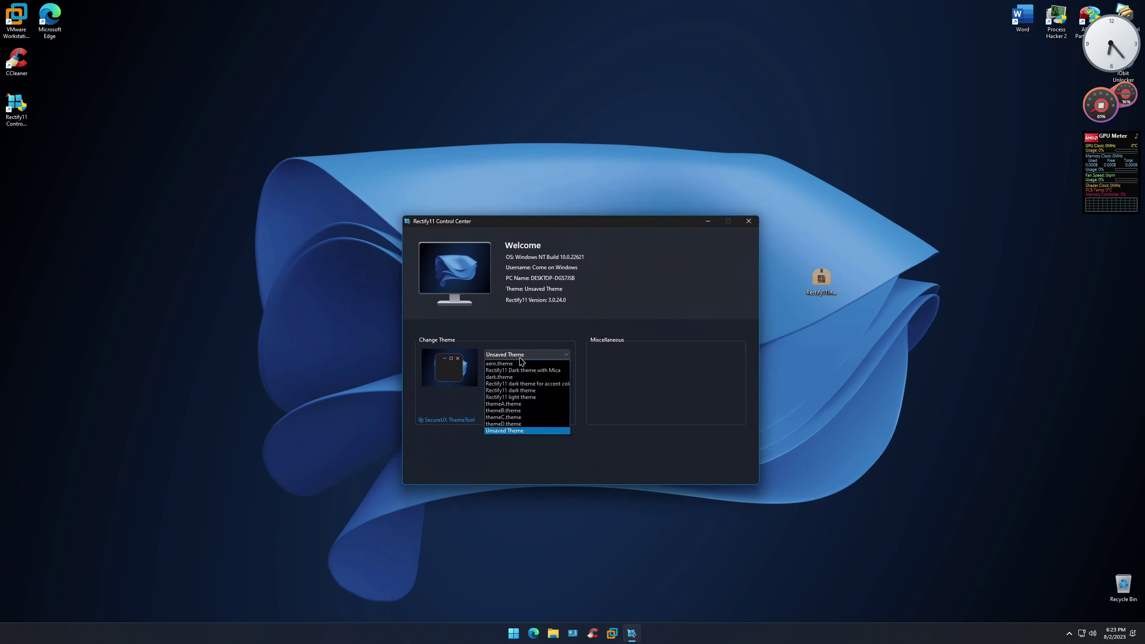
left_click(527, 397)
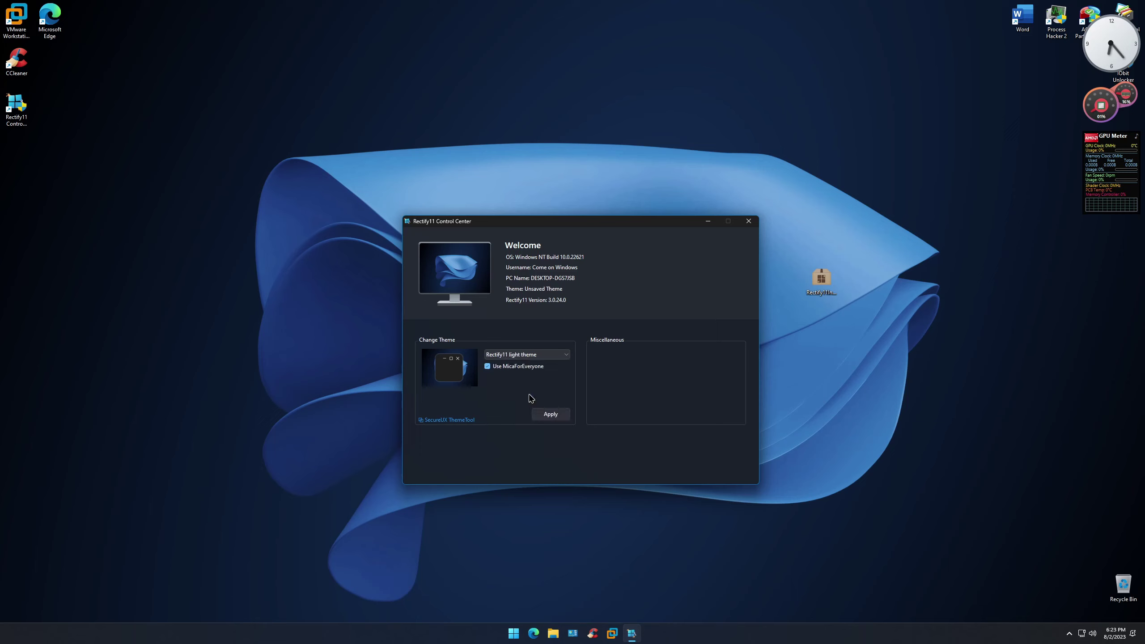
left_click(519, 355)
left_click(522, 364)
left_click(523, 356)
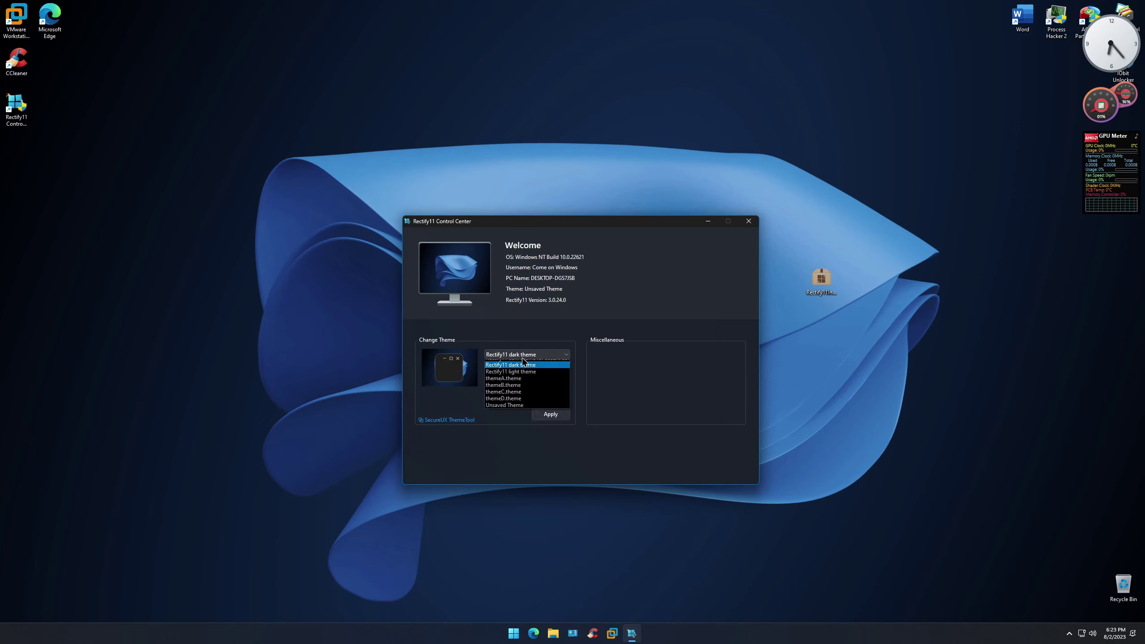
scroll(523, 361, "up", 1)
left_click(536, 388)
left_click(530, 356)
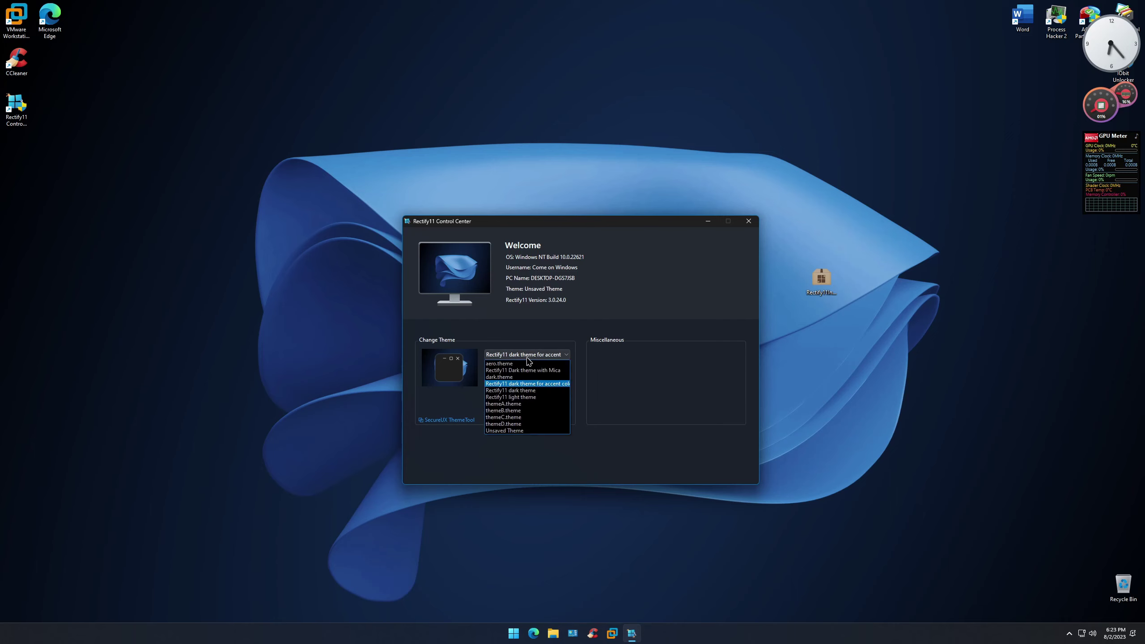
scroll(525, 375, "up", 2)
left_click(523, 361)
left_click(524, 356)
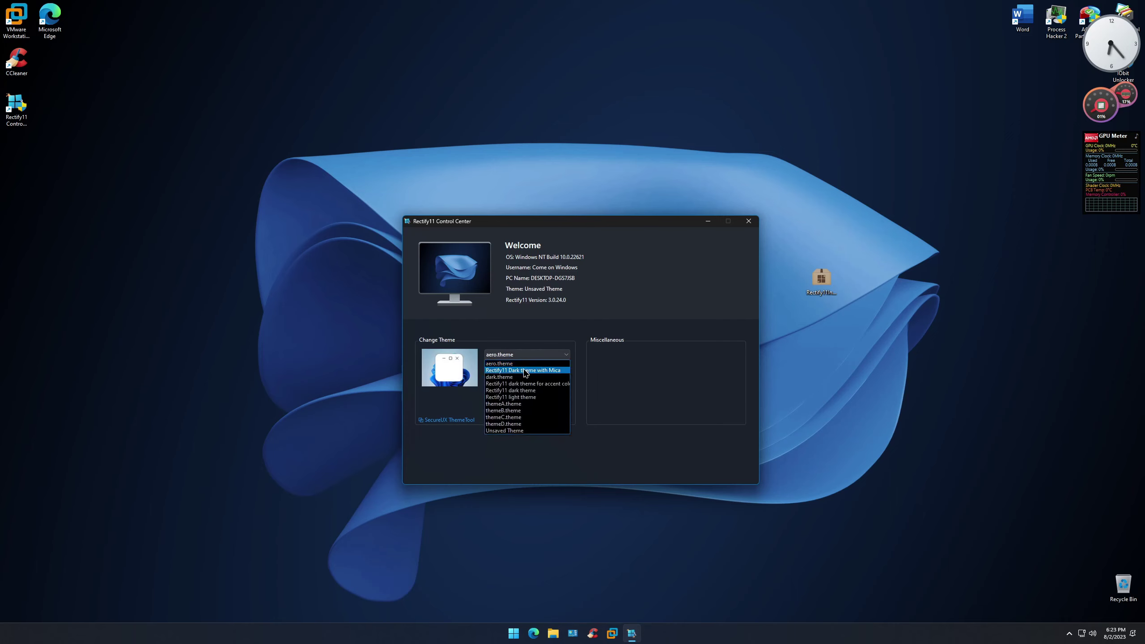
left_click(525, 370)
Step: Preview Unsaved Theme, themeD.theme, themeC.theme, themeB.theme and themeA.theme in the theme choices without applying any
left_click(527, 357)
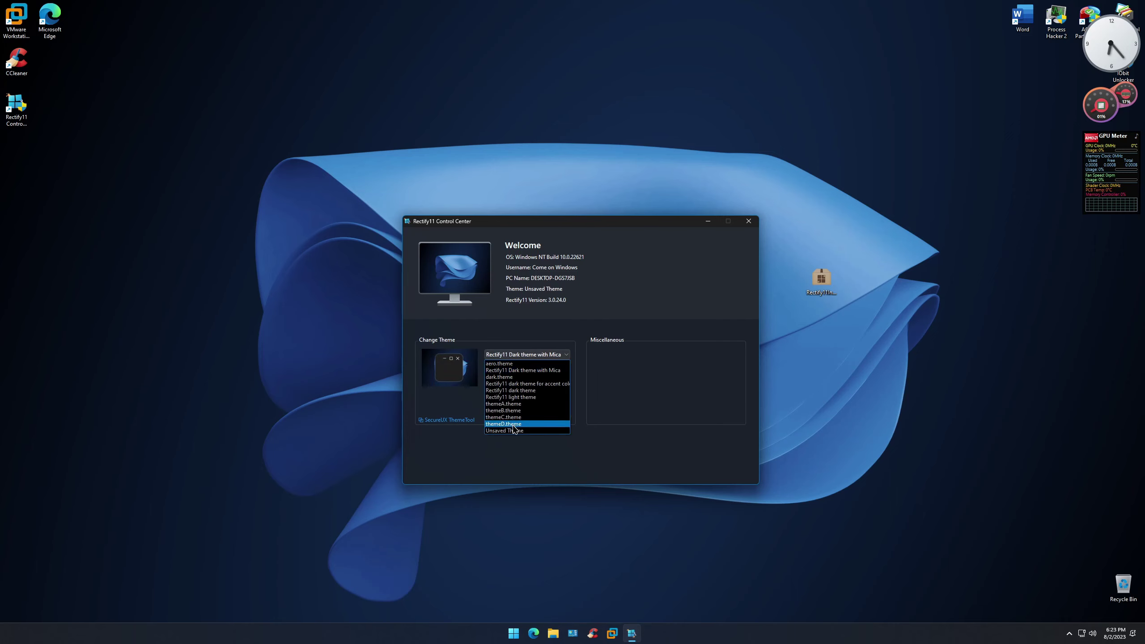
left_click(515, 430)
left_click(508, 355)
left_click(511, 424)
left_click(519, 358)
left_click(510, 417)
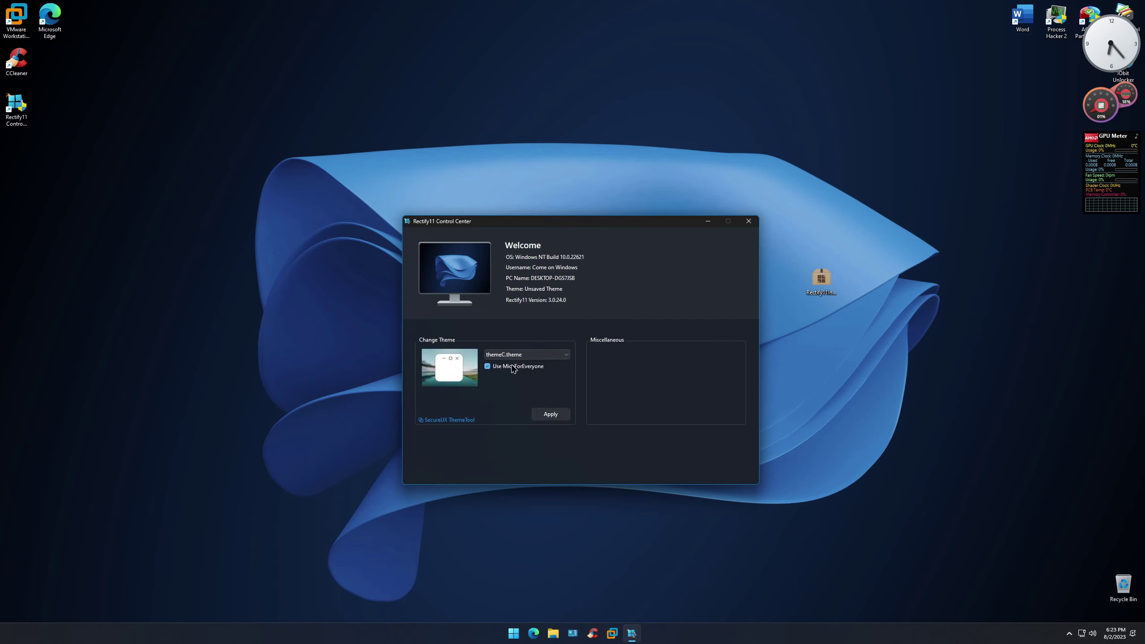
left_click(514, 357)
left_click(512, 412)
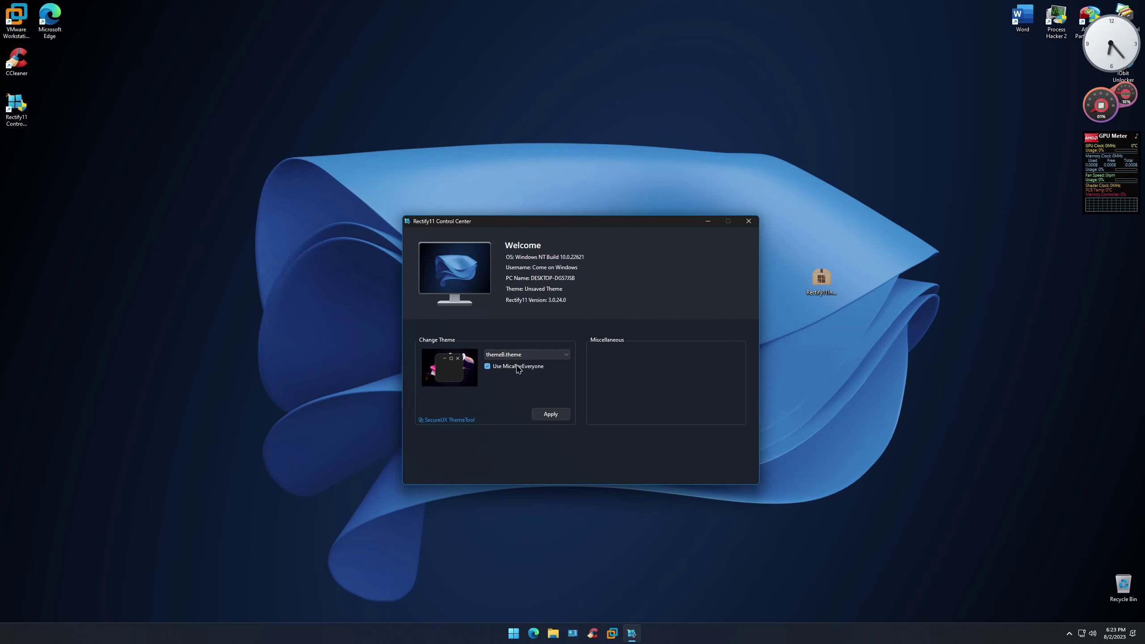
left_click(518, 356)
left_click(512, 404)
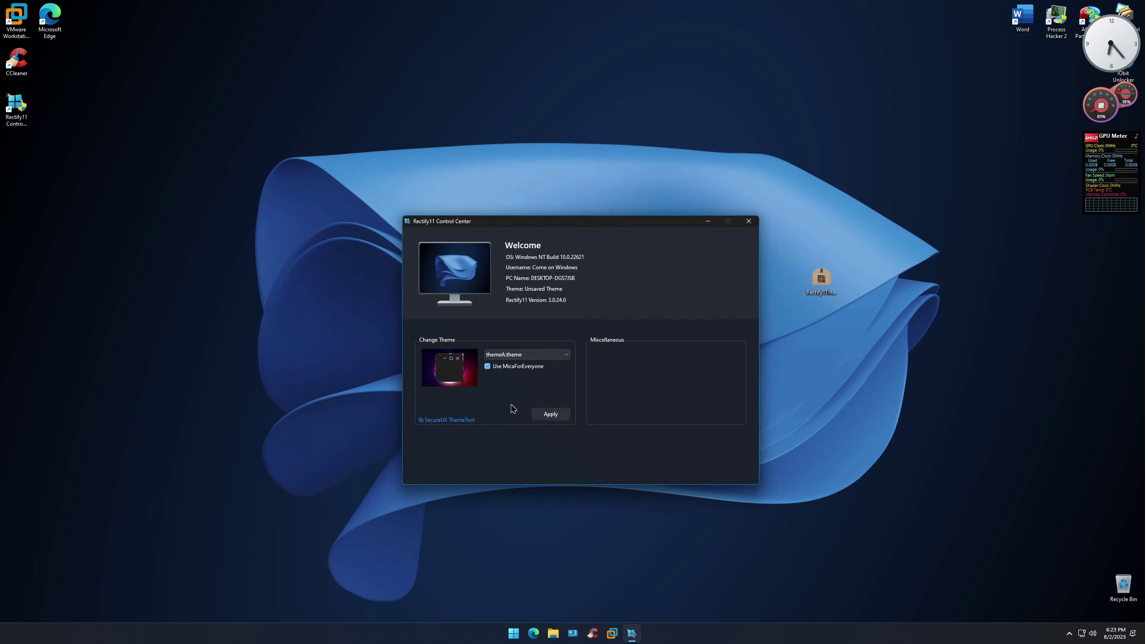
Step: Open SecureUX ThemeTool, accept its warranty disclaimer, move its window toward the middle to view the patcher options, and close it
left_click(457, 420)
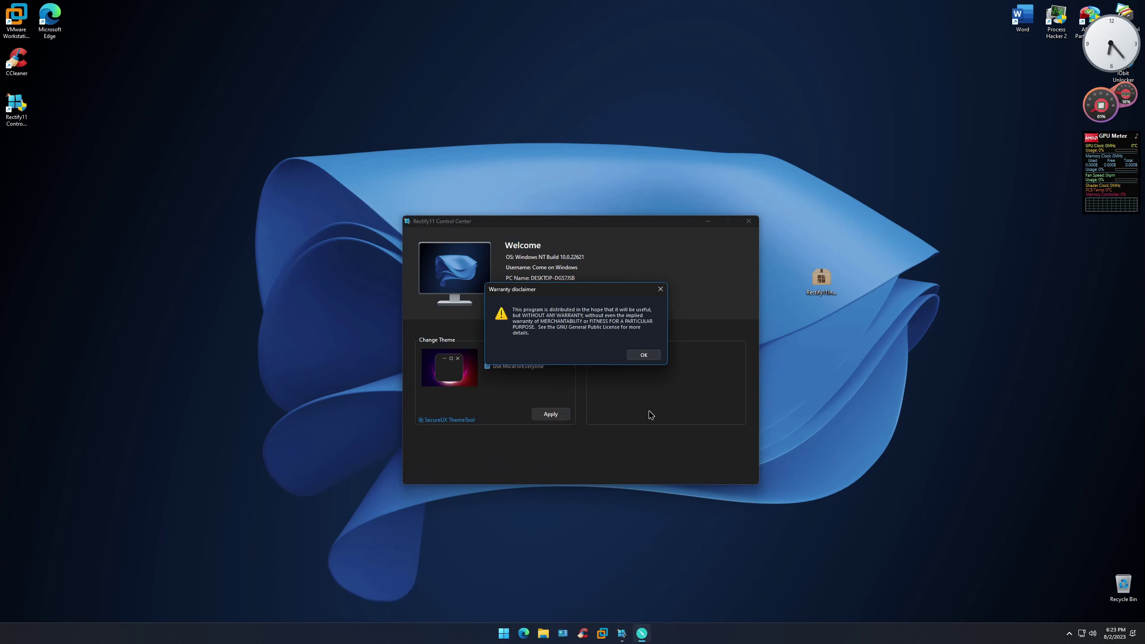
left_click(656, 361)
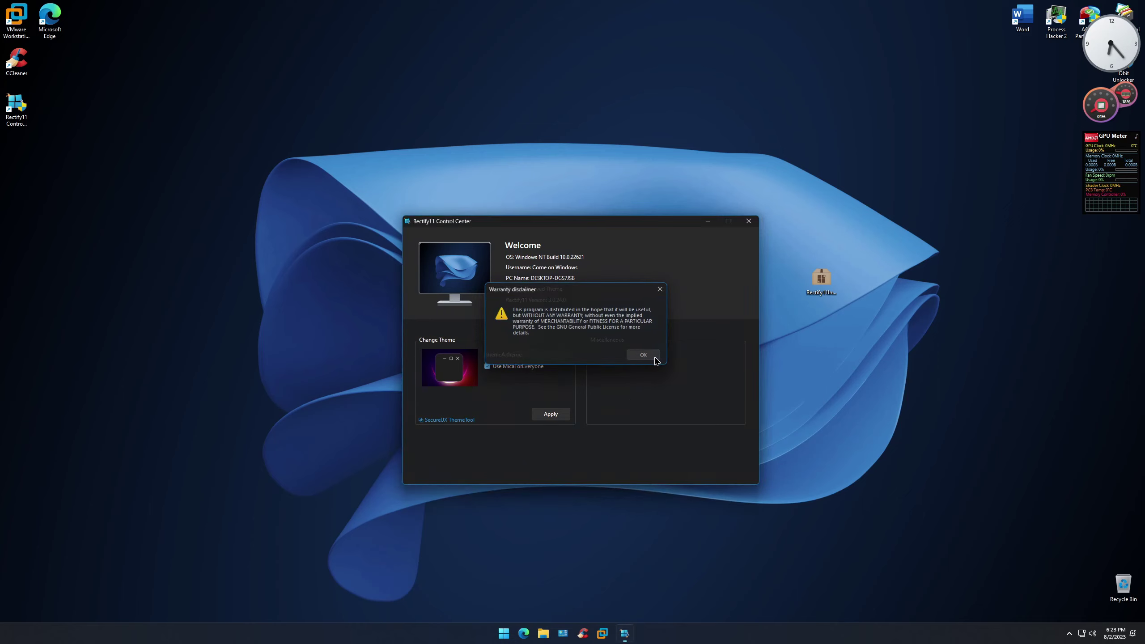
left_click_drag(113, 8, 562, 153)
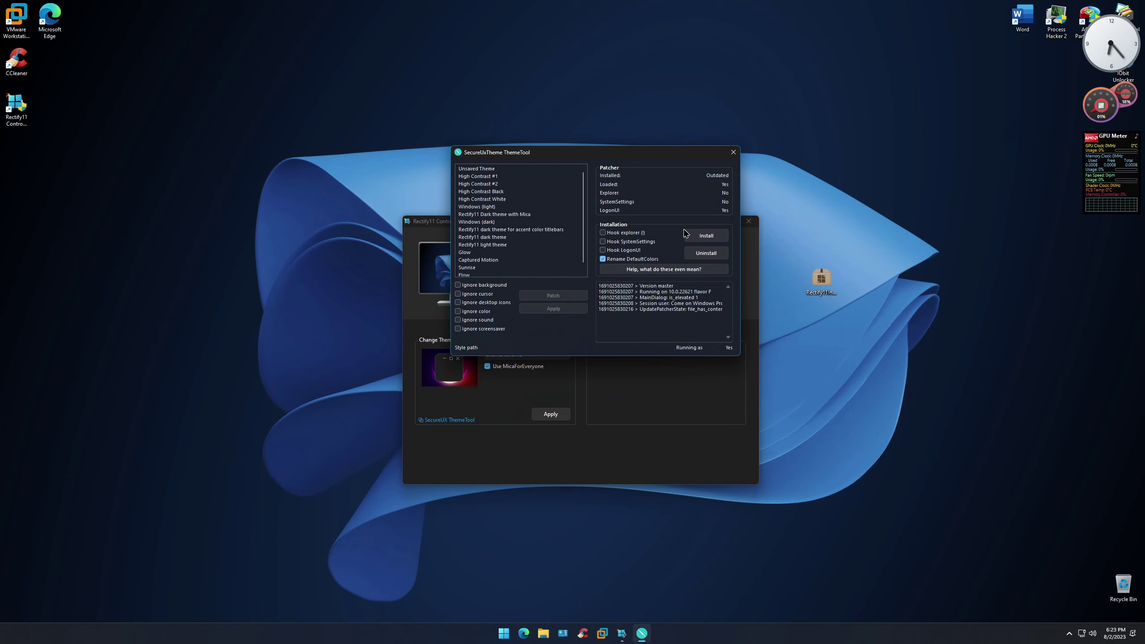
left_click(734, 152)
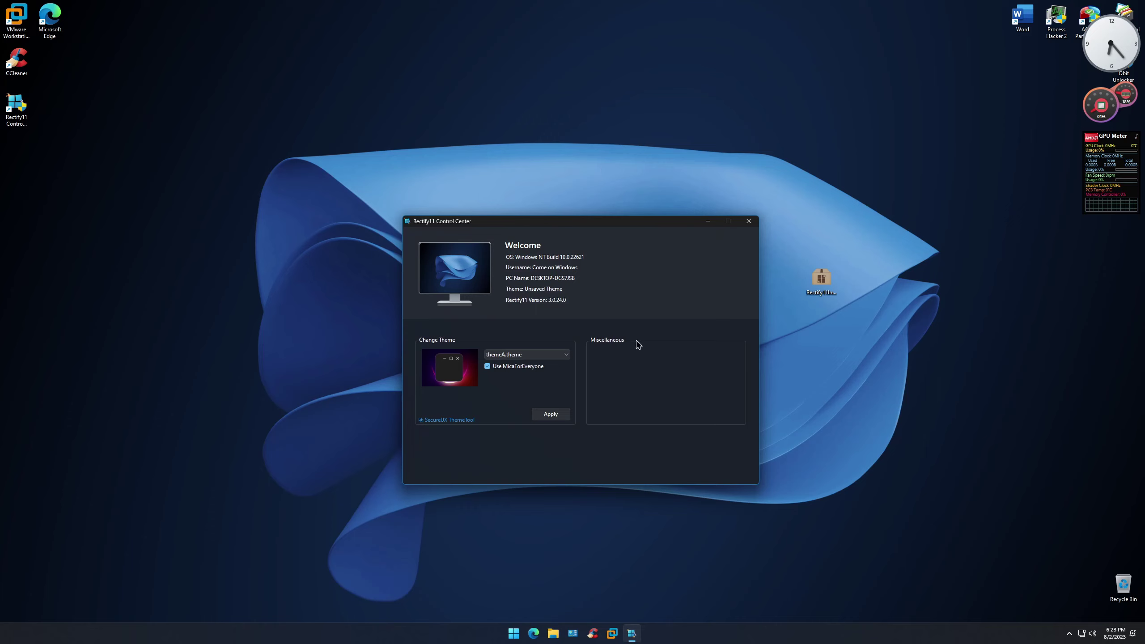
Step: Close Rectify11 Control Center, browse the Start menu's full app list as far as the M entries, and dismiss it
left_click(748, 221)
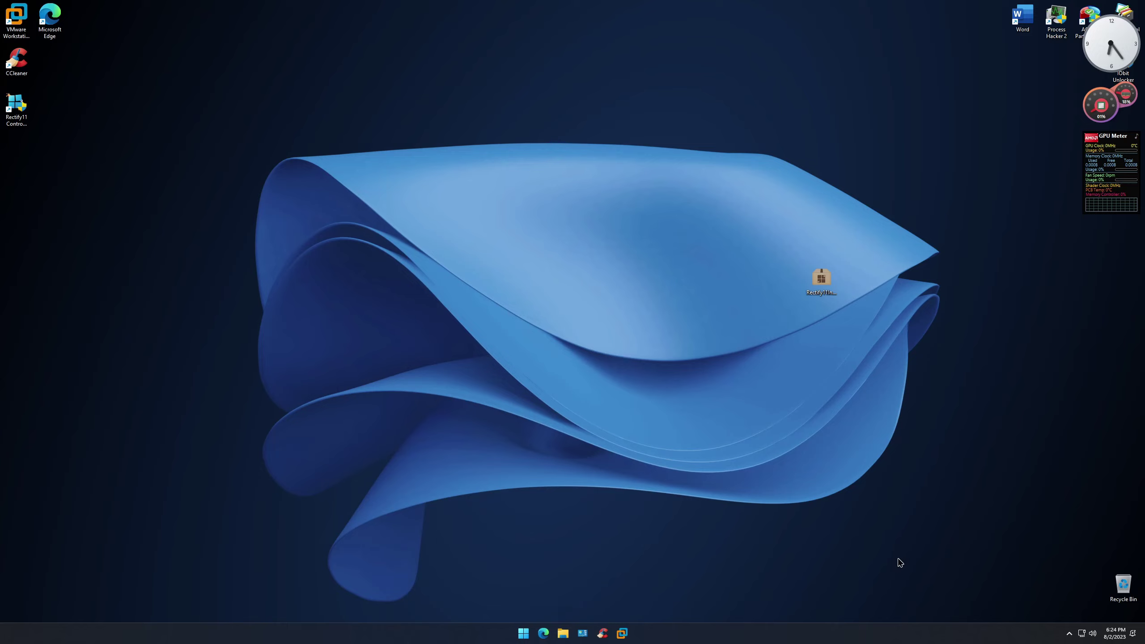
left_click(524, 633)
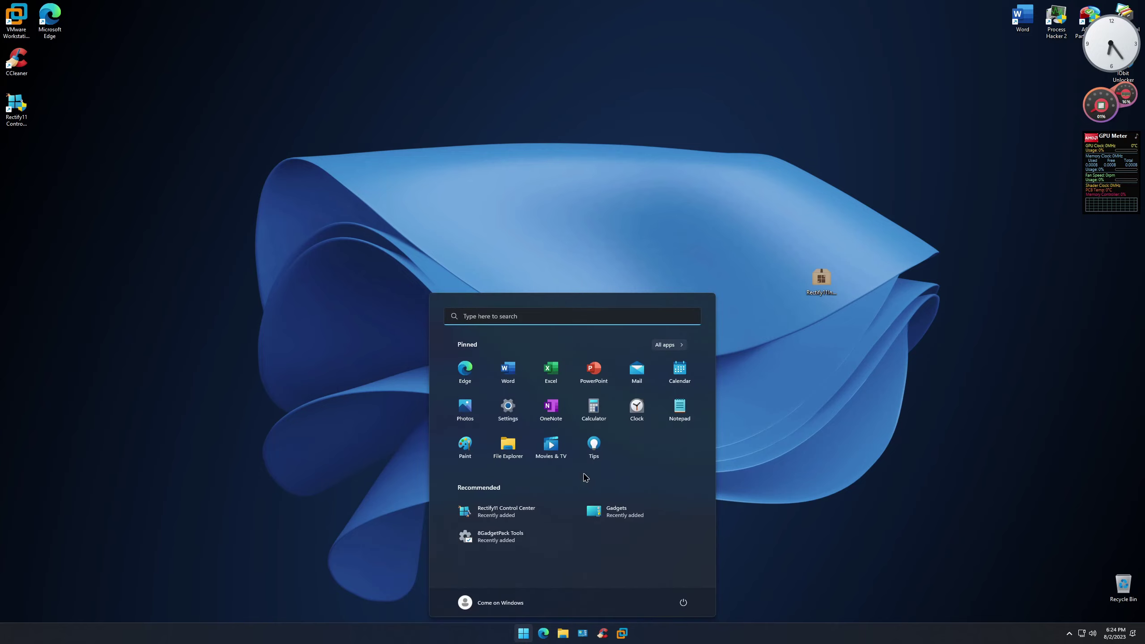
left_click(666, 345)
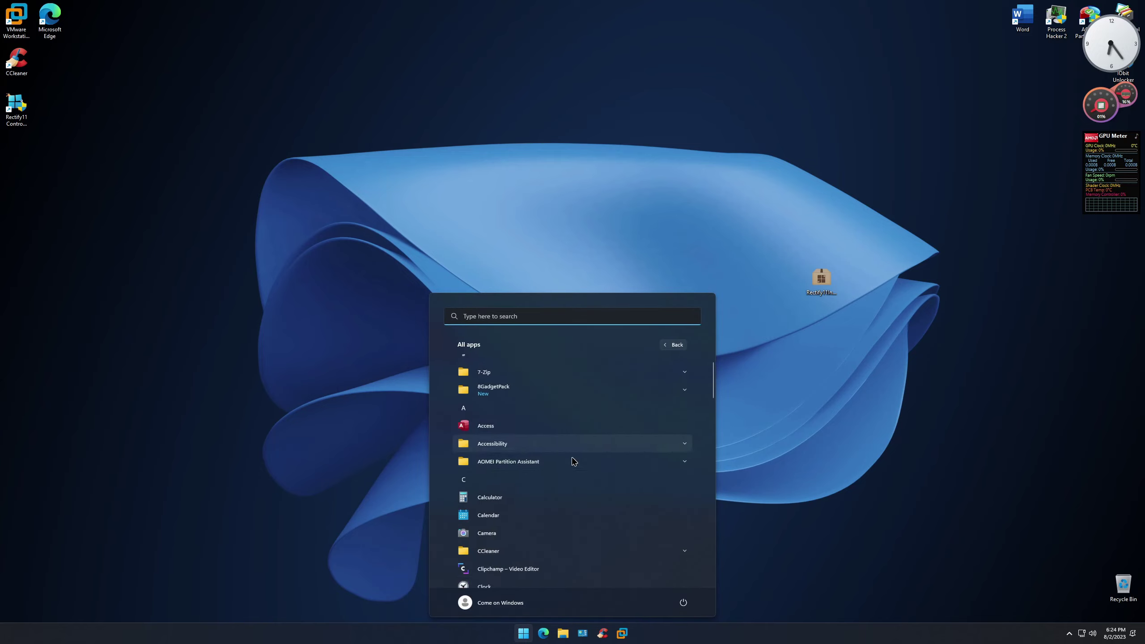
scroll(580, 499, "down", 3)
scroll(582, 500, "down", 5)
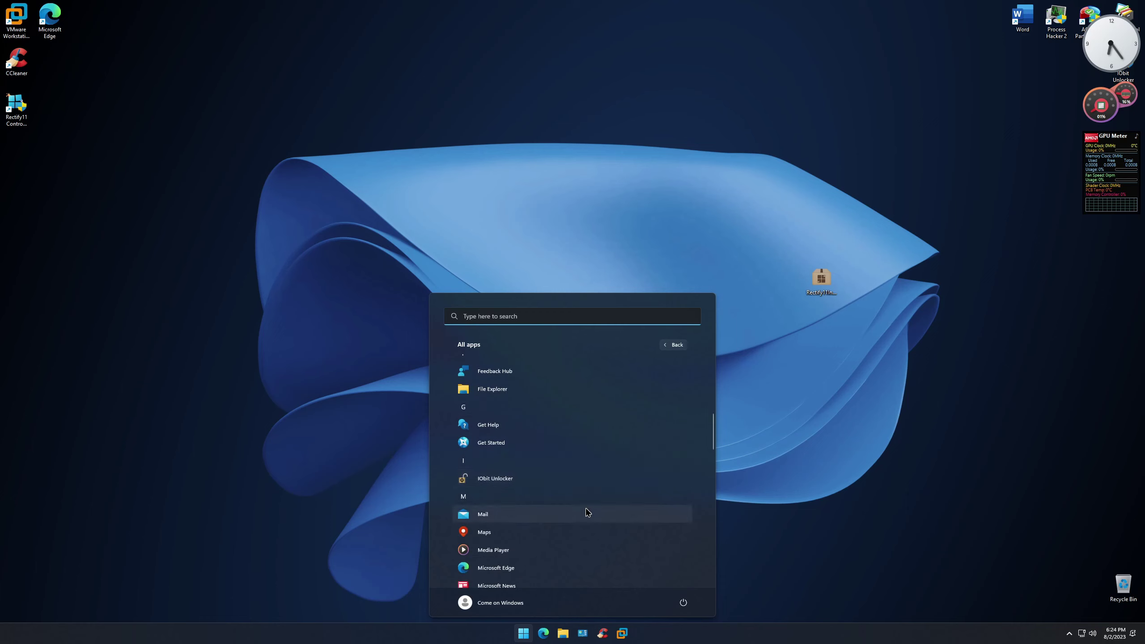
left_click(789, 492)
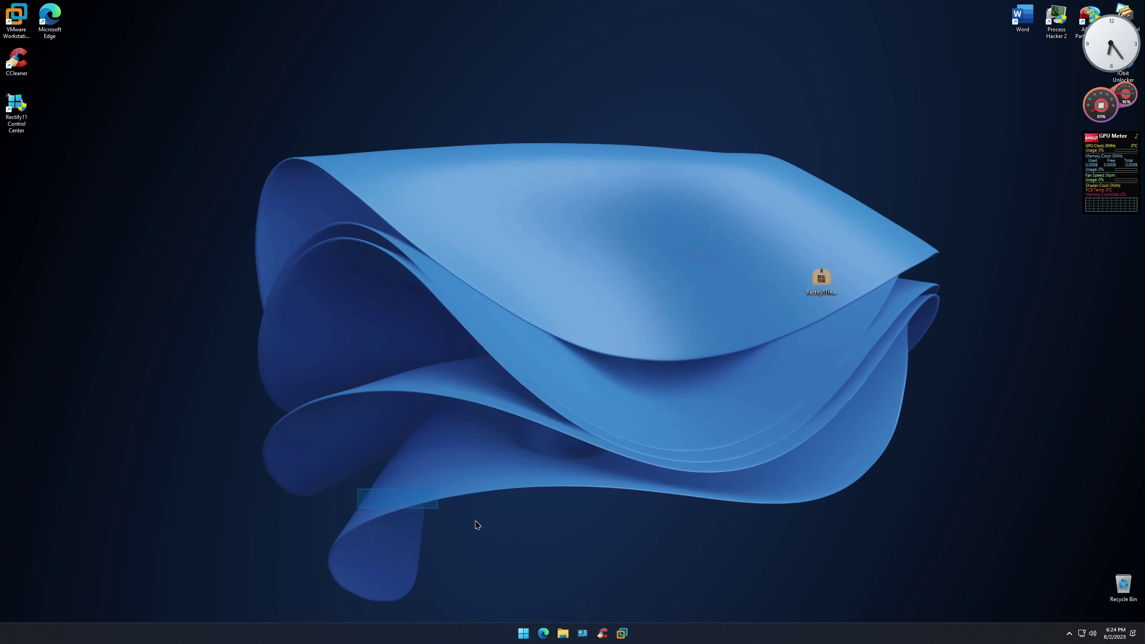
Step: Examine the Start menu's full app list through to its last entries and open Windows Tools
left_click(523, 633)
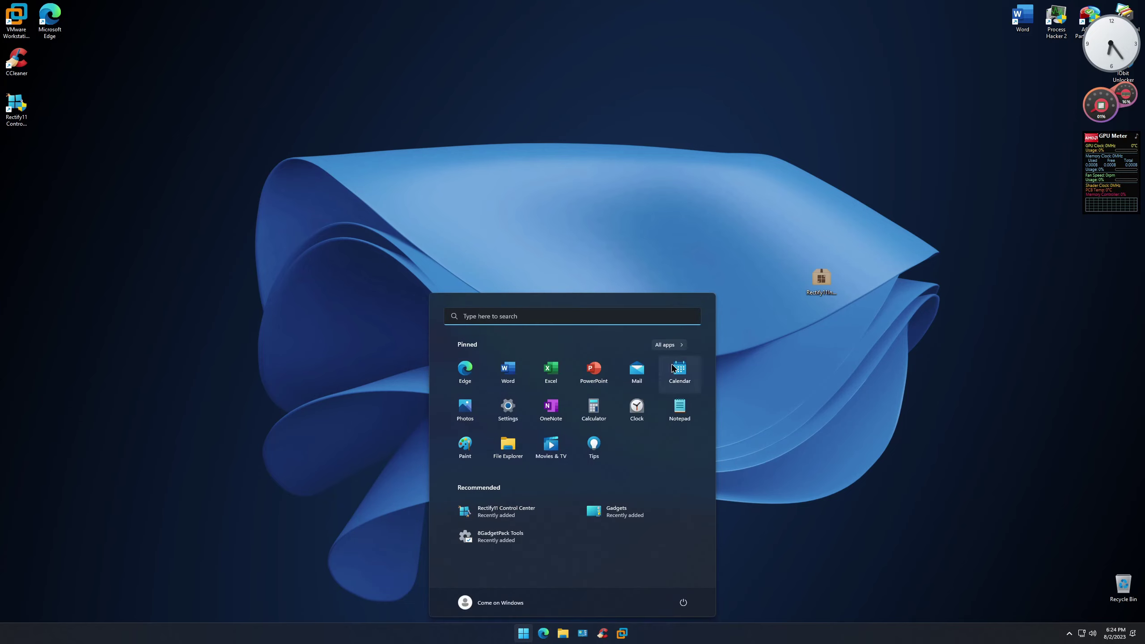
left_click(669, 345)
scroll(606, 510, "down", 8)
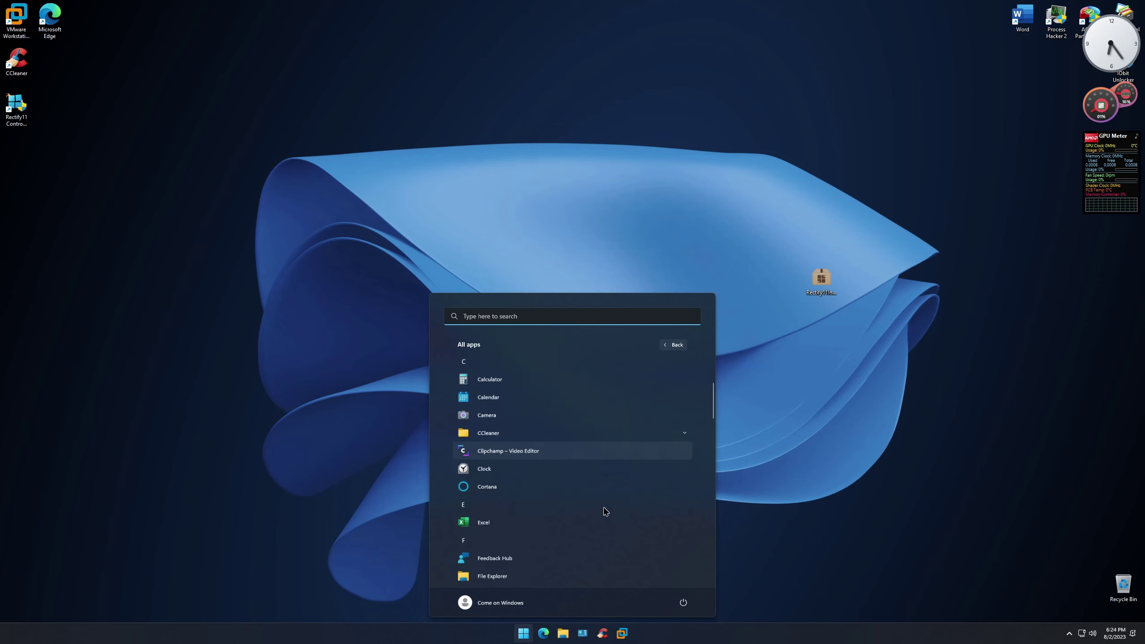
scroll(605, 512, "down", 5)
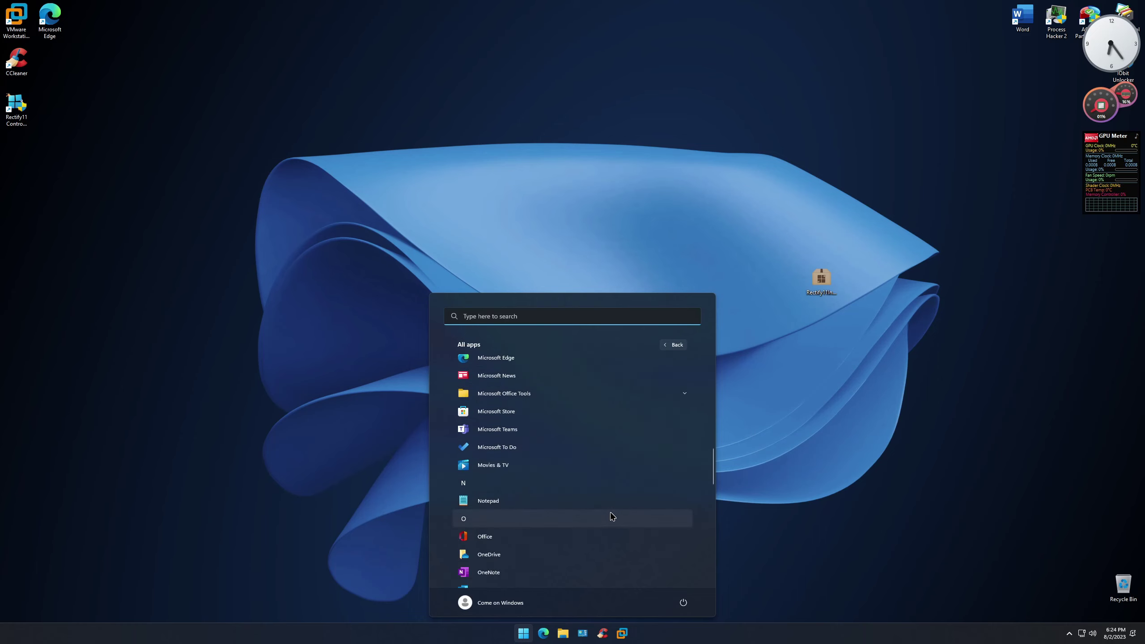
scroll(610, 512, "down", 3)
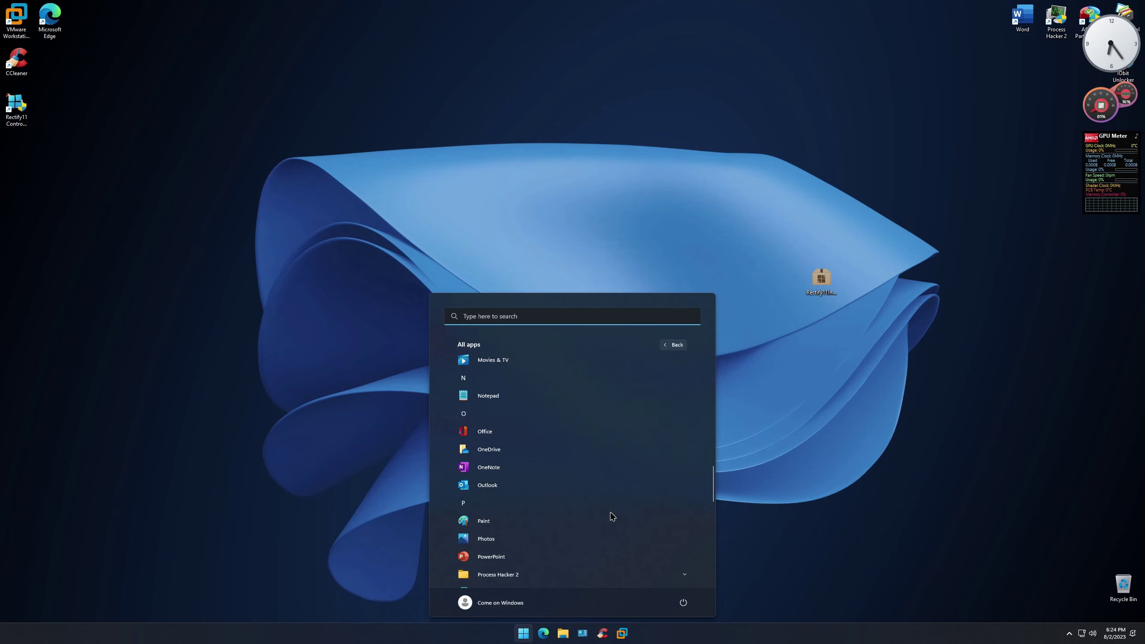
scroll(598, 490, "down", 5)
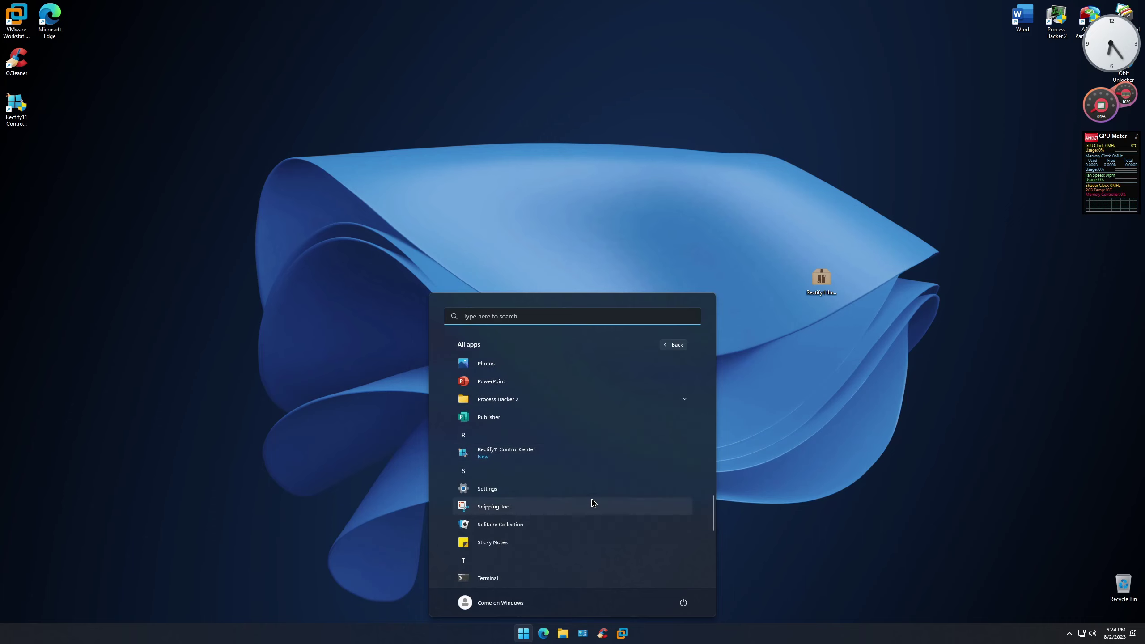
scroll(593, 504, "down", 4)
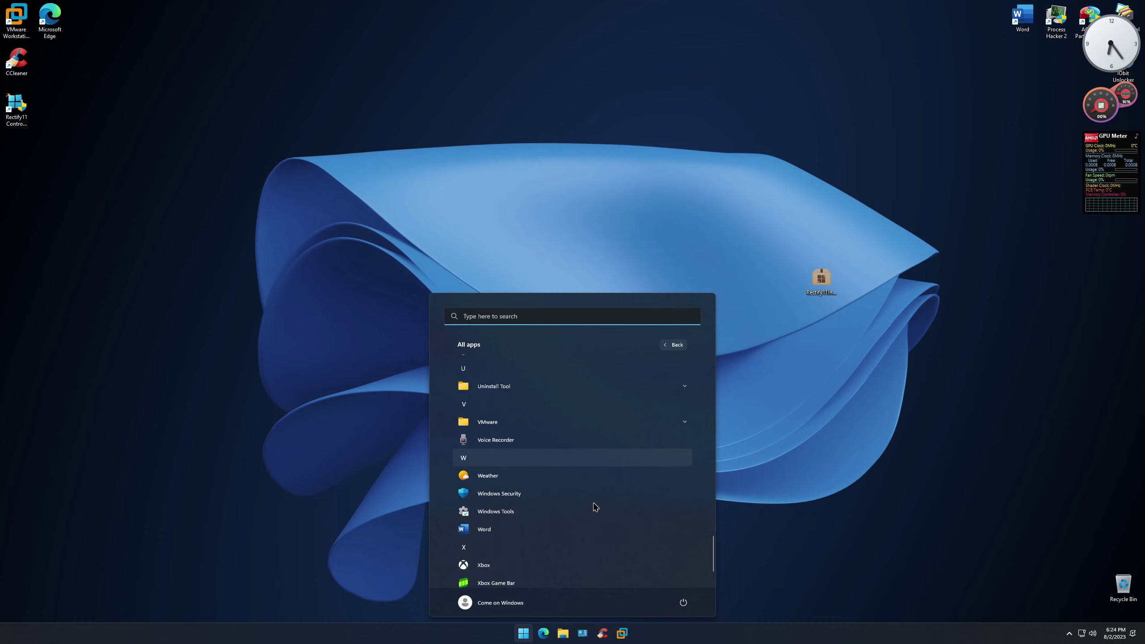
scroll(577, 497, "down", 1)
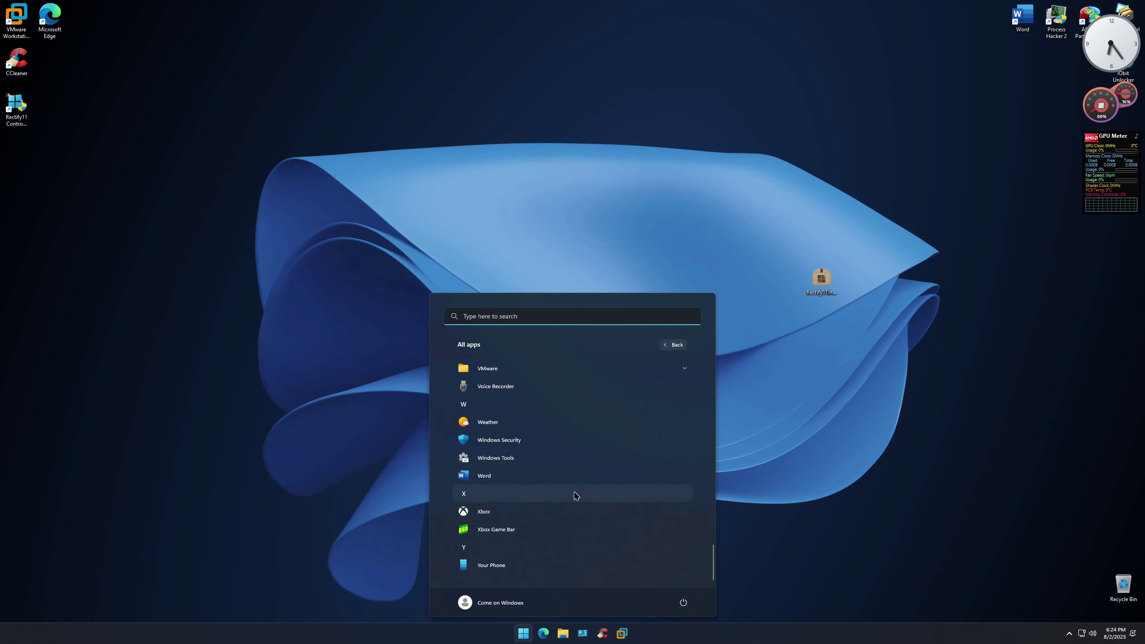
left_click(518, 465)
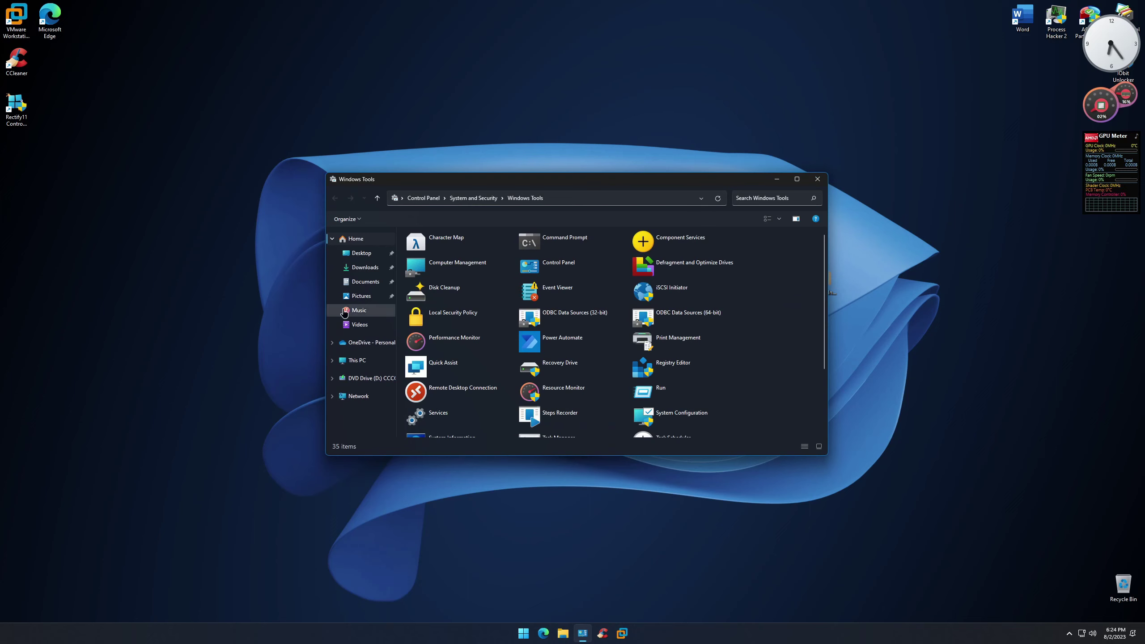
Step: Open the Local Disk (C:) properties from This PC and view its Error Checking and Optimize Drives tools without running either
left_click(383, 360)
right_click(465, 356)
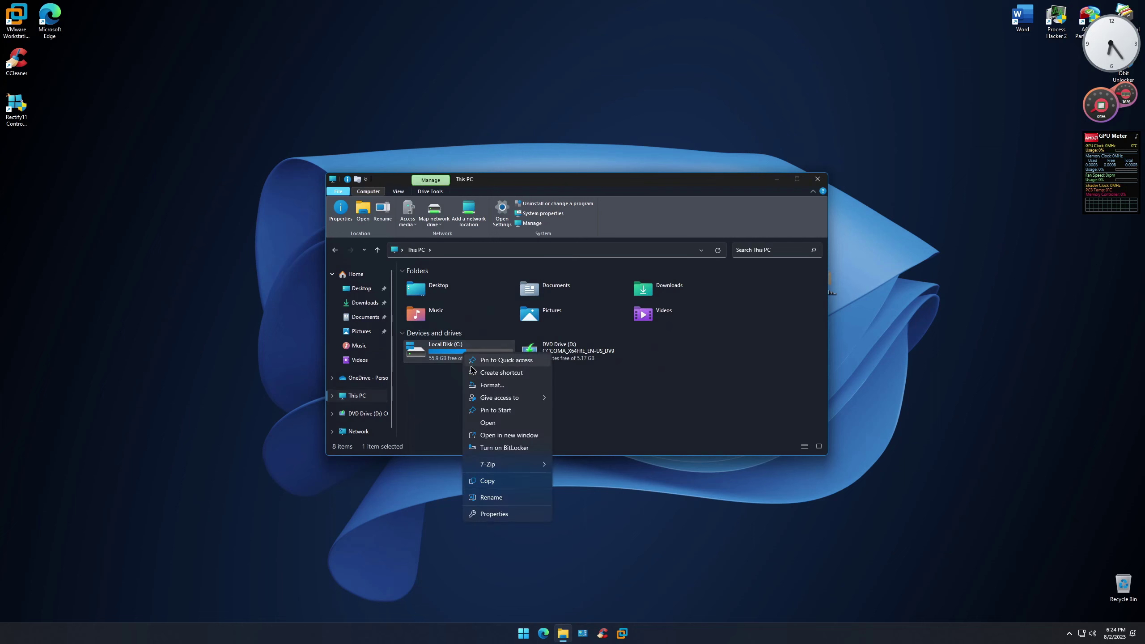
left_click(494, 514)
left_click(520, 384)
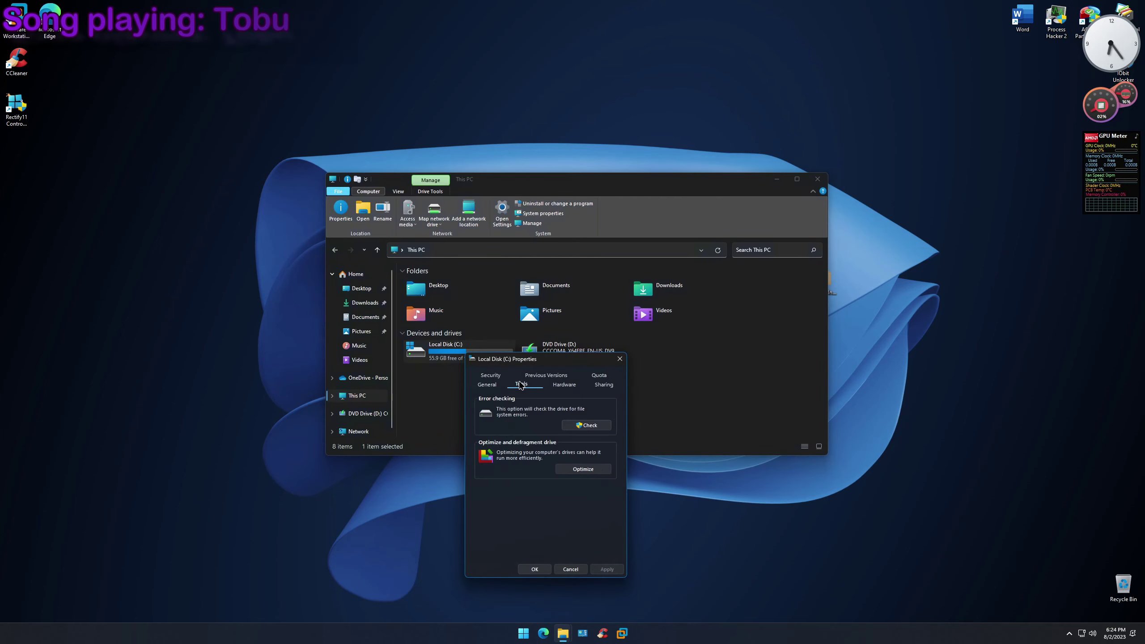
left_click(586, 425)
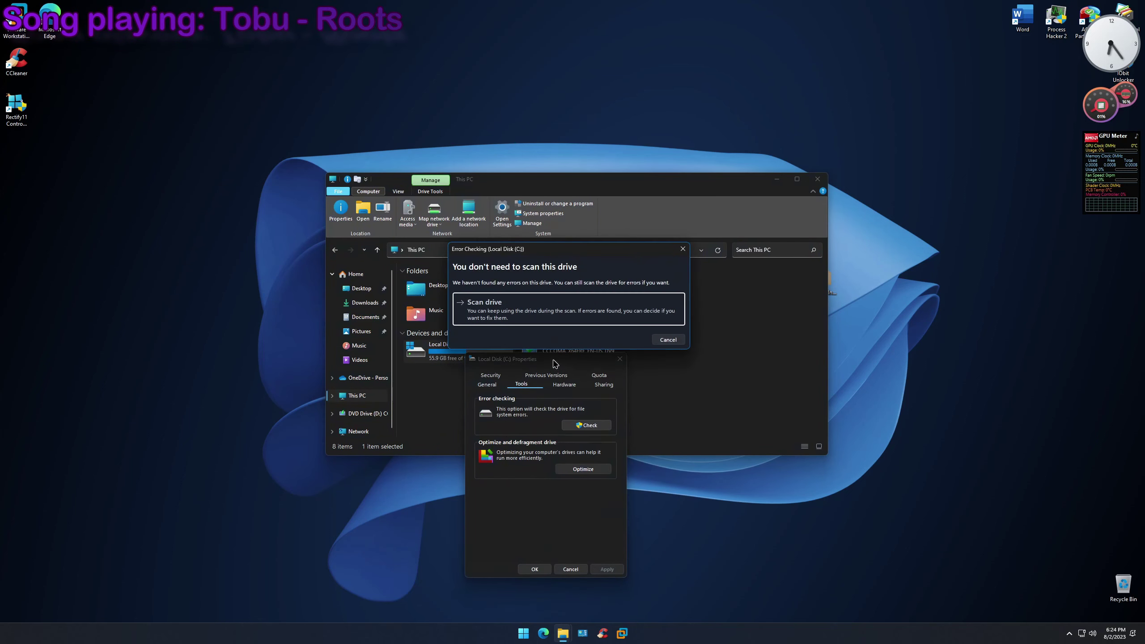
left_click(668, 339)
left_click(583, 469)
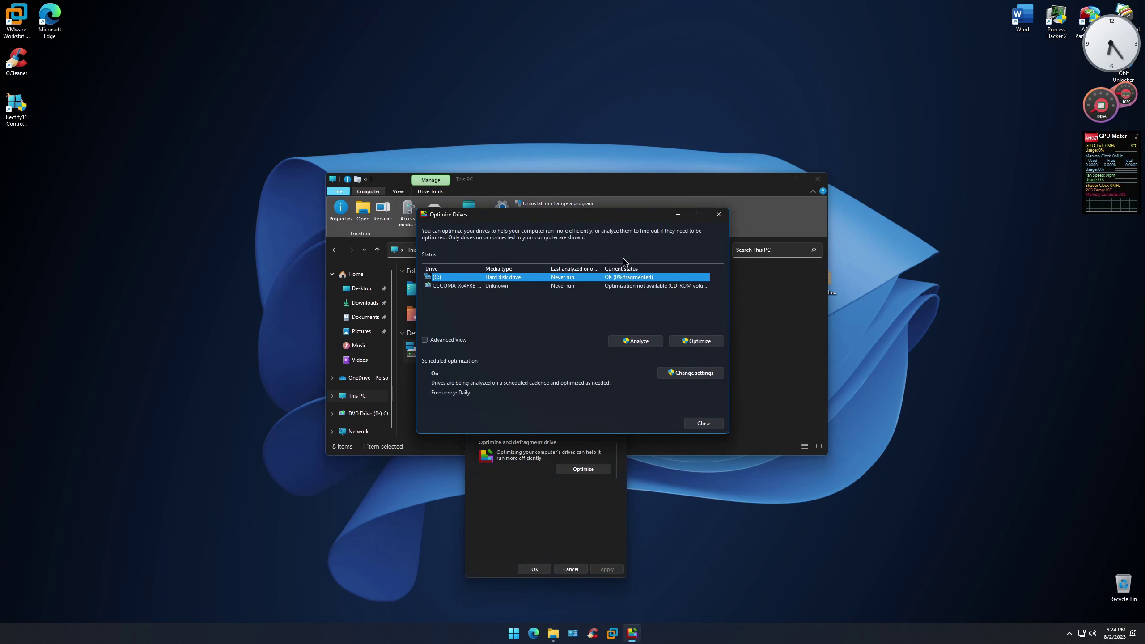
left_click(719, 214)
Step: View the NECVMWar VMware SATA CD01 device properties from the disk's hardware list, and close all open windows
left_click(564, 384)
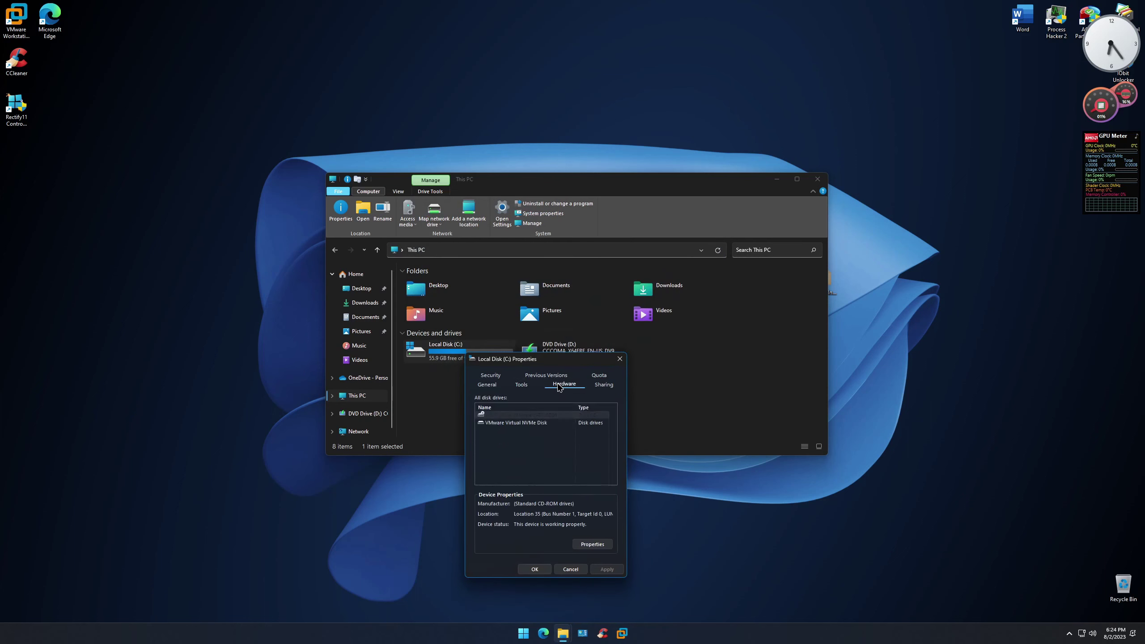
left_click(592, 545)
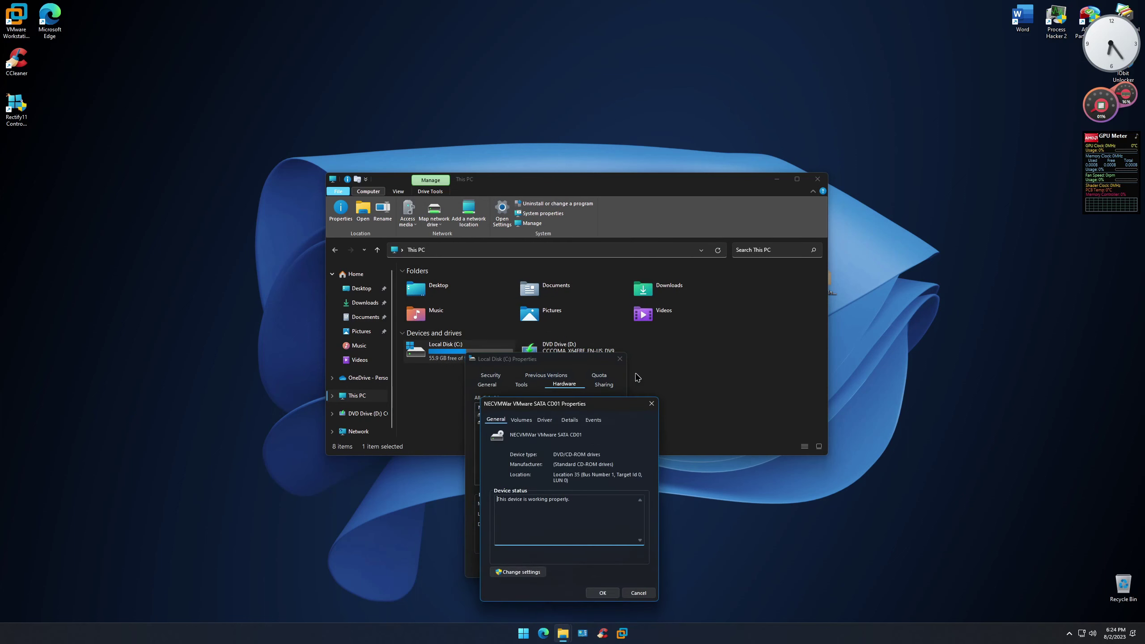
left_click(652, 406)
left_click(620, 359)
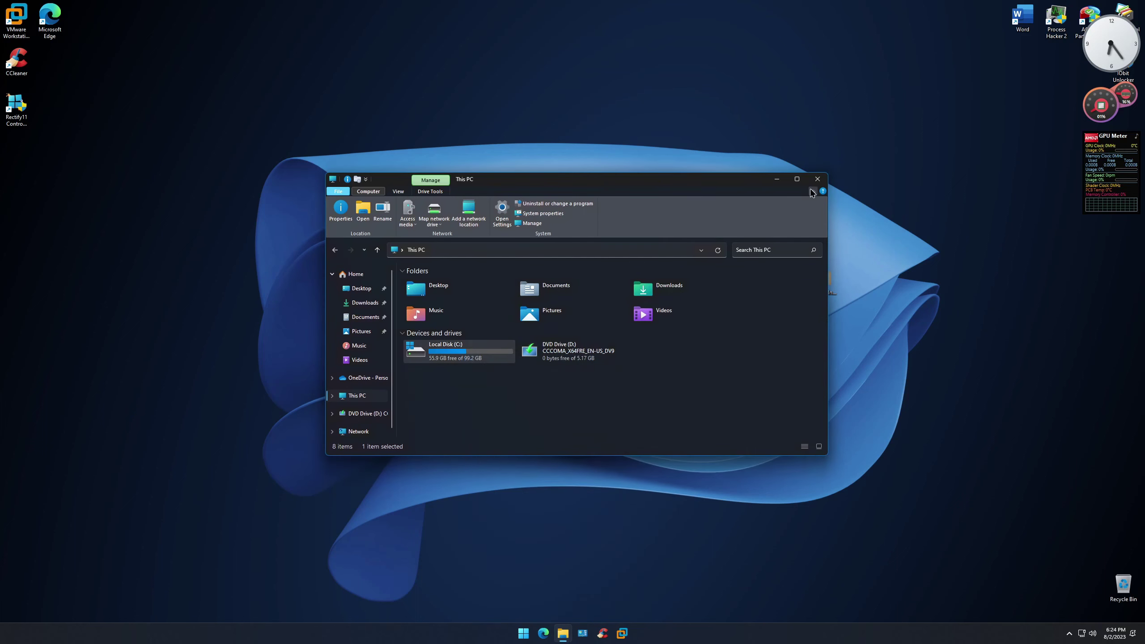
left_click(817, 180)
Step: Search Windows for "system res", open Create a restore point, and allow it to make changes to the device
key("super")
type("sy")
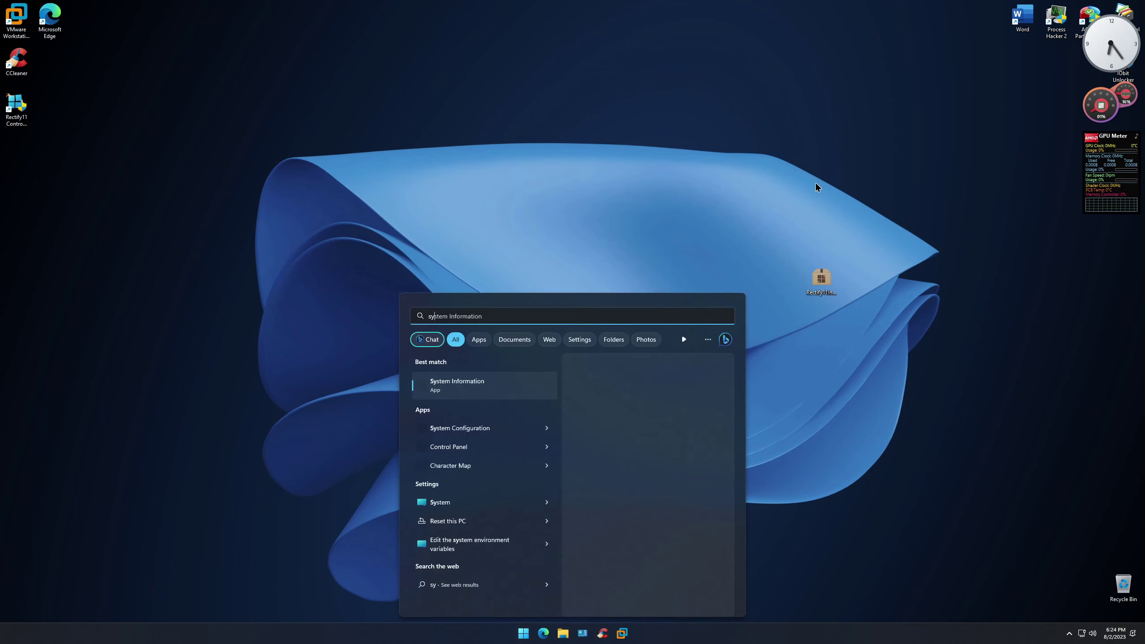
type("ste")
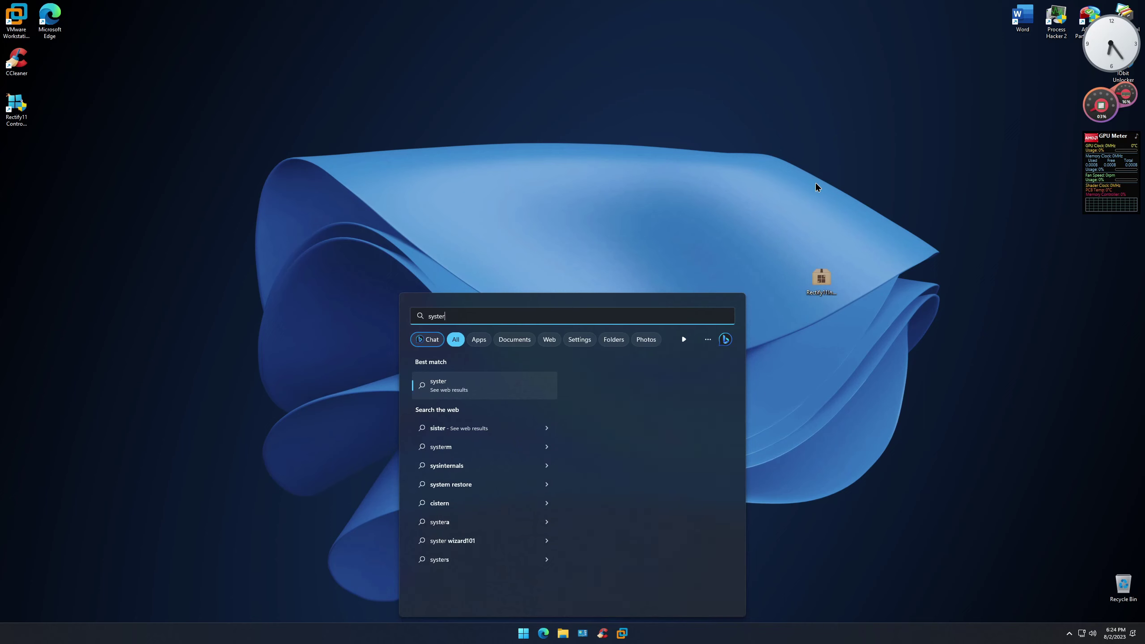
type("m res")
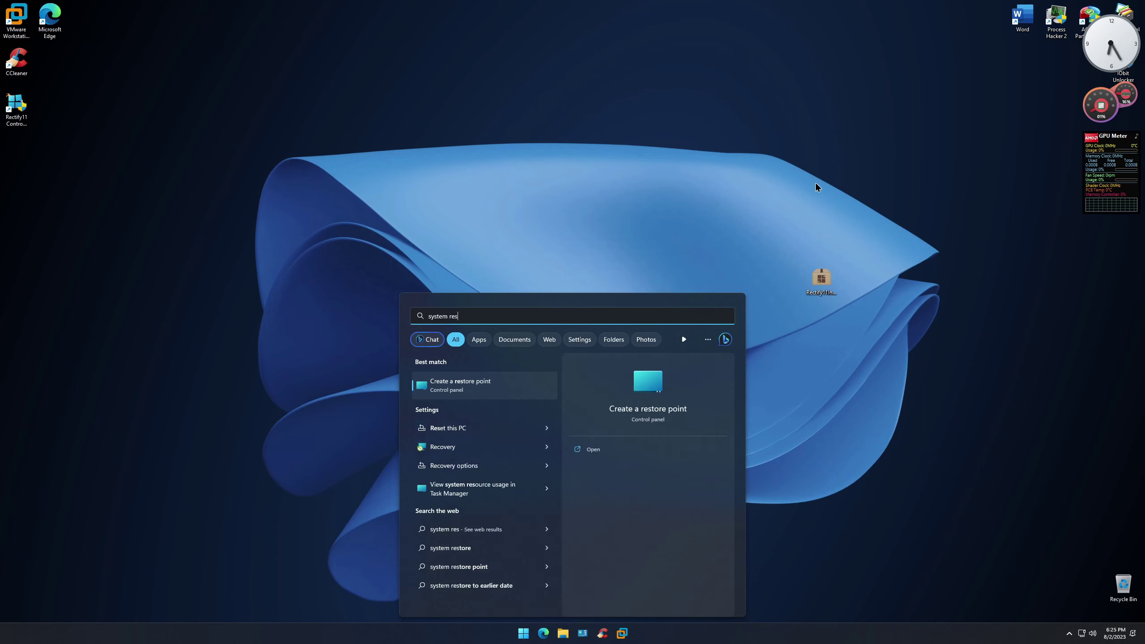
key("Return")
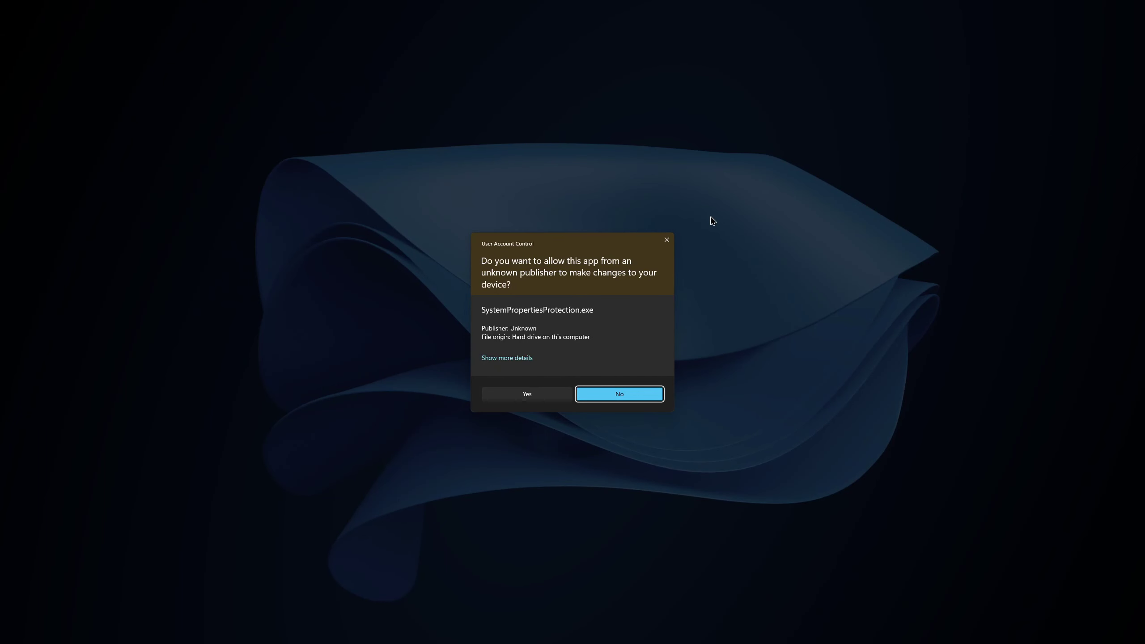
key("Left")
key("Return")
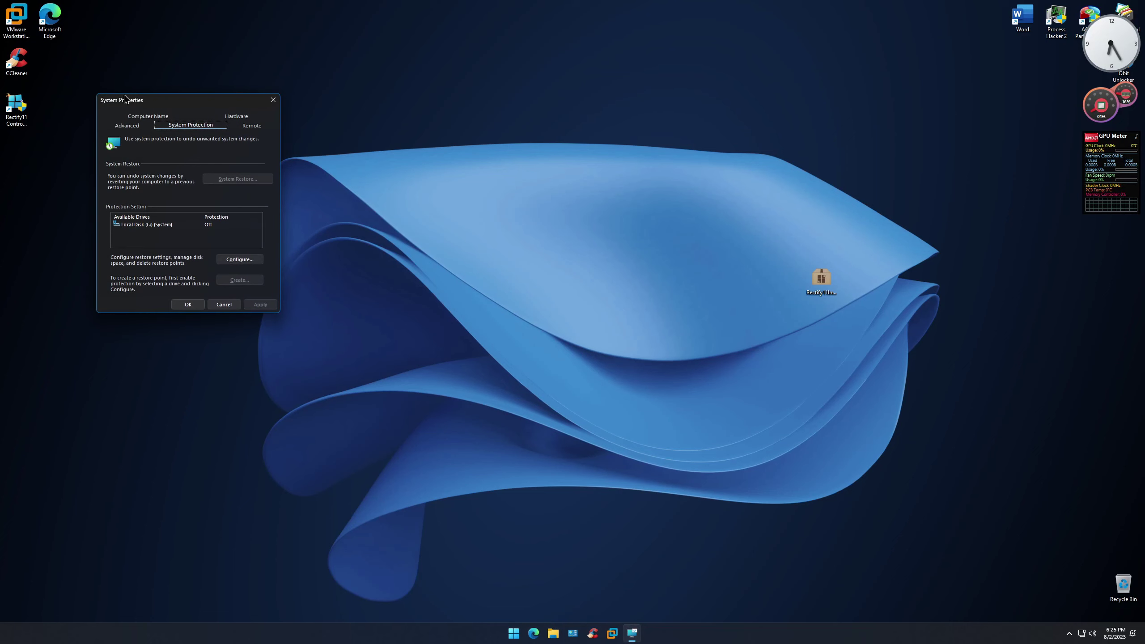
Step: Move System Properties toward the middle of the desktop, view its Remote and Computer Name settings, and close it
left_click_drag(145, 102, 453, 122)
left_click_drag(502, 320, 456, 169)
left_click(563, 195)
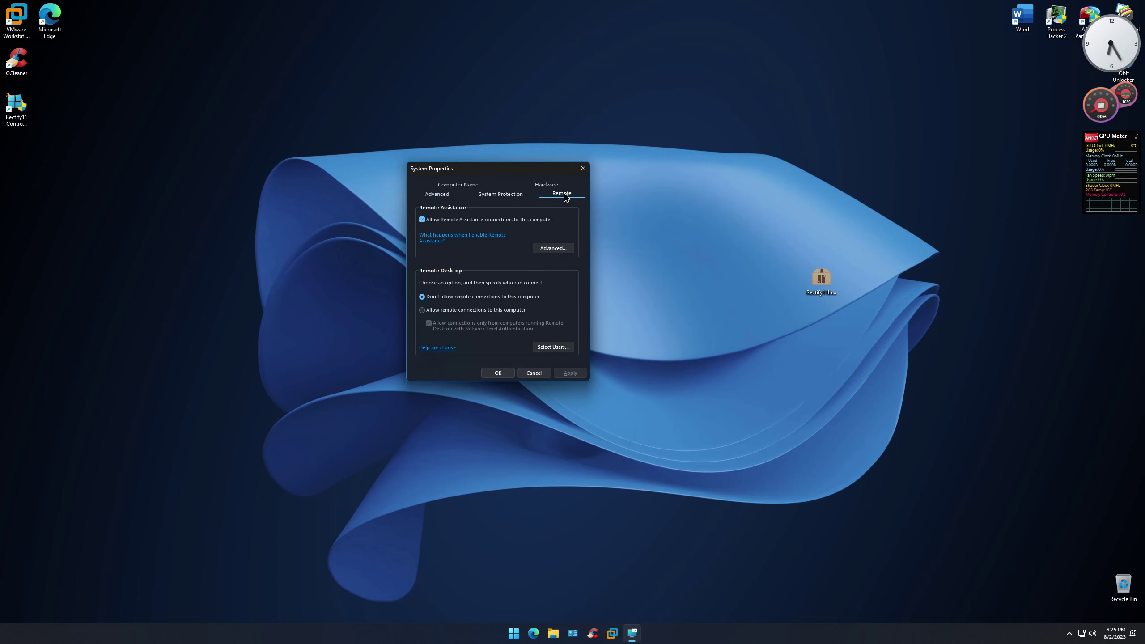
left_click(467, 185)
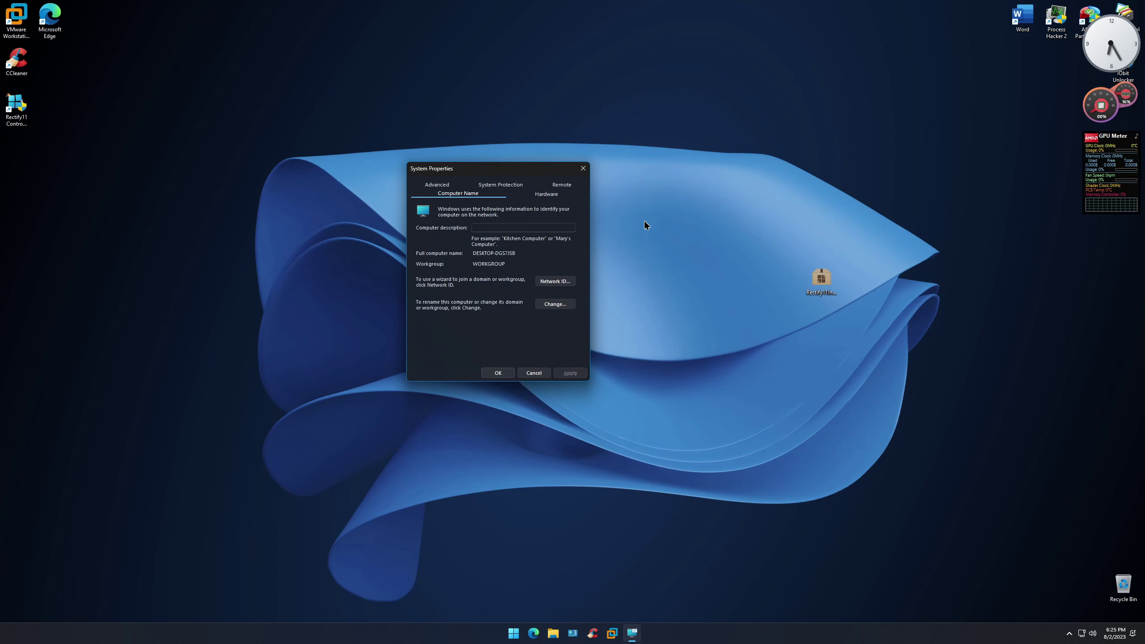
left_click(583, 170)
Step: View the hidden tray icons, the notifications and calendar flyout, and the desktop context menu, dismissing each one
left_click(1069, 634)
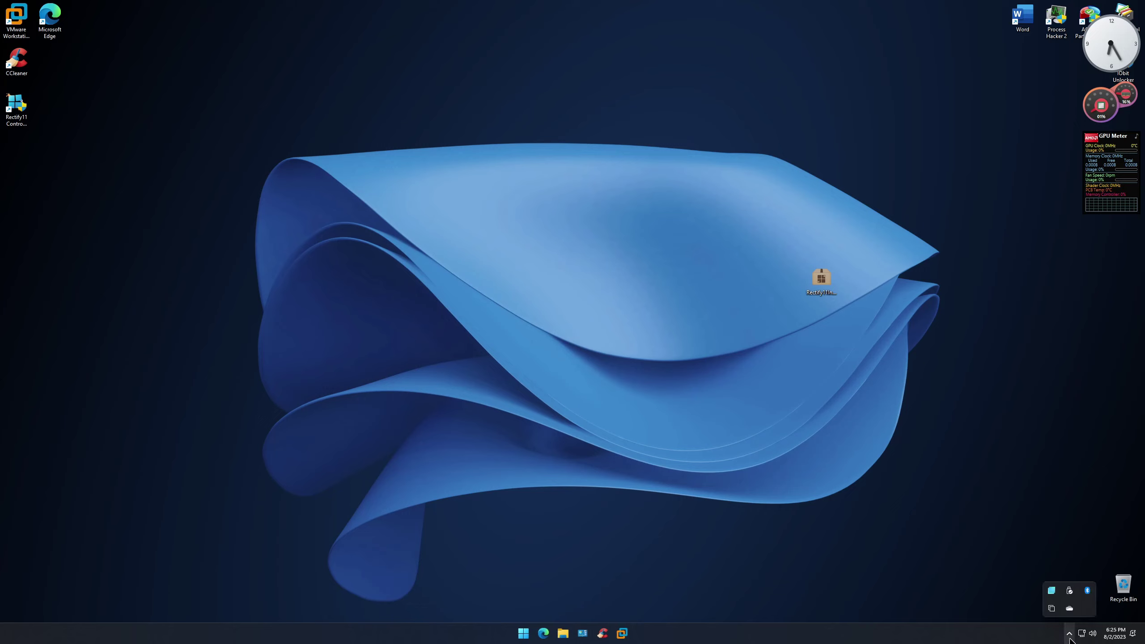
left_click(1086, 634)
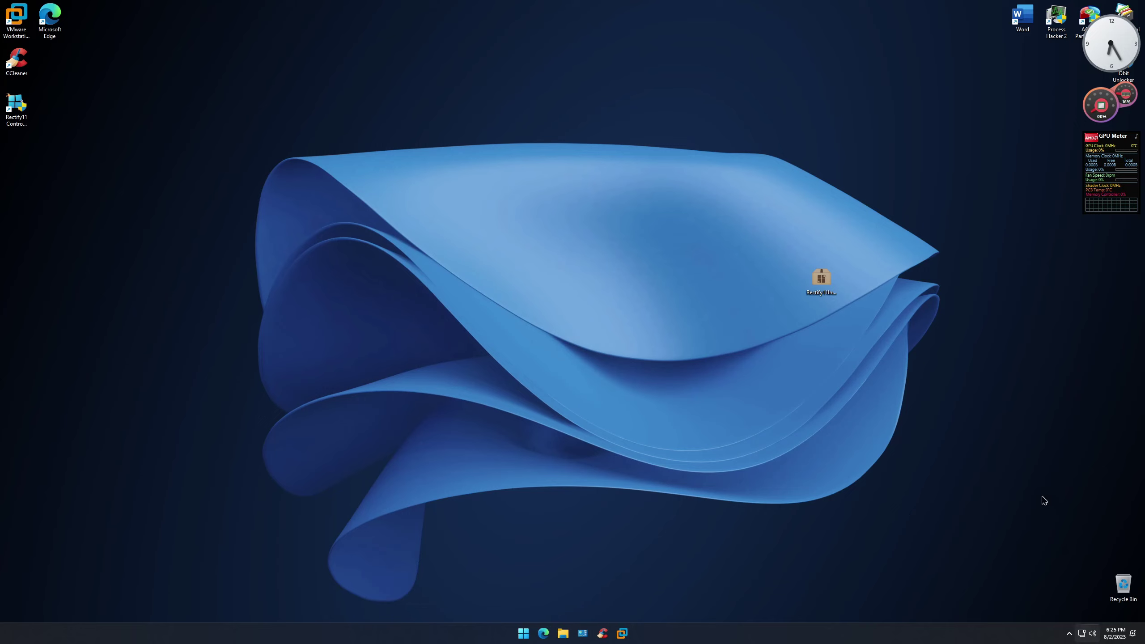
left_click(1018, 442)
key("super+n")
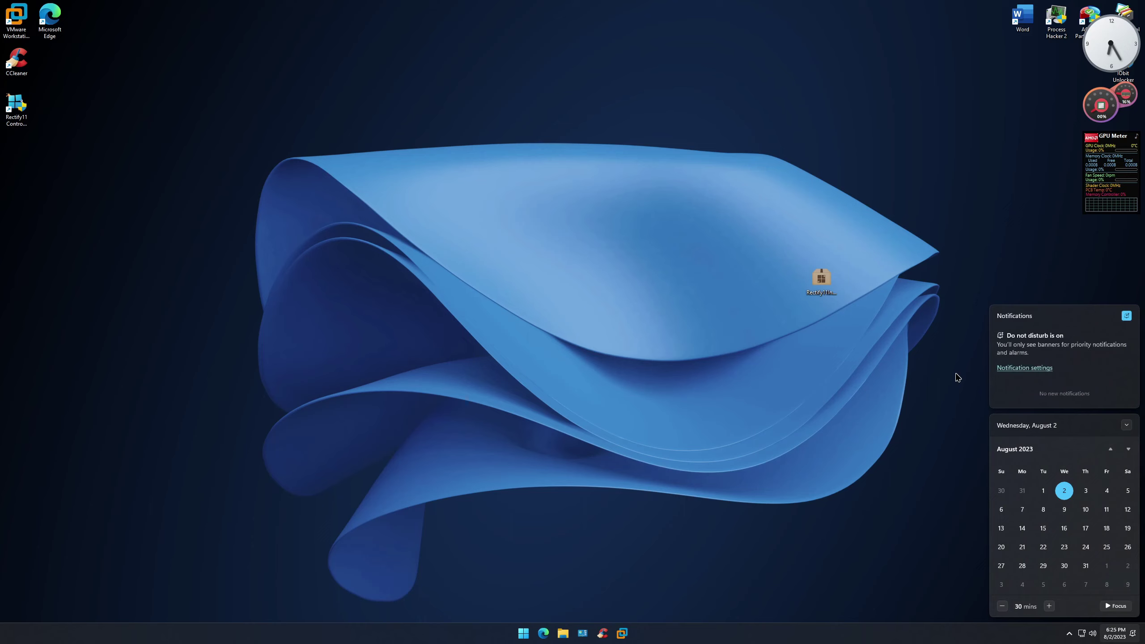
left_click(958, 377)
right_click(900, 429)
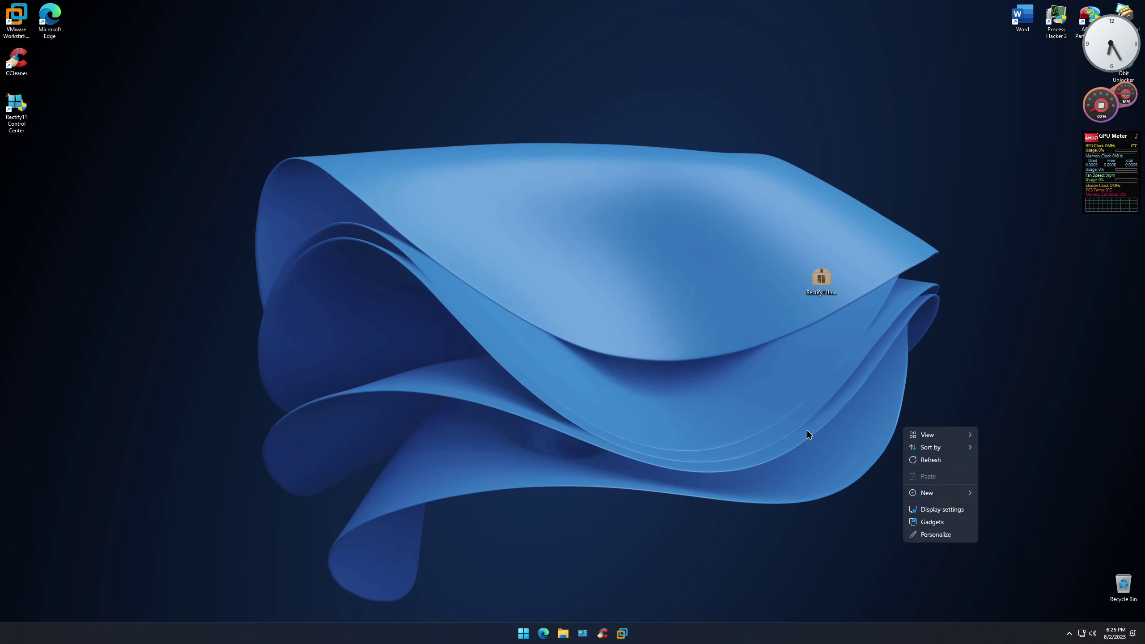
left_click(807, 431)
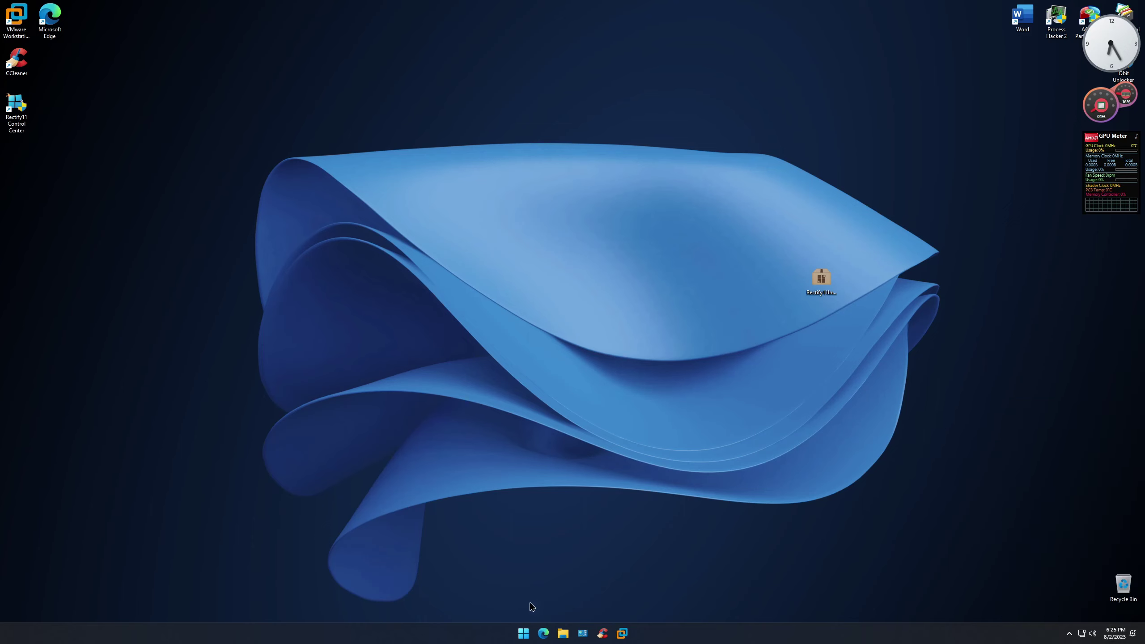